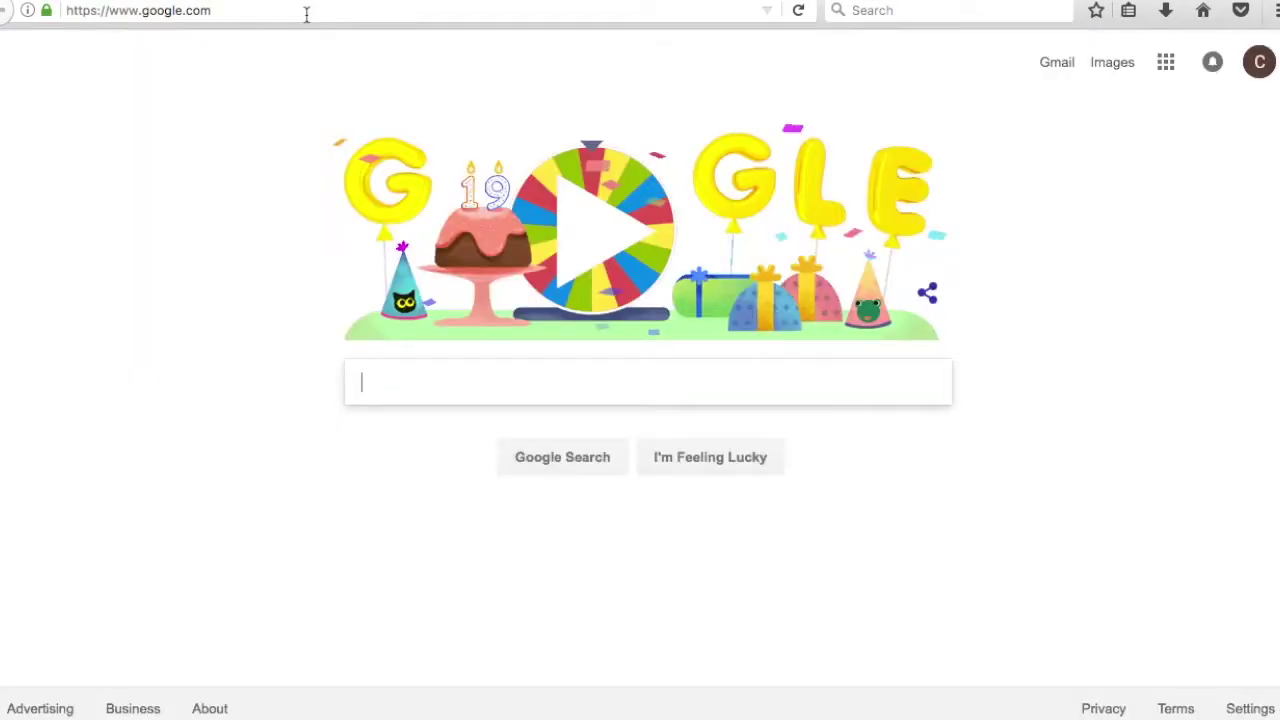
Open the web address surfsideppc.com/go/themeforest.php in the browser.
{"action": "left_click", "coordinate": [306, 10]}
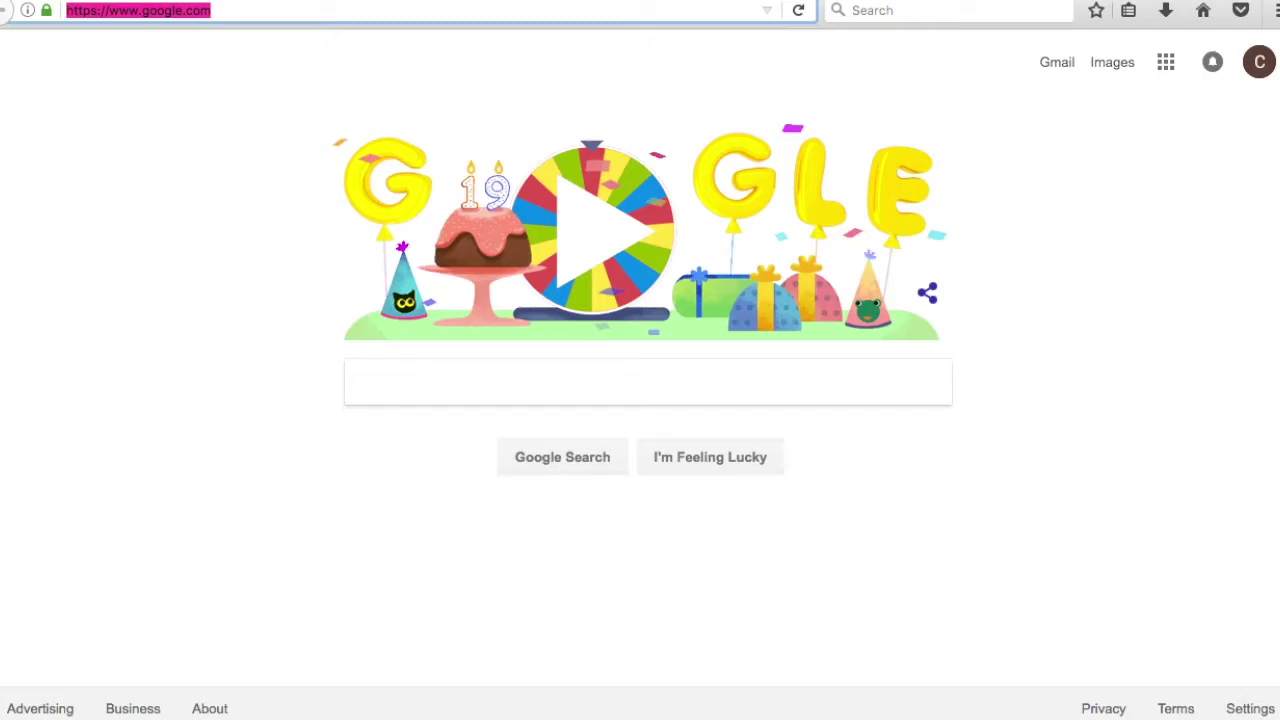
{"action": "type", "text": "surfsideppc.com/go/t"}
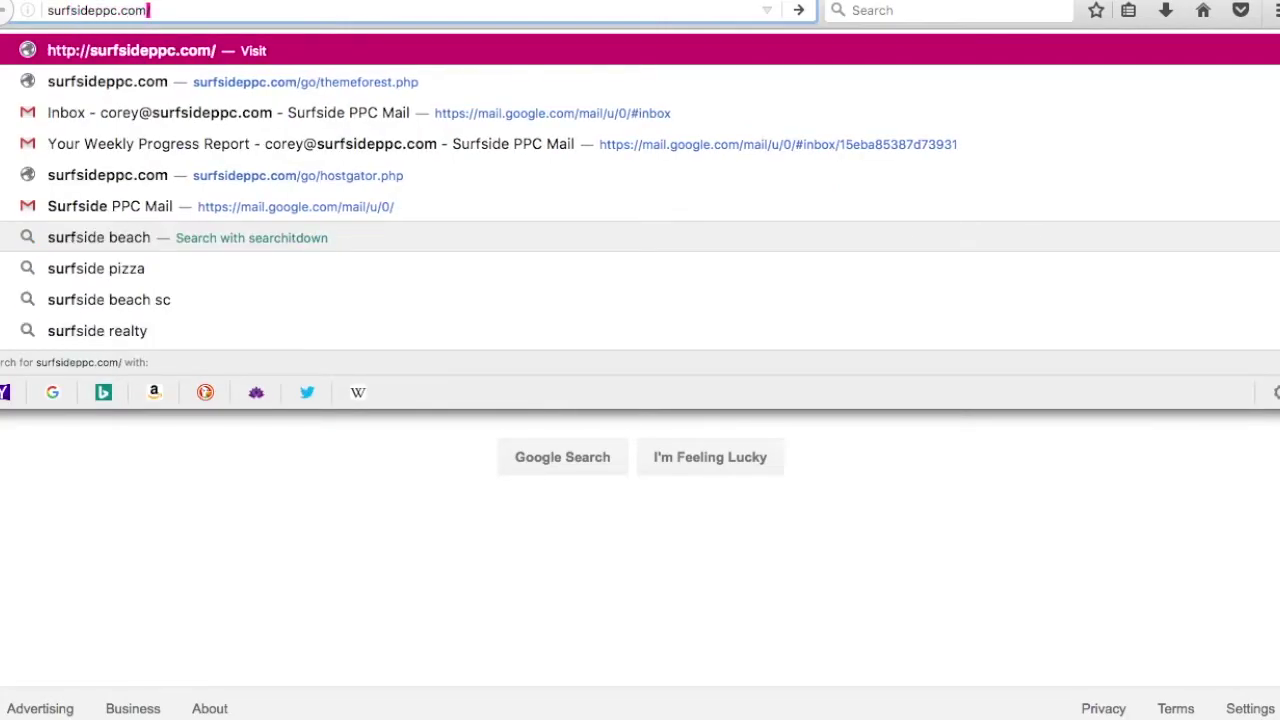
{"action": "type", "text": "heme"}
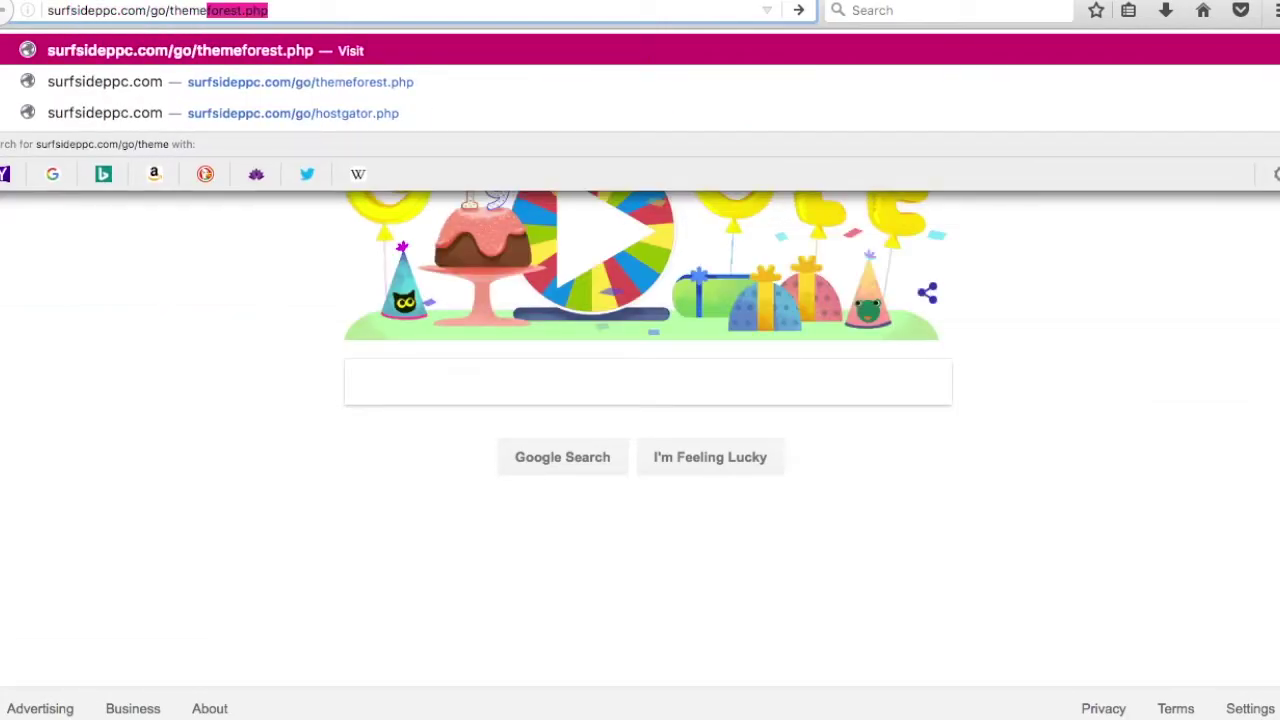
{"action": "type", "text": "forest.php"}
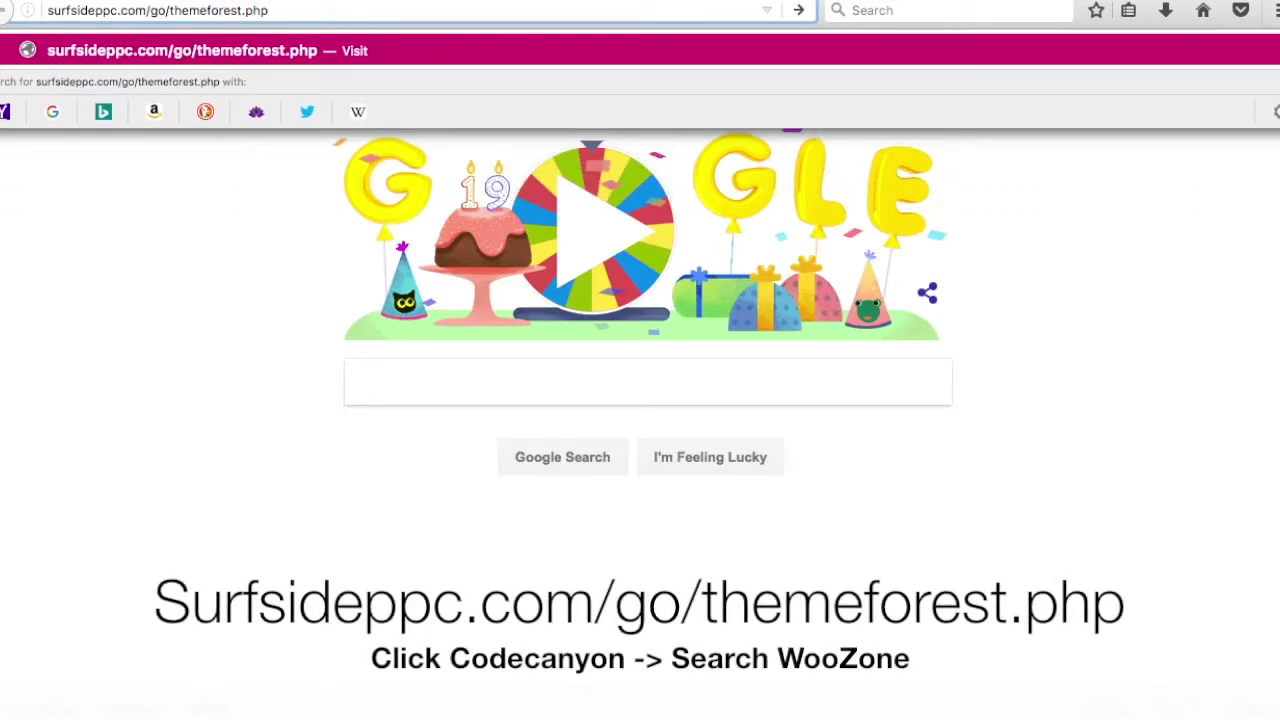
{"action": "key", "text": "Return"}
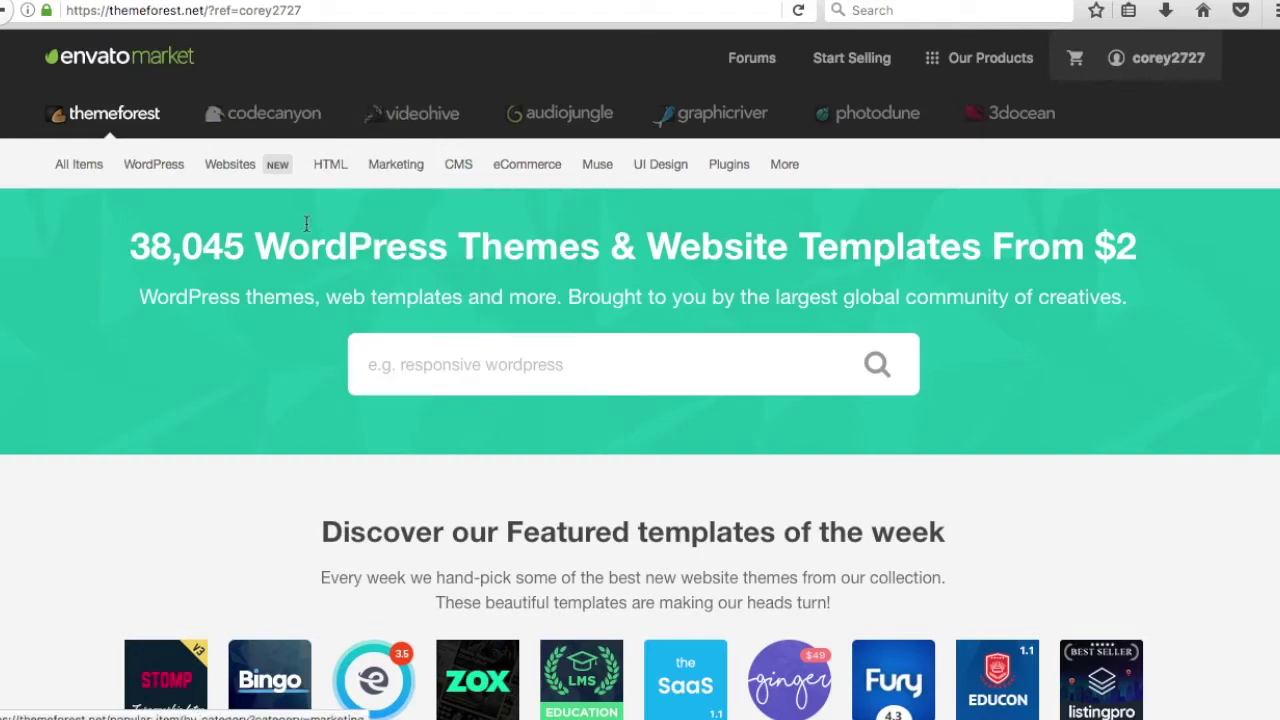
Search the CodeCanyon marketplace for "woozone" and open the WooZone - Amazon Associates Bundle Pack item page.
{"action": "mouse_move", "coordinate": [328, 166]}
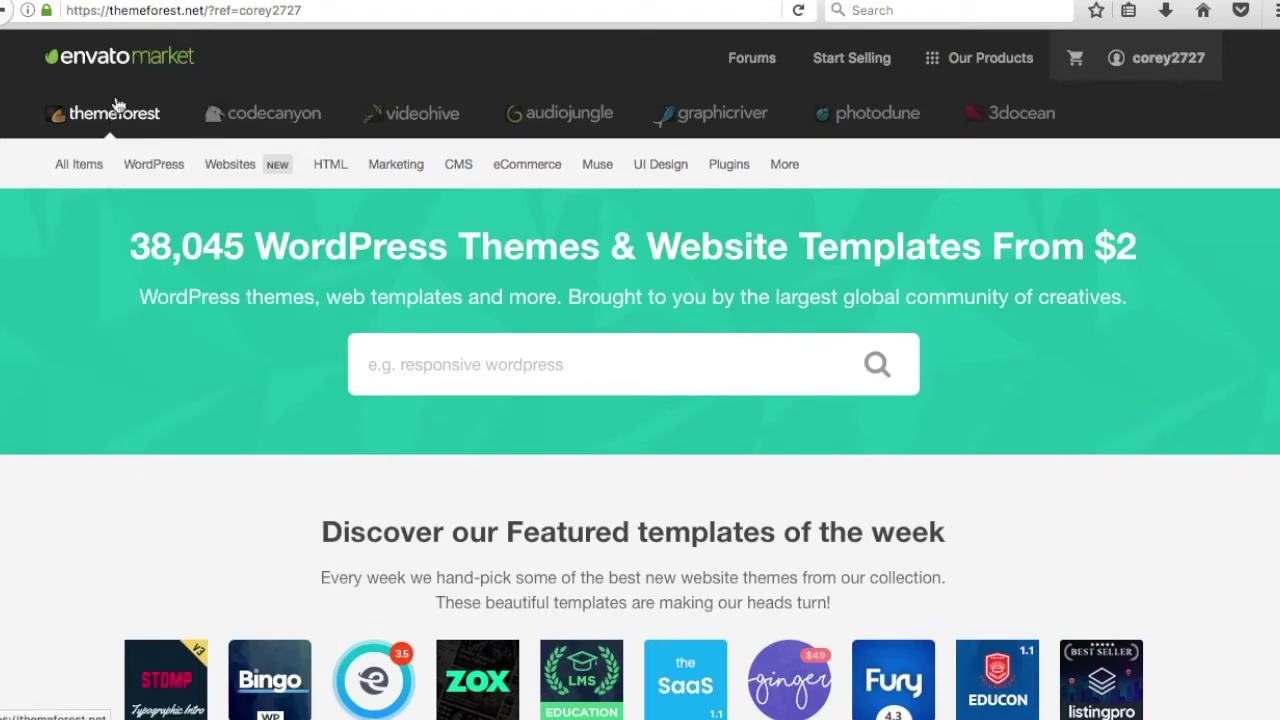
{"action": "left_click", "coordinate": [280, 118]}
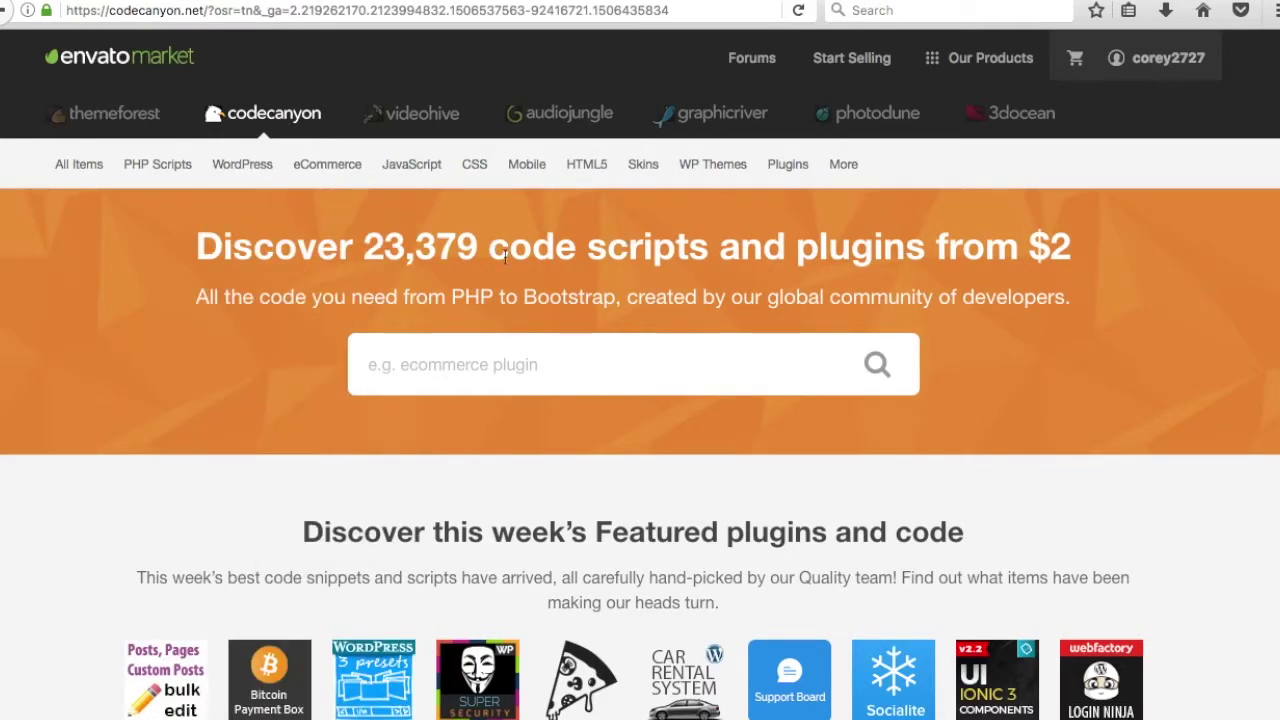
{"action": "left_click", "coordinate": [412, 374]}
{"action": "type", "text": "woozone"}
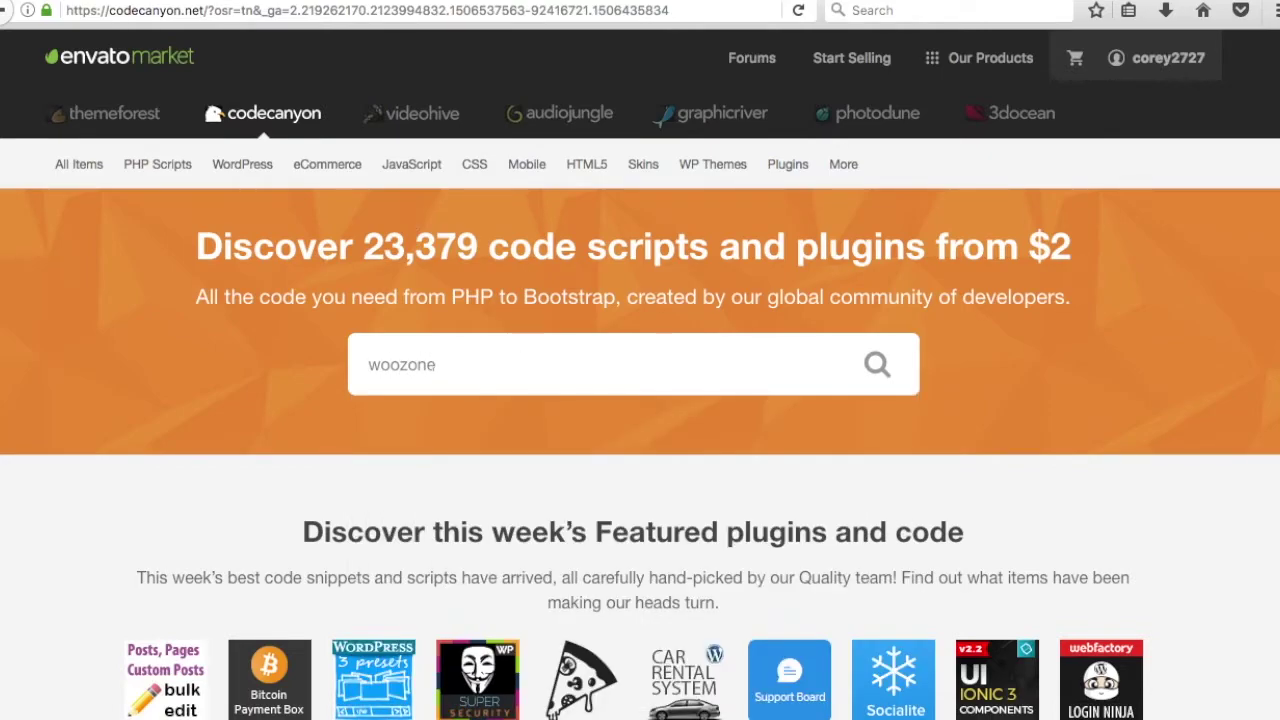
{"action": "key", "text": "Return"}
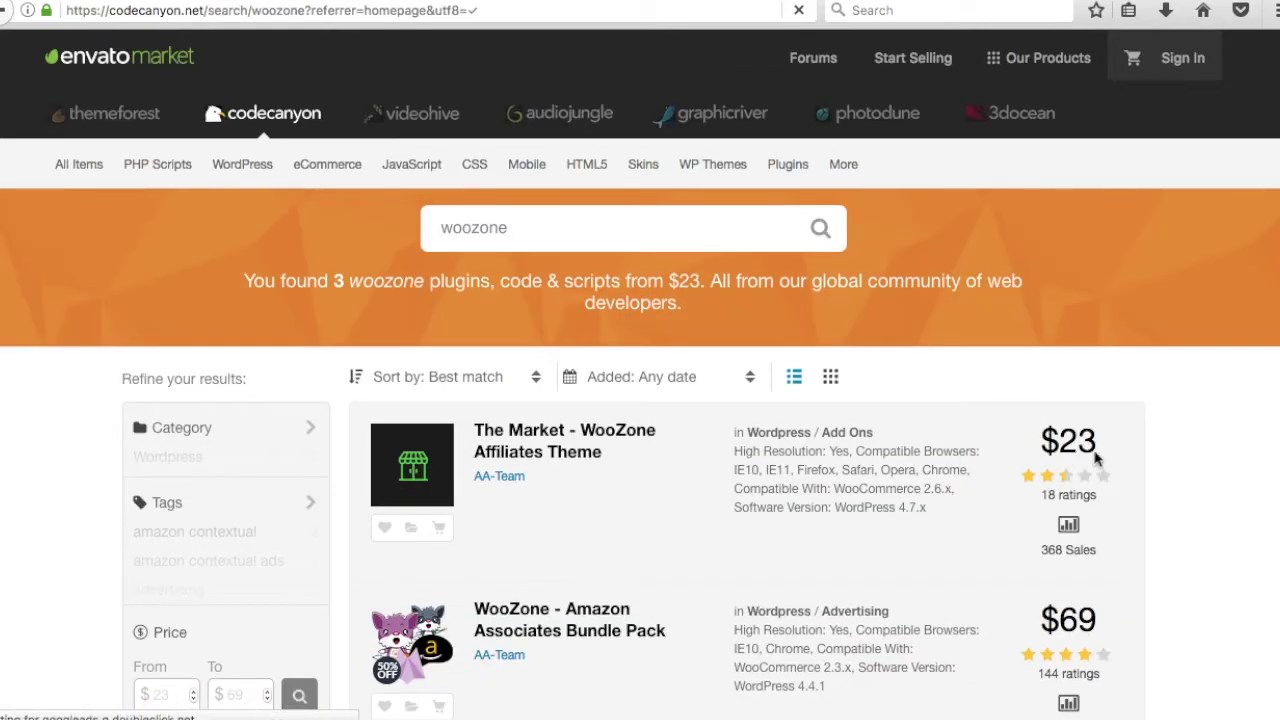
{"action": "scroll", "coordinate": [1154, 449], "scroll_direction": "down", "scroll_amount": 4}
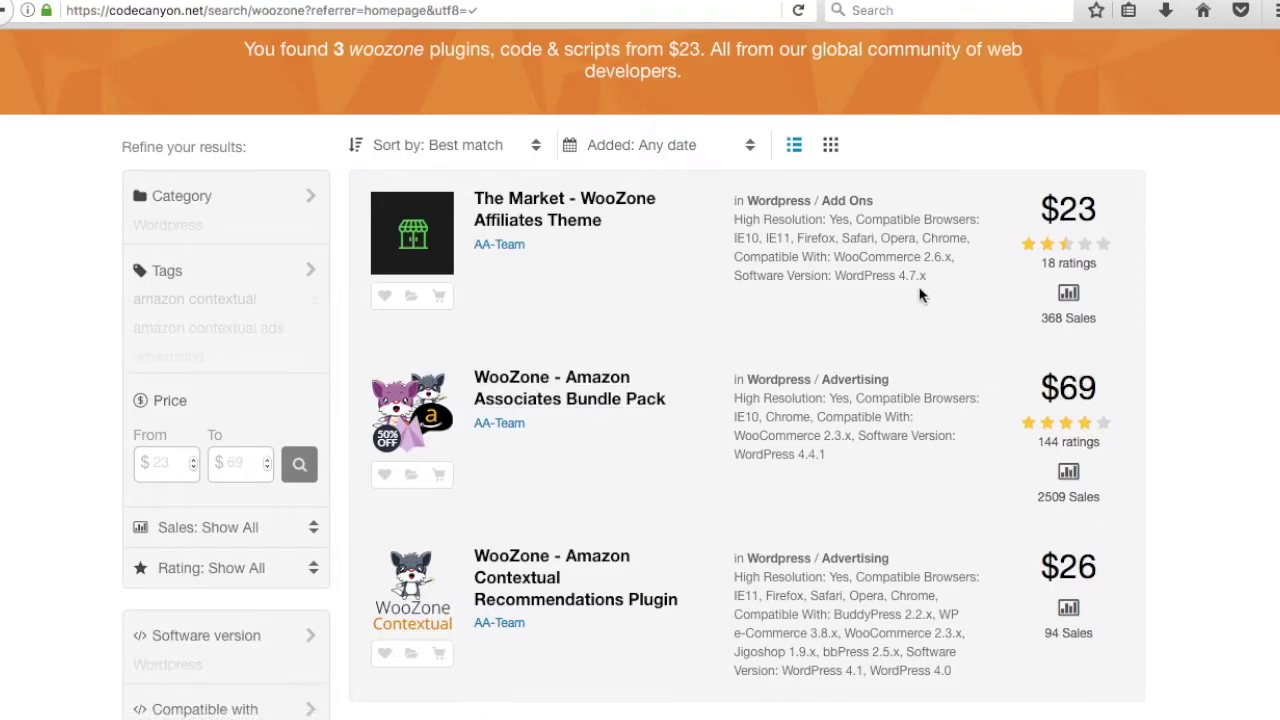
{"action": "left_click", "coordinate": [550, 398]}
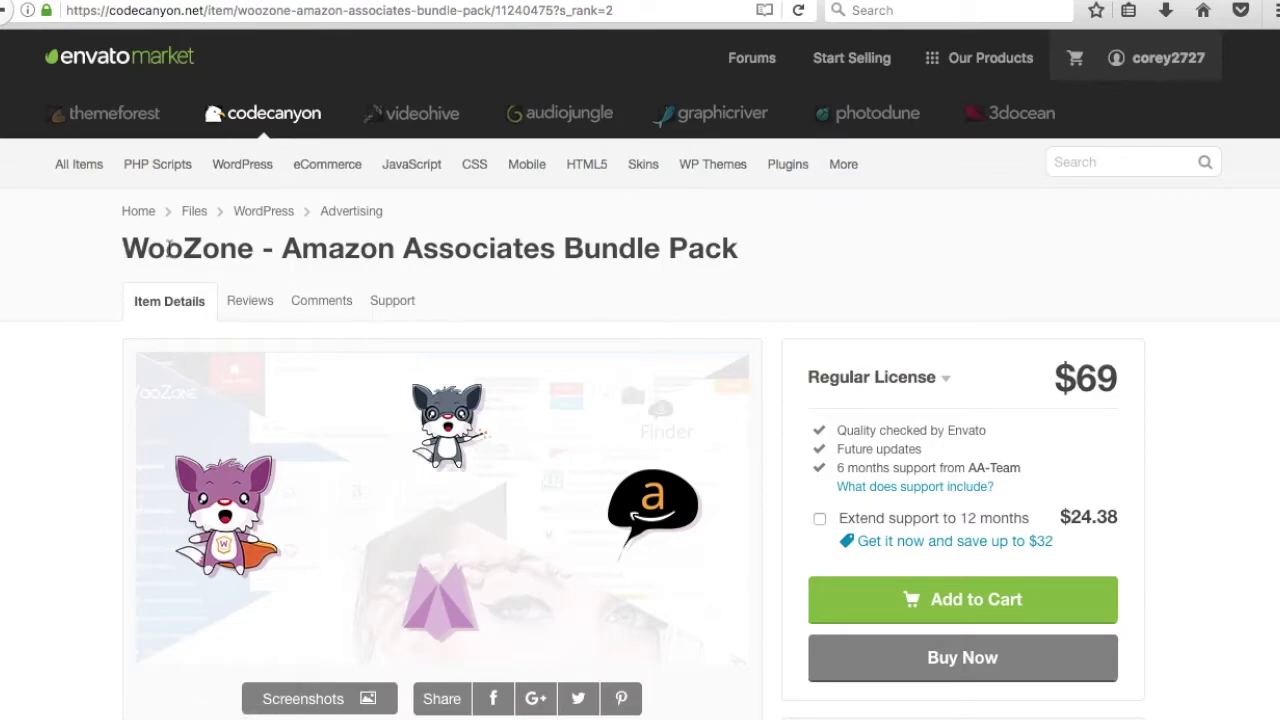
Review the bundle pack's item page, examining the Super Offer, the Amazon affiliate fee rates and the list of included plugins.
{"action": "scroll", "coordinate": [103, 350], "scroll_direction": "down", "scroll_amount": 5}
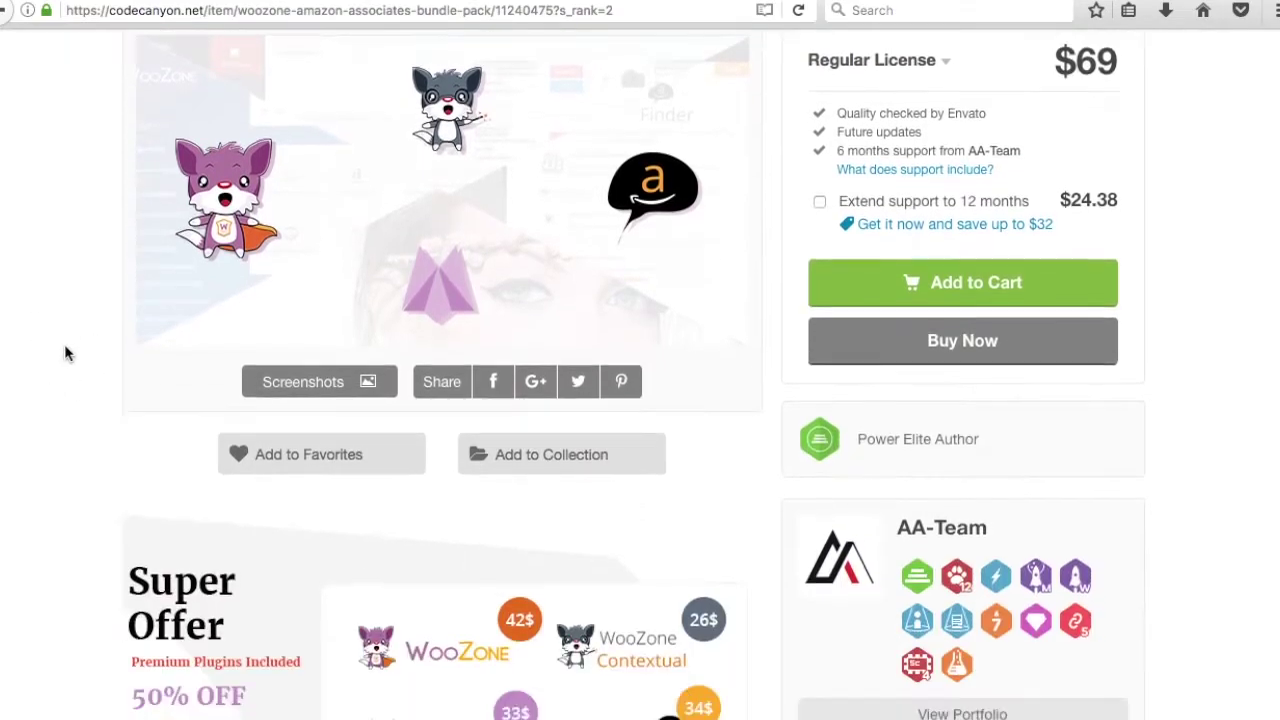
{"action": "scroll", "coordinate": [70, 335], "scroll_direction": "down", "scroll_amount": 1}
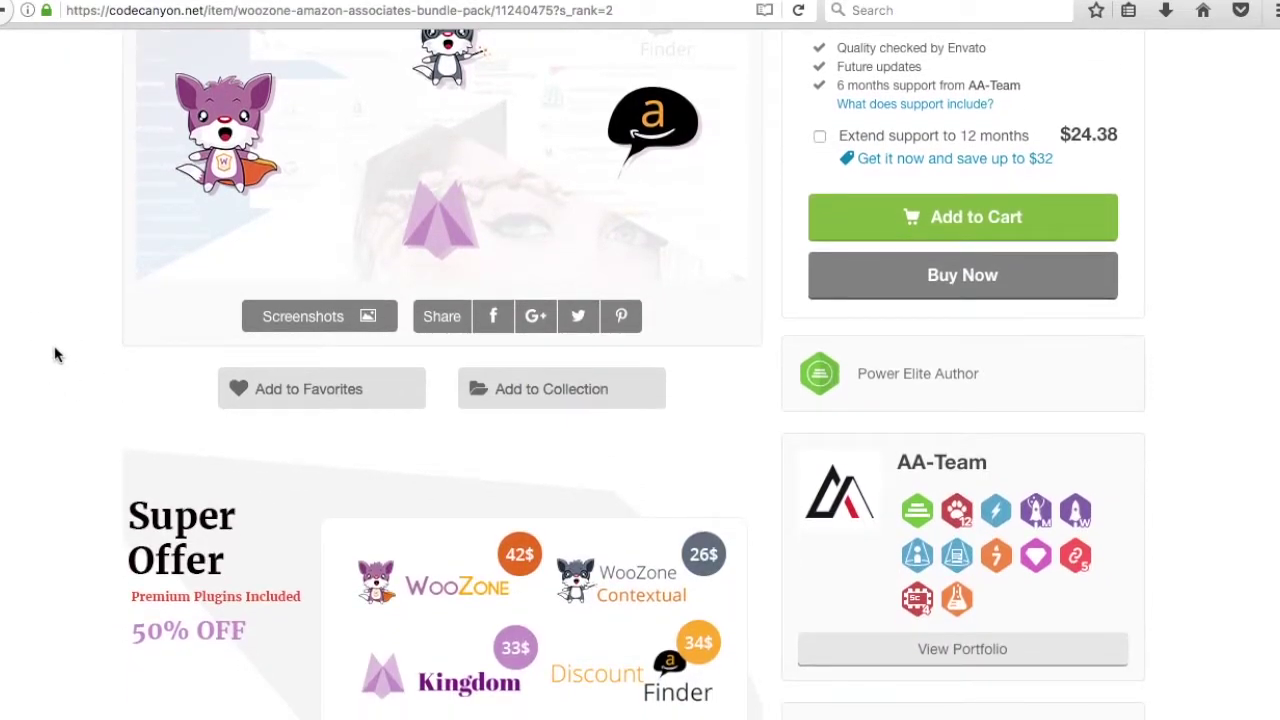
{"action": "scroll", "coordinate": [62, 334], "scroll_direction": "down", "scroll_amount": 3}
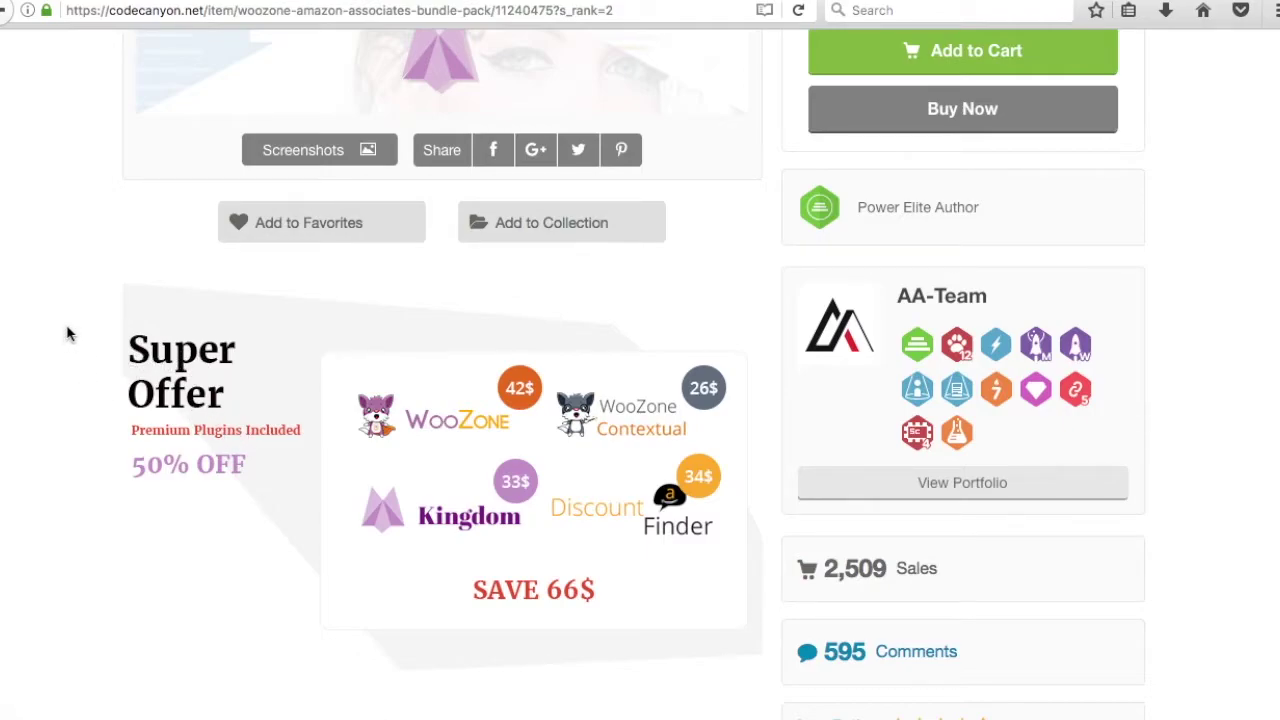
{"action": "scroll", "coordinate": [66, 330], "scroll_direction": "down", "scroll_amount": 3}
{"action": "scroll", "coordinate": [75, 337], "scroll_direction": "down", "scroll_amount": 4}
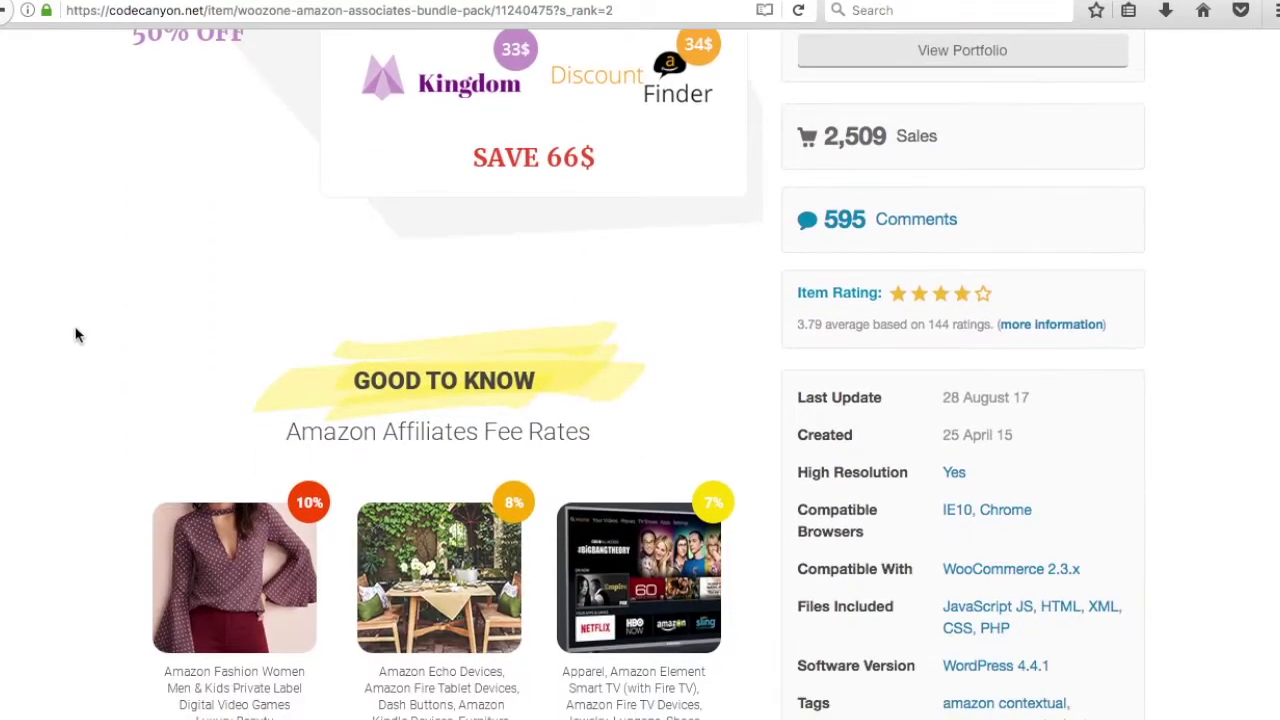
{"action": "scroll", "coordinate": [95, 350], "scroll_direction": "up", "scroll_amount": 4}
{"action": "scroll", "coordinate": [106, 364], "scroll_direction": "up", "scroll_amount": 1}
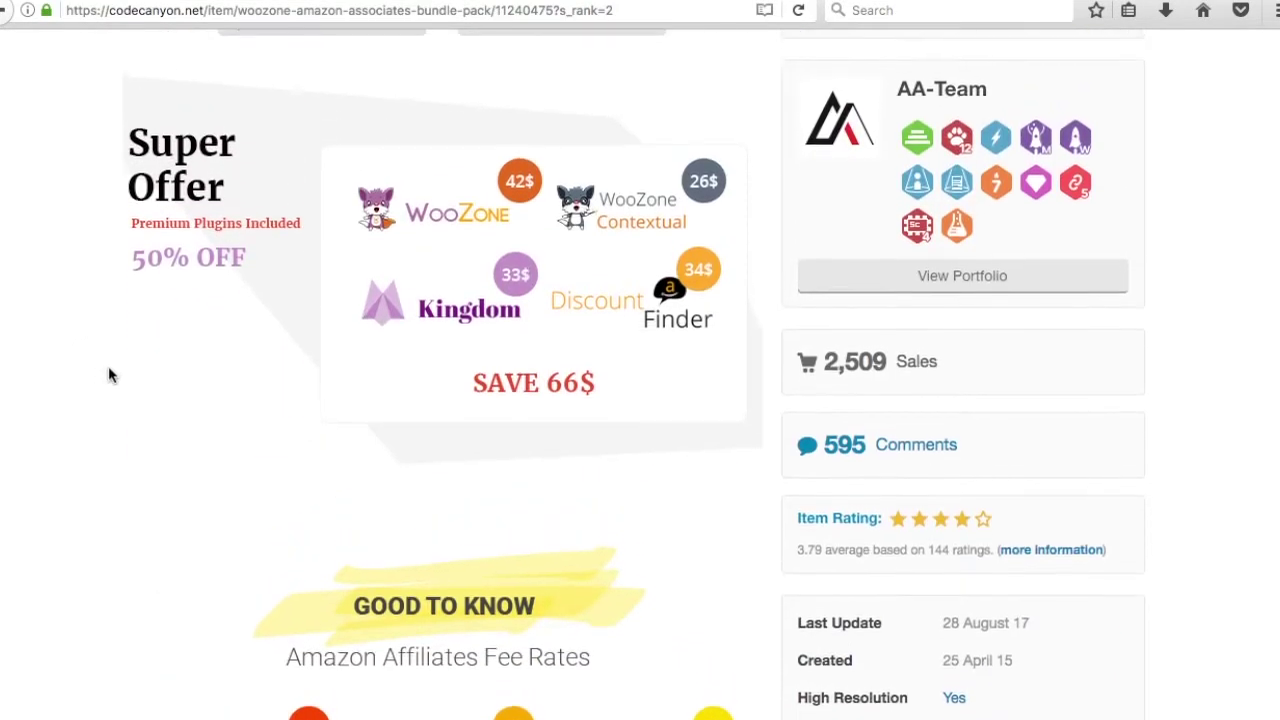
{"action": "scroll", "coordinate": [1191, 468], "scroll_direction": "up", "scroll_amount": 5}
{"action": "scroll", "coordinate": [1191, 468], "scroll_direction": "up", "scroll_amount": 3}
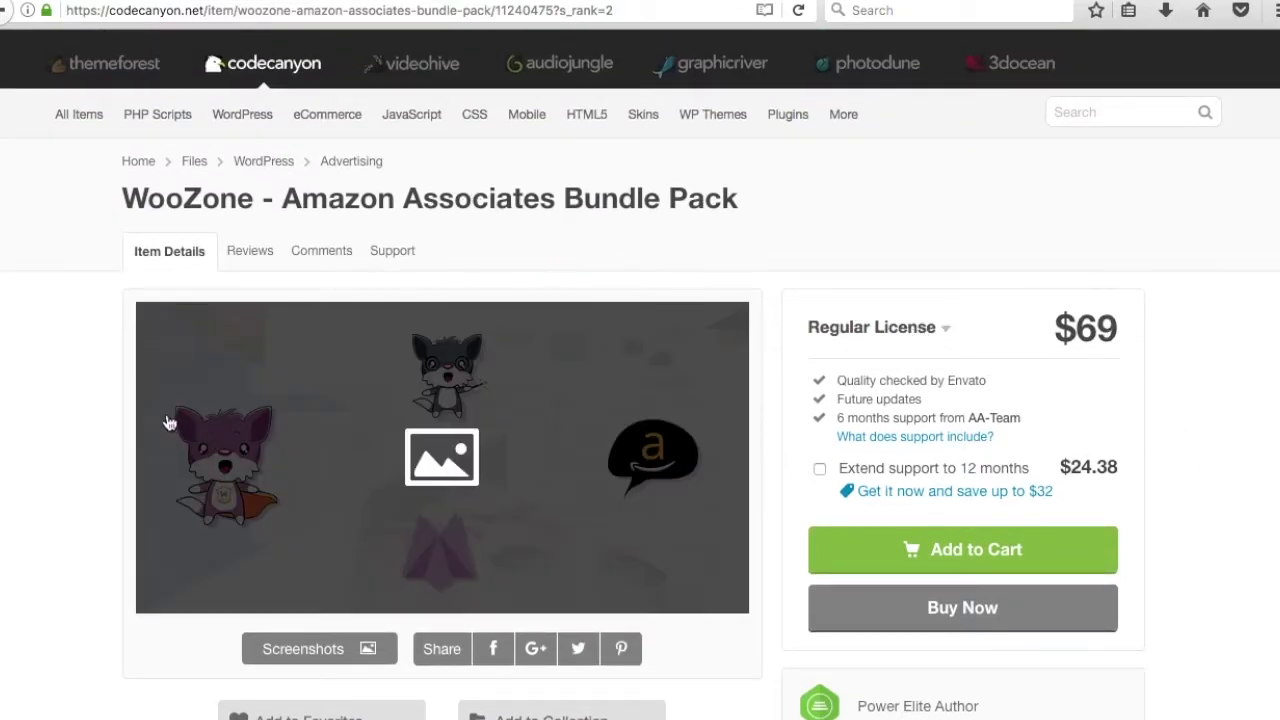
{"action": "scroll", "coordinate": [103, 331], "scroll_direction": "down", "scroll_amount": 9}
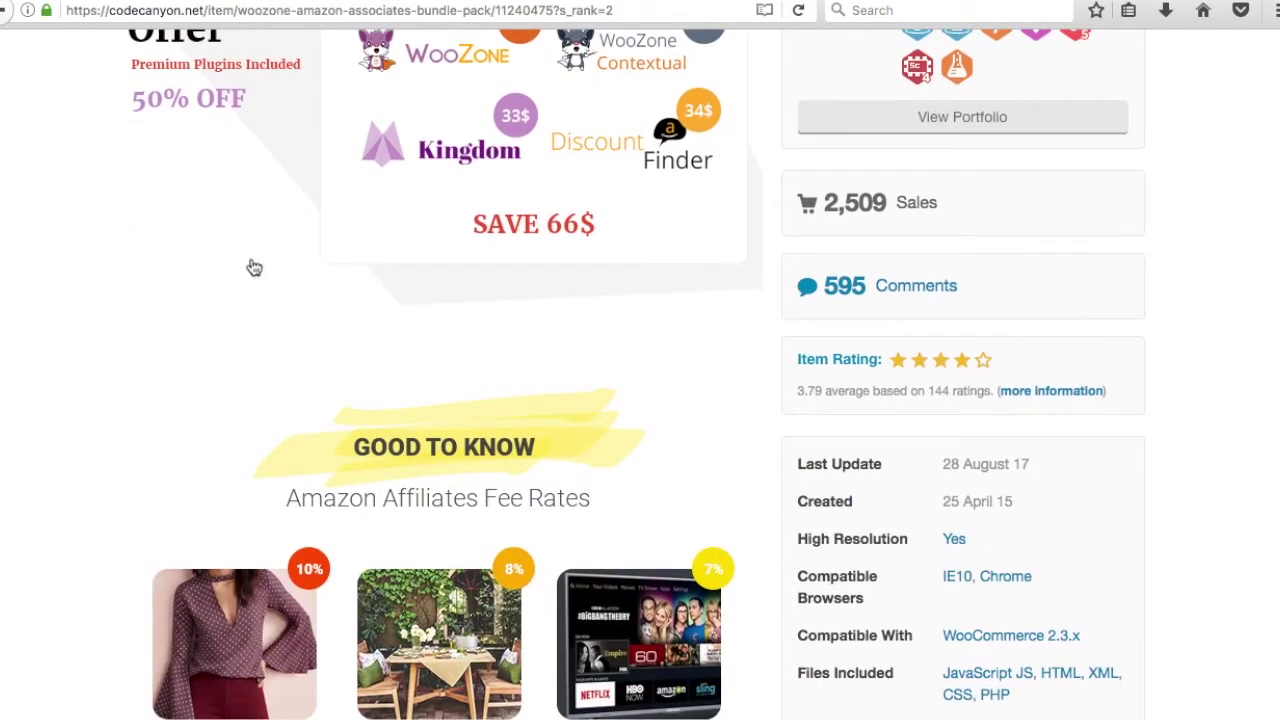
{"action": "scroll", "coordinate": [245, 175], "scroll_direction": "up", "scroll_amount": 1}
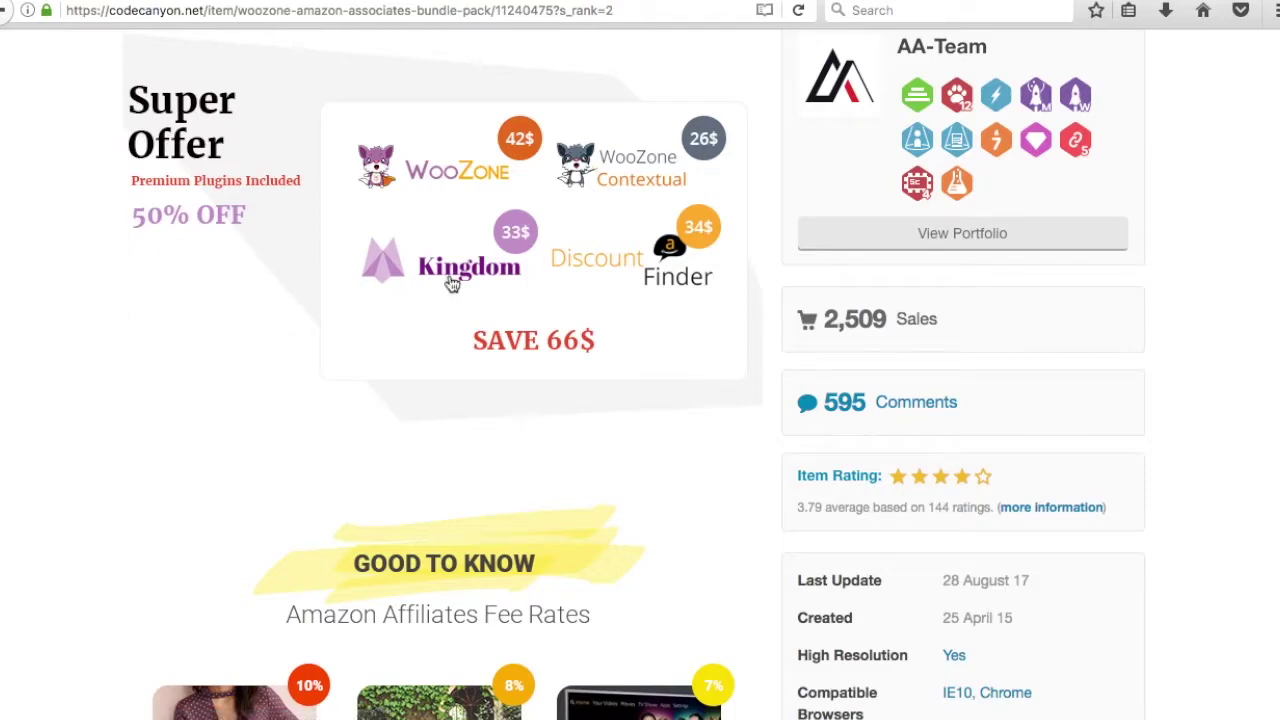
{"action": "scroll", "coordinate": [83, 326], "scroll_direction": "up", "scroll_amount": 3}
{"action": "scroll", "coordinate": [83, 326], "scroll_direction": "down", "scroll_amount": 15}
{"action": "scroll", "coordinate": [88, 306], "scroll_direction": "down", "scroll_amount": 5}
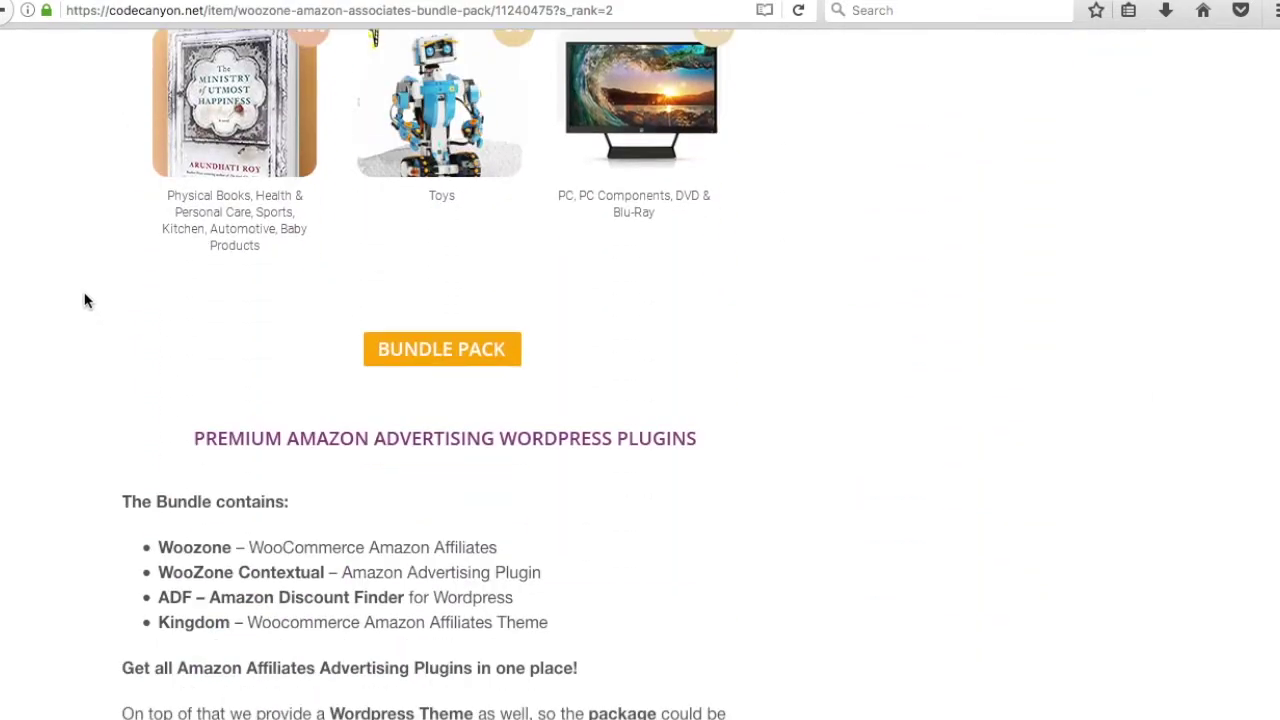
{"action": "scroll", "coordinate": [923, 354], "scroll_direction": "down", "scroll_amount": 2}
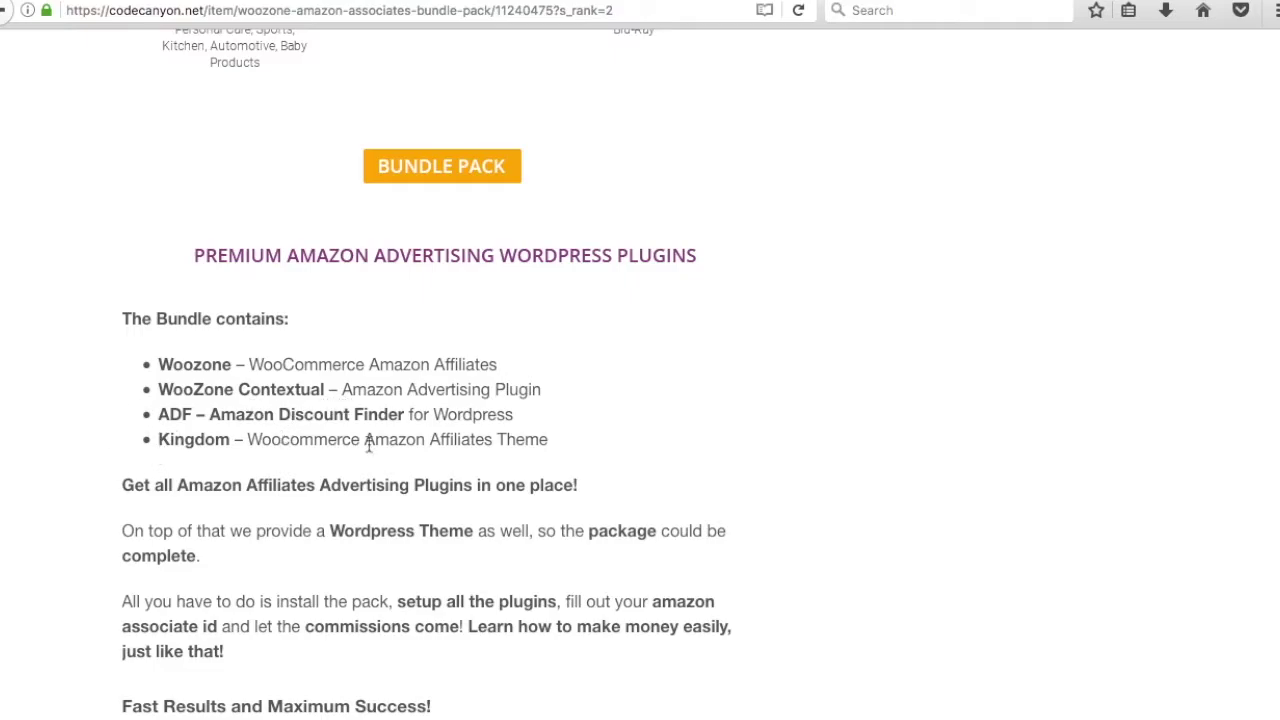
{"action": "scroll", "coordinate": [623, 531], "scroll_direction": "up", "scroll_amount": 10}
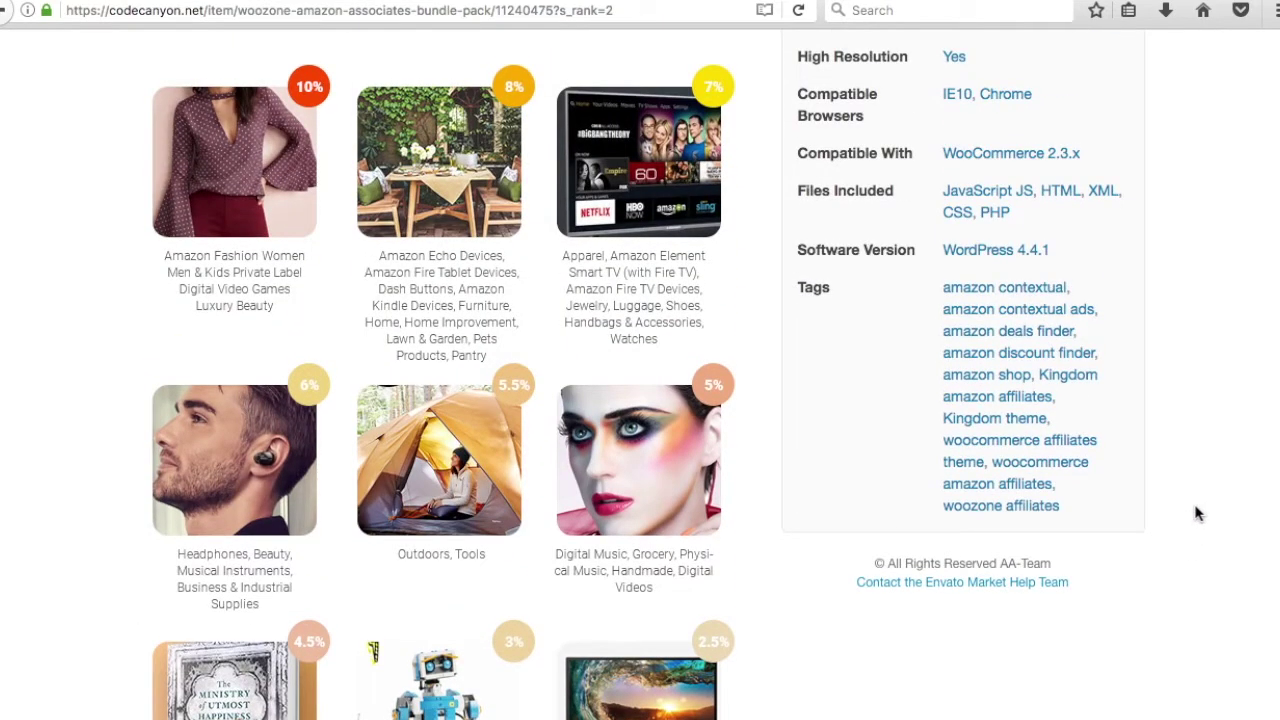
{"action": "scroll", "coordinate": [1196, 513], "scroll_direction": "up", "scroll_amount": 10}
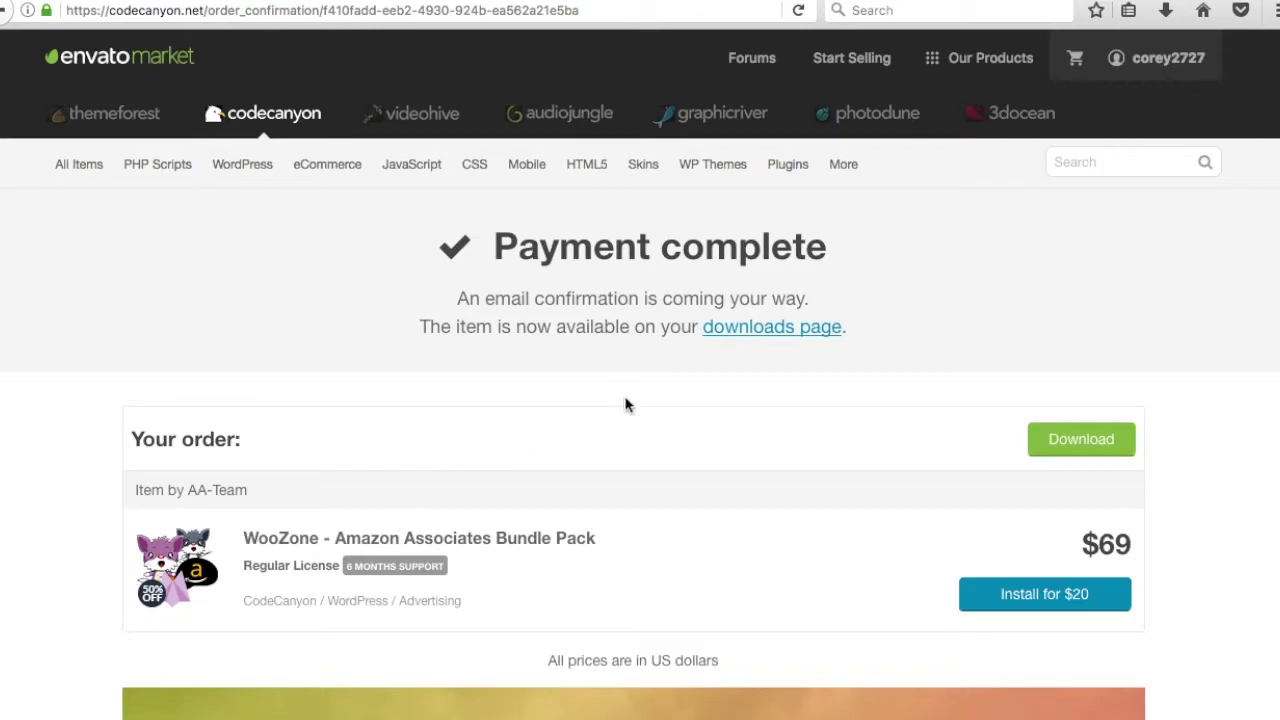
Open the downloads page linked from the payment confirmation for the bundle pack.
{"action": "right_click", "coordinate": [738, 331]}
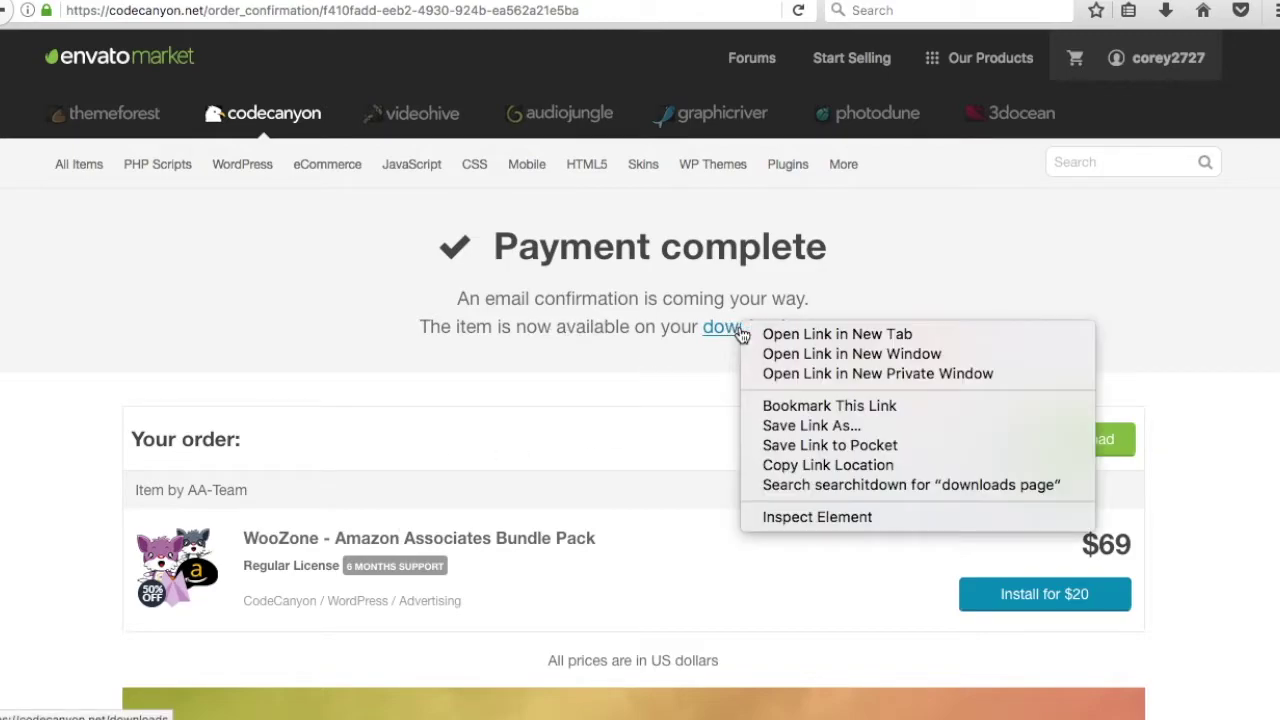
{"action": "left_click", "coordinate": [324, 138]}
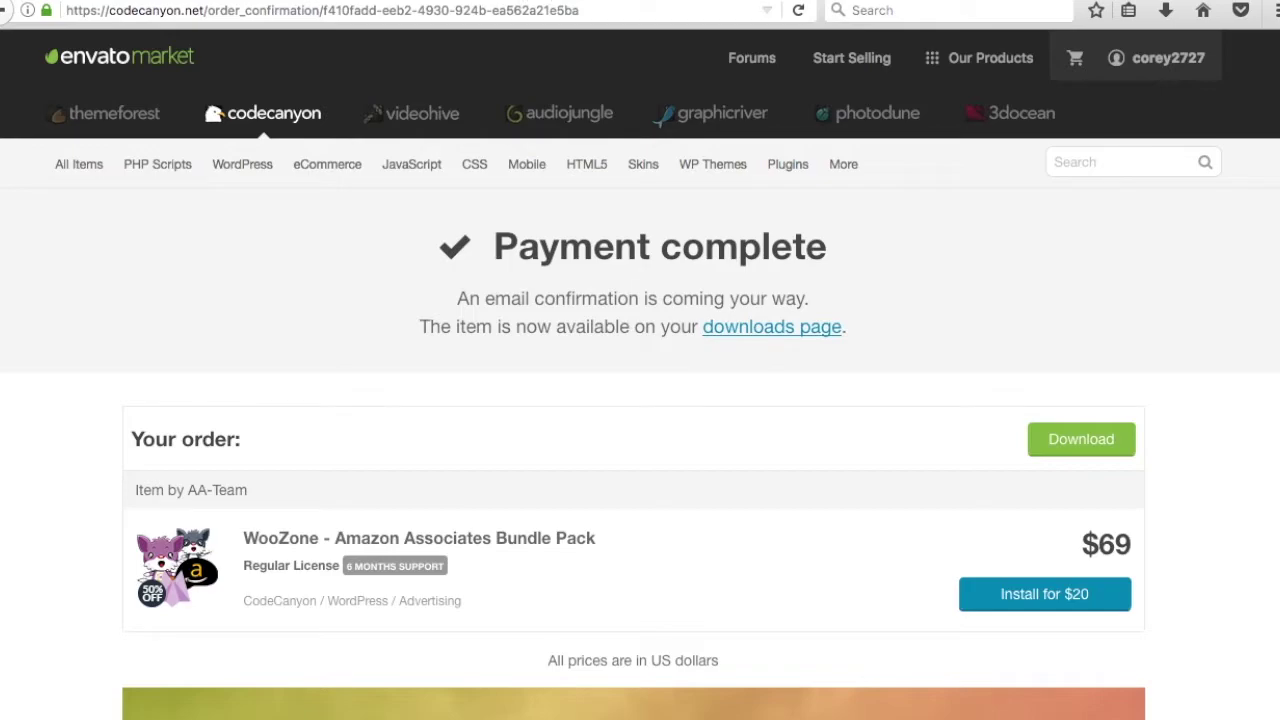
{"action": "left_click", "coordinate": [771, 326]}
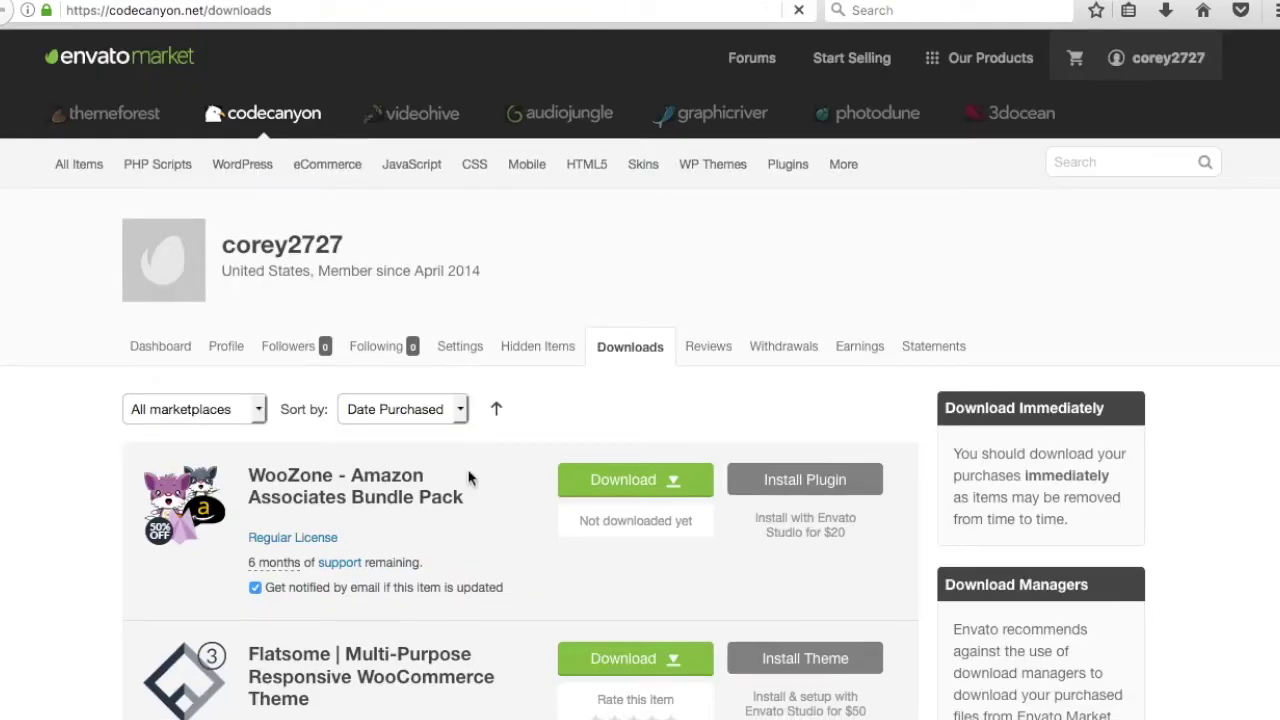
Look through the purchased themes and plugins on the downloads page, from the WooZone bundle to the oldest item.
{"action": "scroll", "coordinate": [60, 429], "scroll_direction": "down", "scroll_amount": 3}
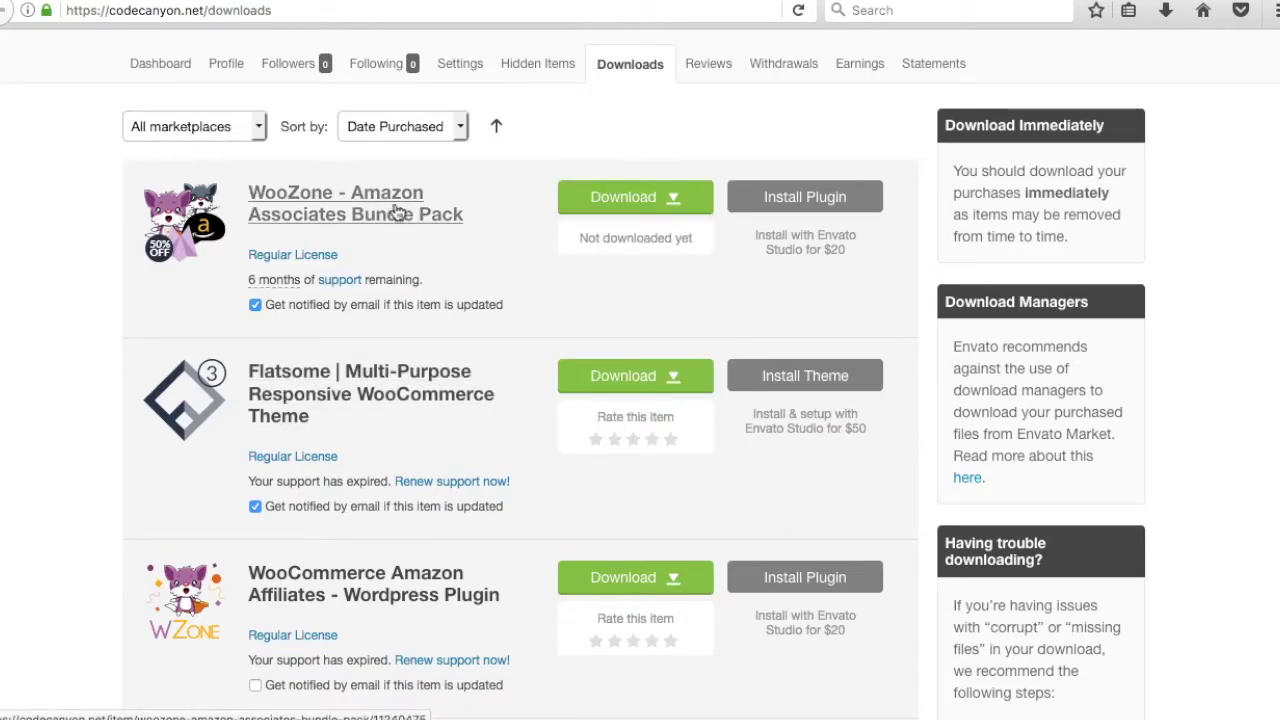
{"action": "scroll", "coordinate": [69, 271], "scroll_direction": "down", "scroll_amount": 1}
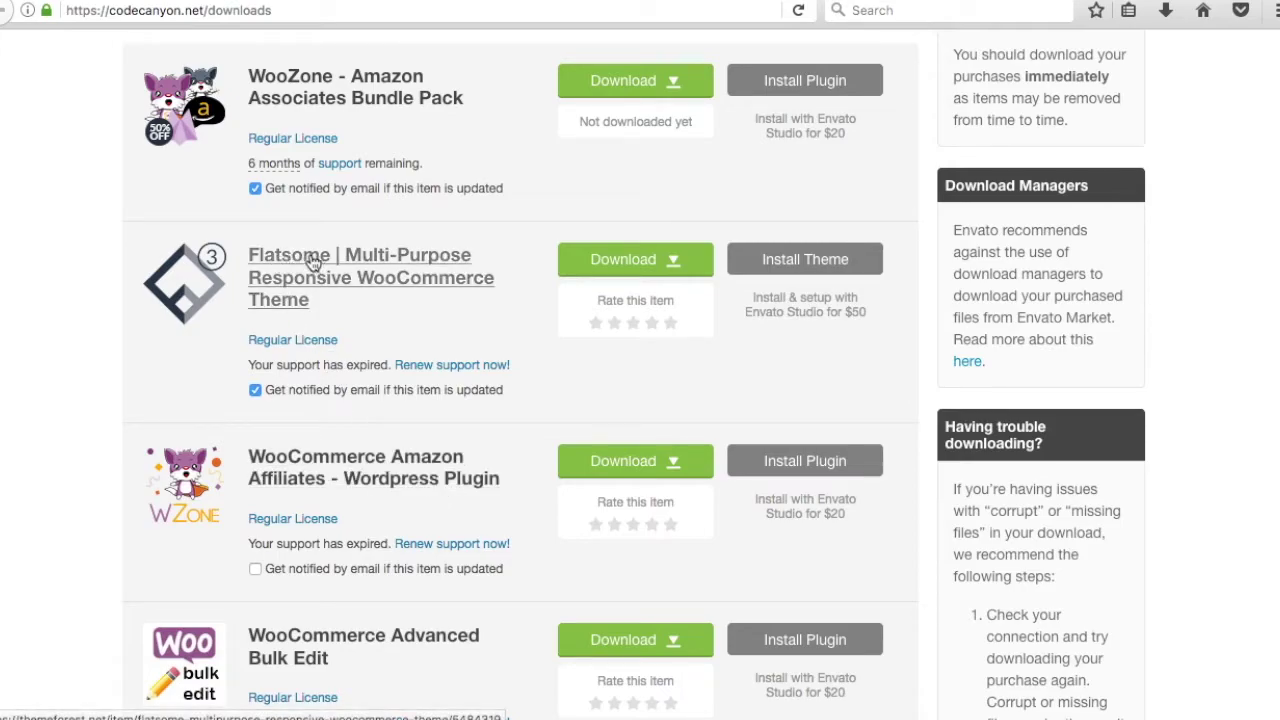
{"action": "scroll", "coordinate": [80, 355], "scroll_direction": "down", "scroll_amount": 5}
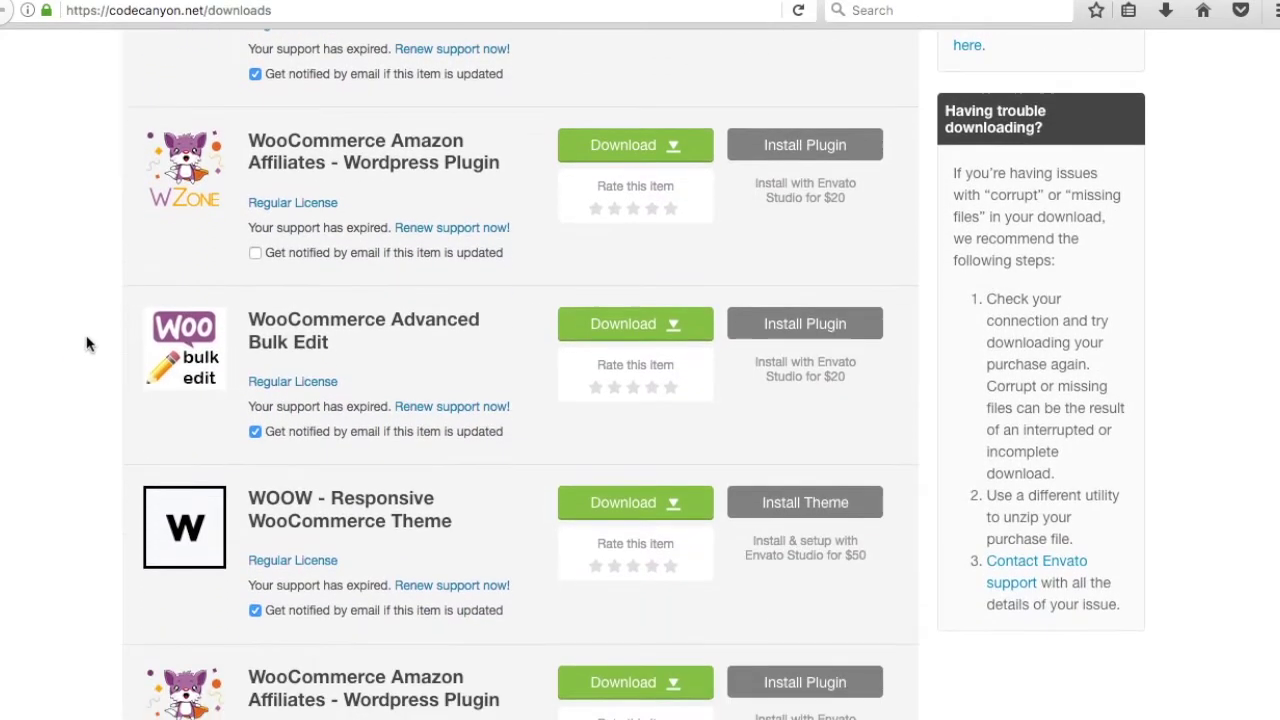
{"action": "scroll", "coordinate": [91, 337], "scroll_direction": "down", "scroll_amount": 1}
{"action": "scroll", "coordinate": [106, 337], "scroll_direction": "down", "scroll_amount": 2}
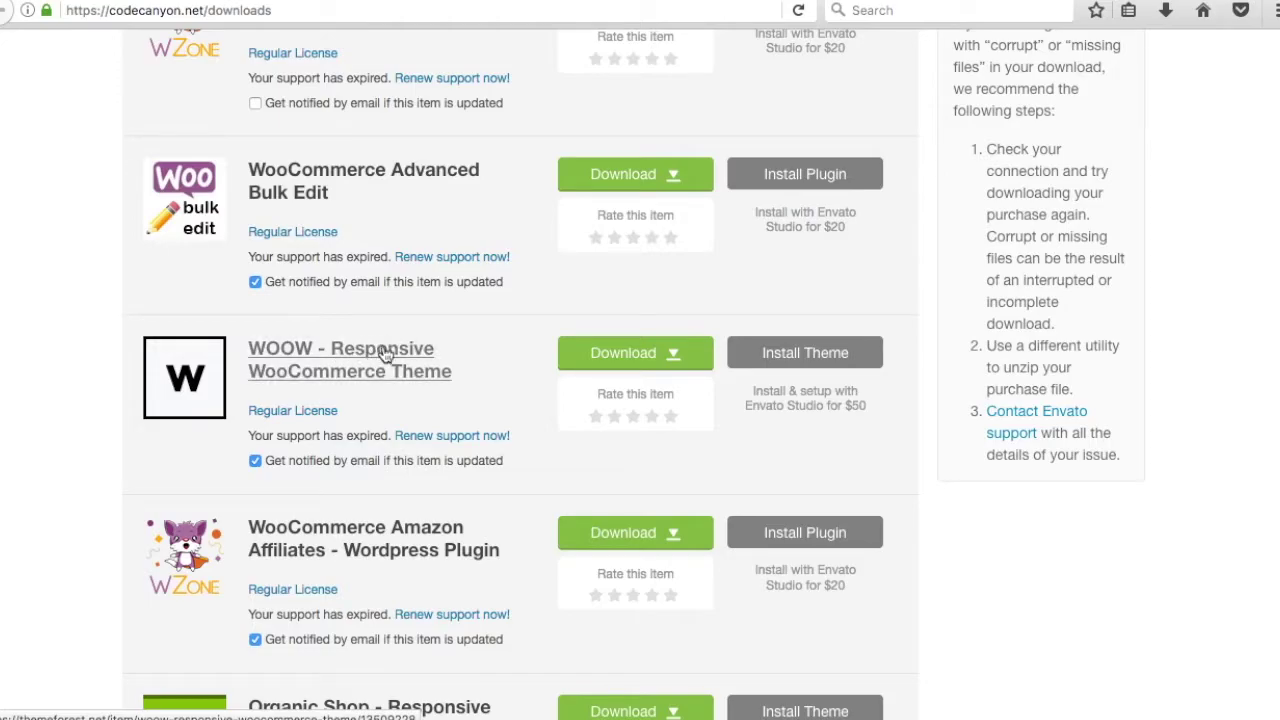
{"action": "scroll", "coordinate": [23, 289], "scroll_direction": "up", "scroll_amount": 5}
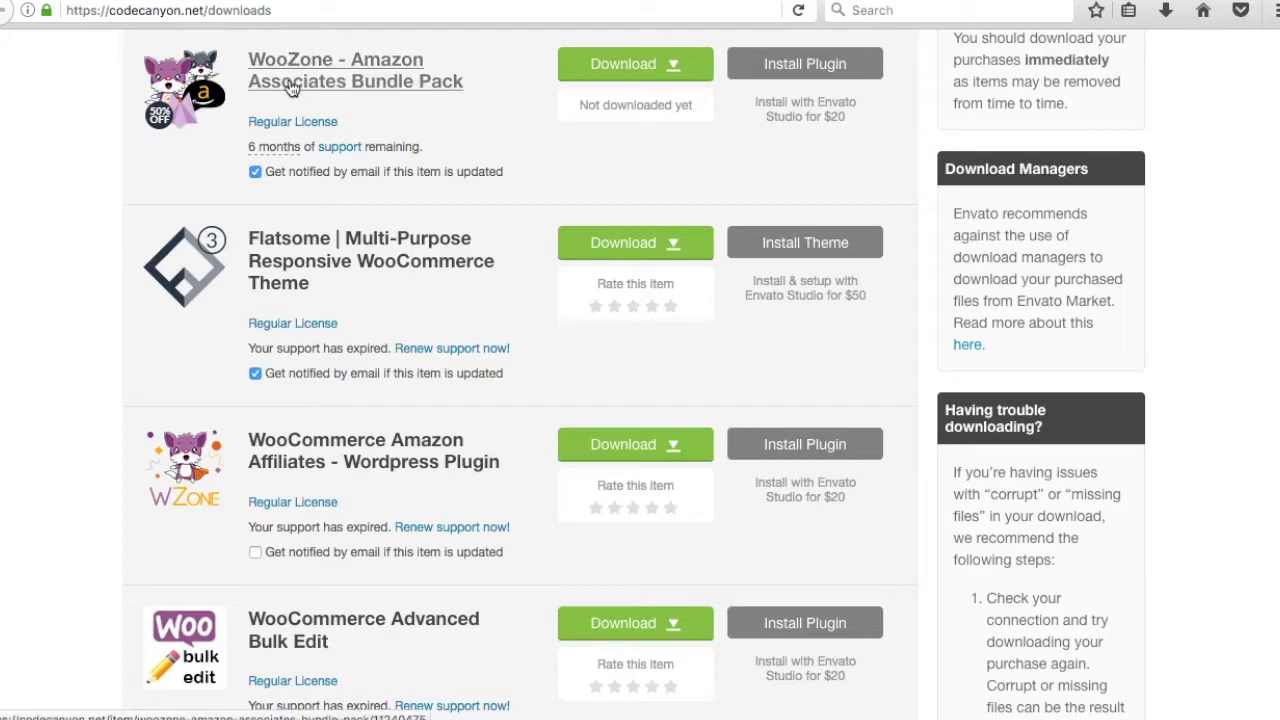
{"action": "scroll", "coordinate": [18, 248], "scroll_direction": "down", "scroll_amount": 6}
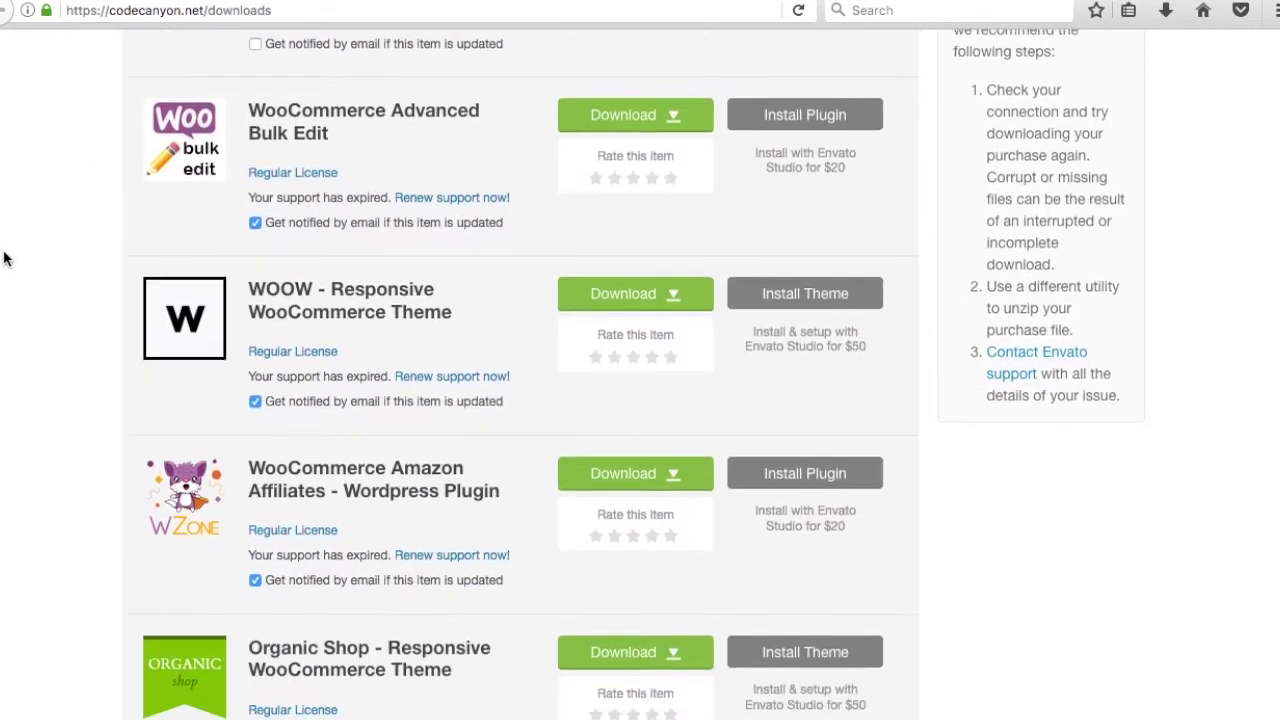
{"action": "scroll", "coordinate": [6, 258], "scroll_direction": "down", "scroll_amount": 2}
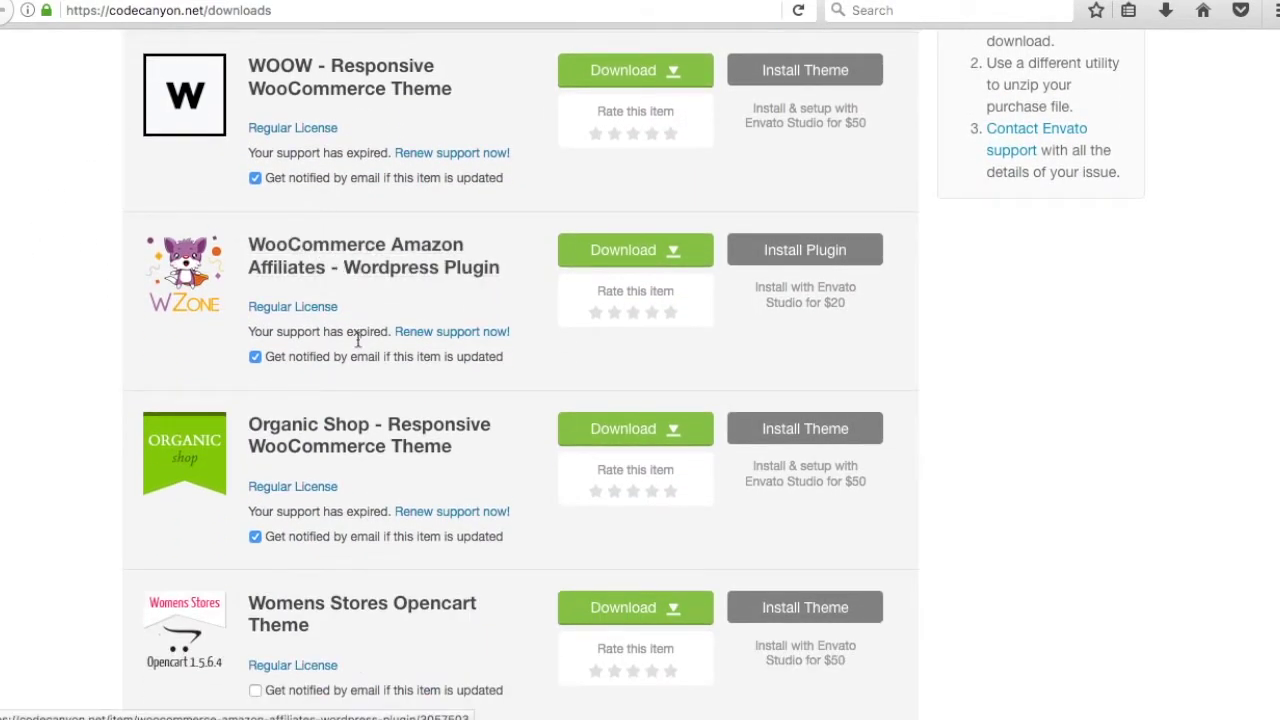
{"action": "scroll", "coordinate": [358, 345], "scroll_direction": "down", "scroll_amount": 2}
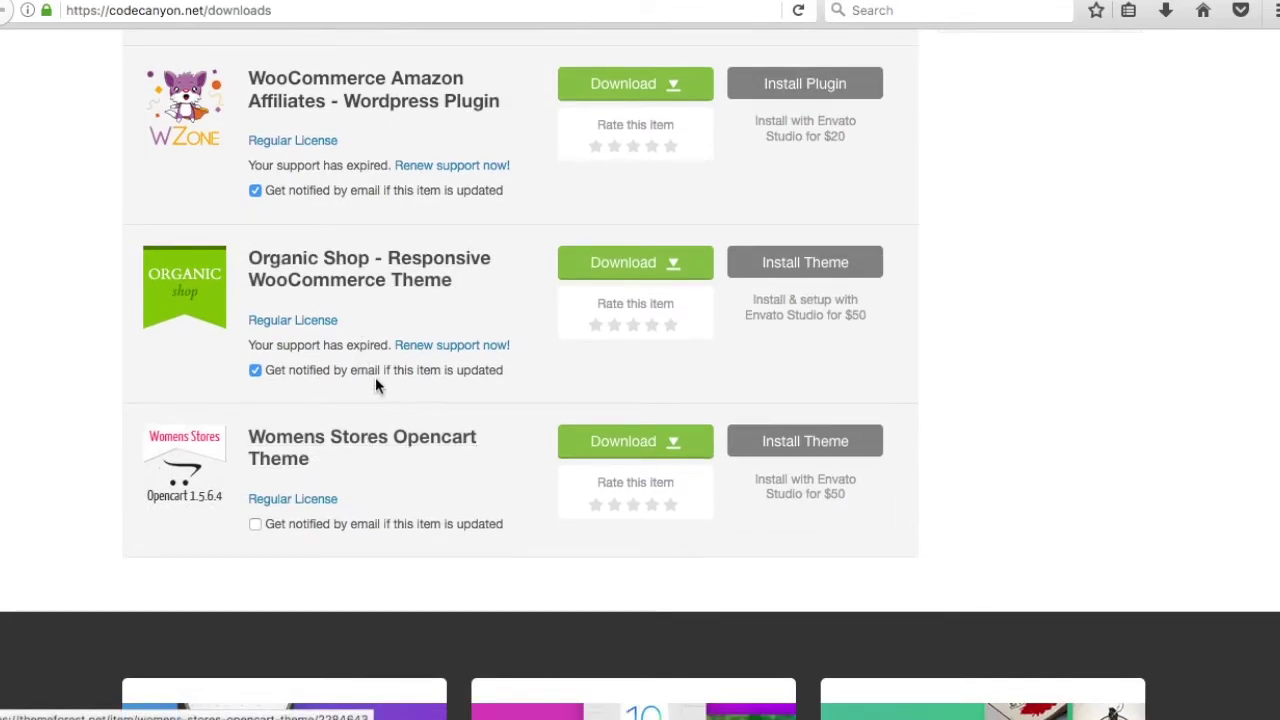
{"action": "scroll", "coordinate": [77, 309], "scroll_direction": "up", "scroll_amount": 6}
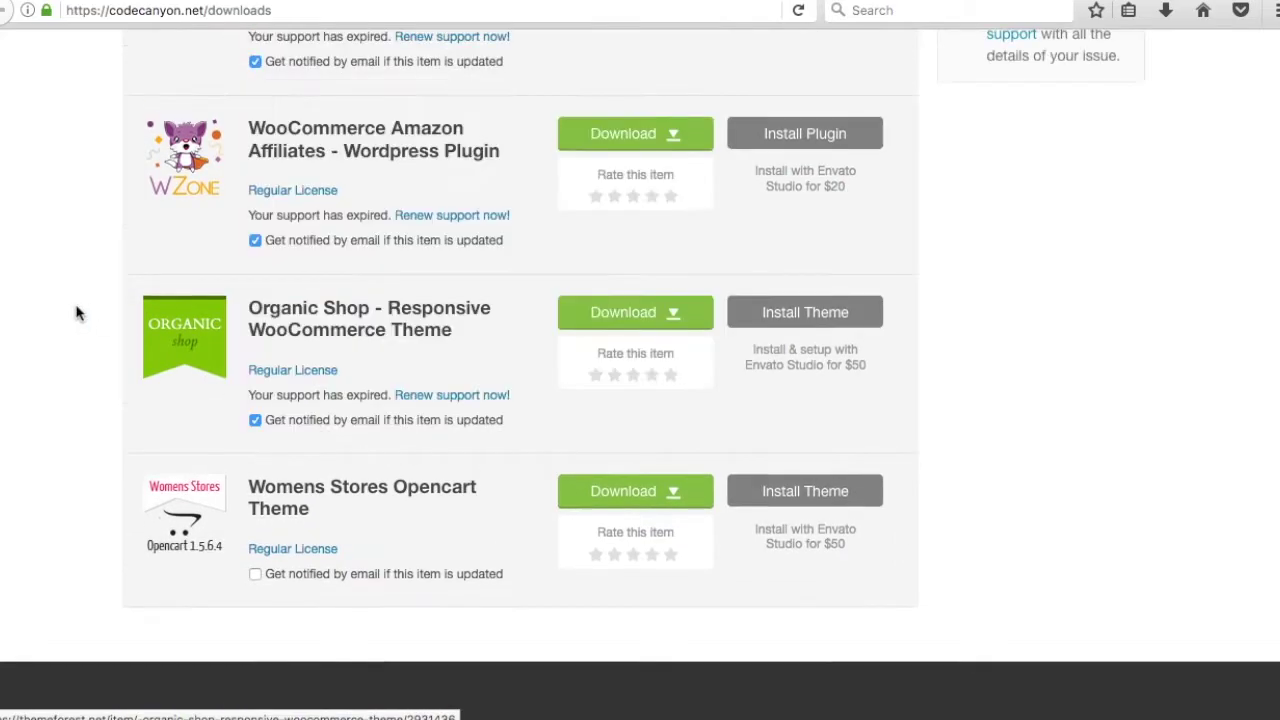
Return to the payment confirmation page and save the WooZone bundle pack's ZIP file to the computer.
{"action": "scroll", "coordinate": [56, 309], "scroll_direction": "up", "scroll_amount": 6}
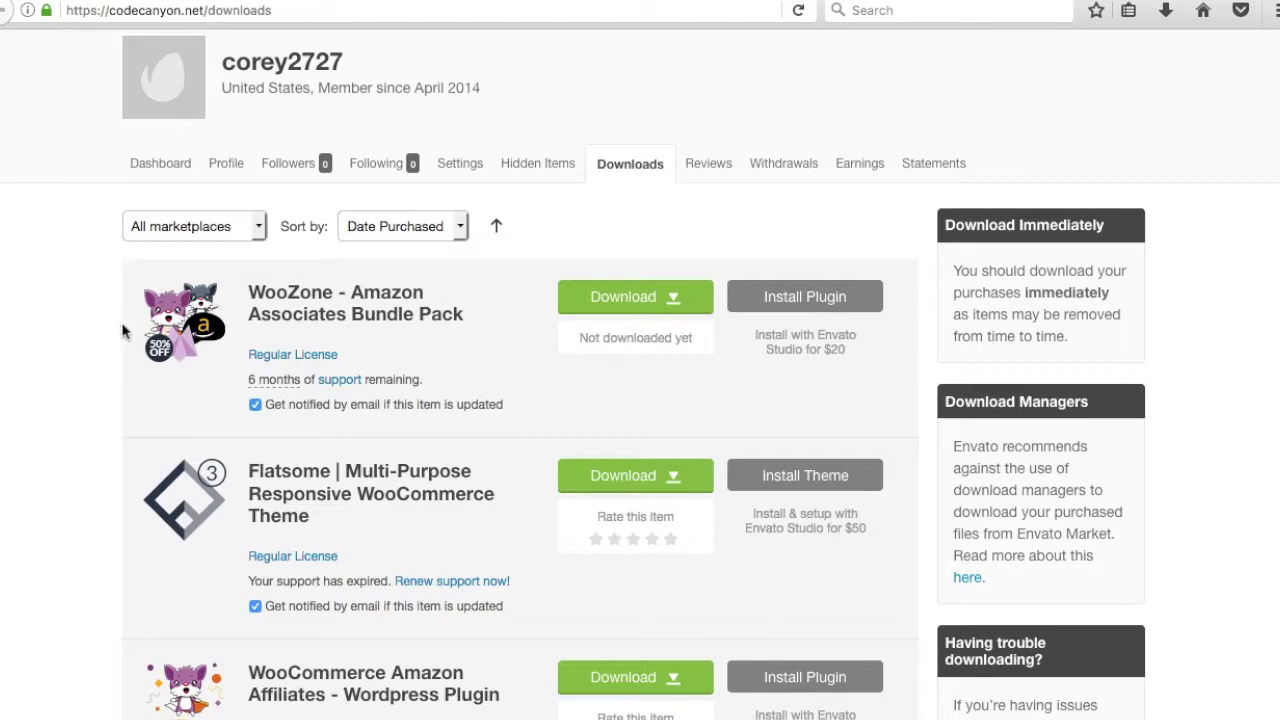
{"action": "scroll", "coordinate": [29, 363], "scroll_direction": "down", "scroll_amount": 2}
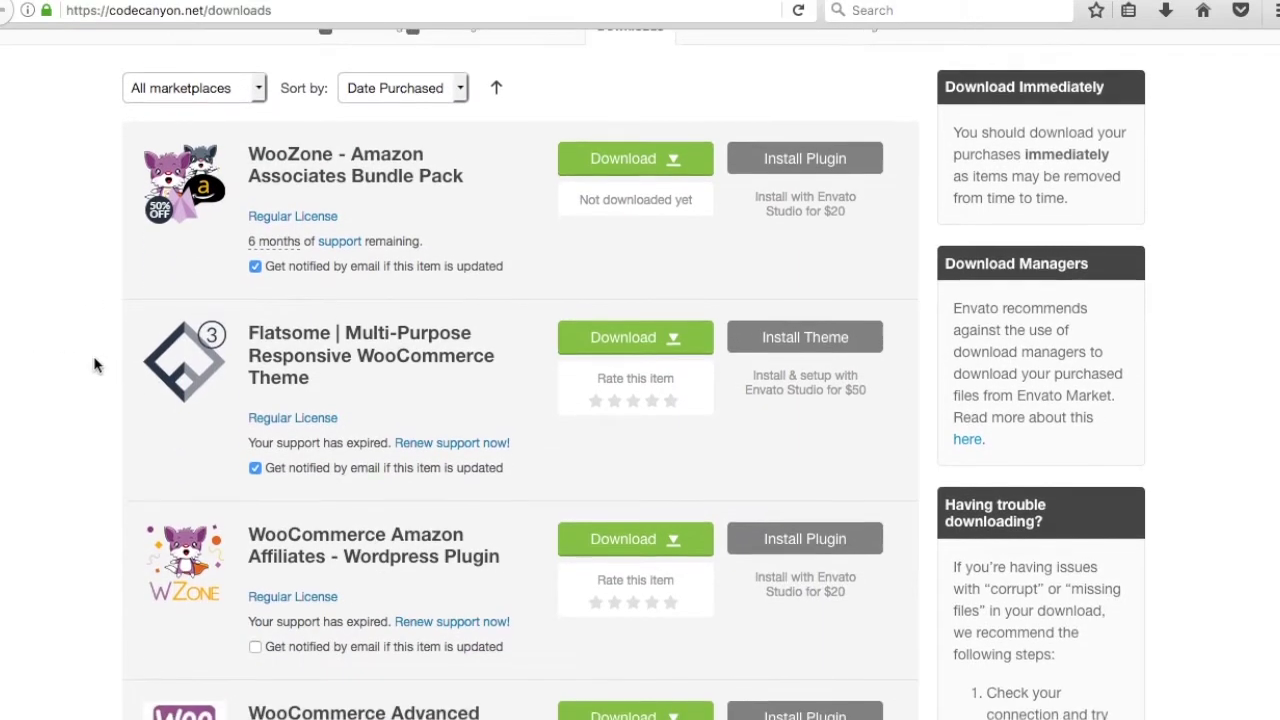
{"action": "scroll", "coordinate": [40, 320], "scroll_direction": "down", "scroll_amount": 2}
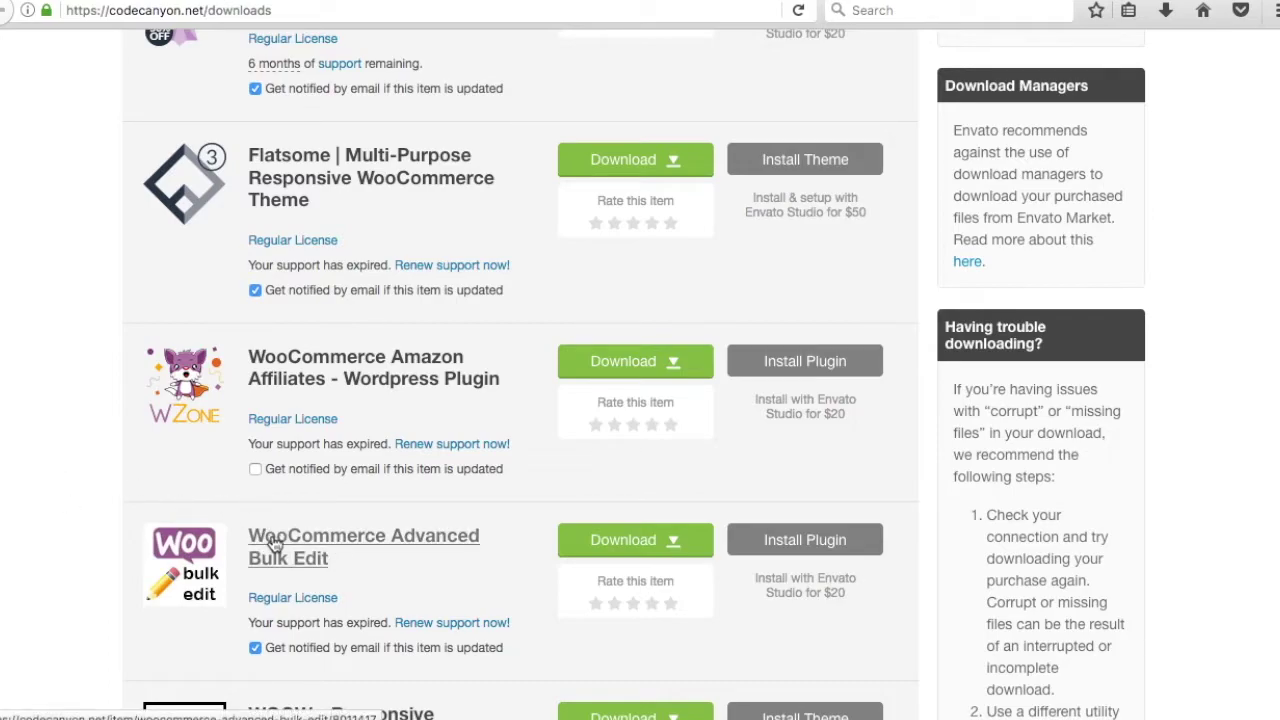
{"action": "scroll", "coordinate": [90, 440], "scroll_direction": "up", "scroll_amount": 5}
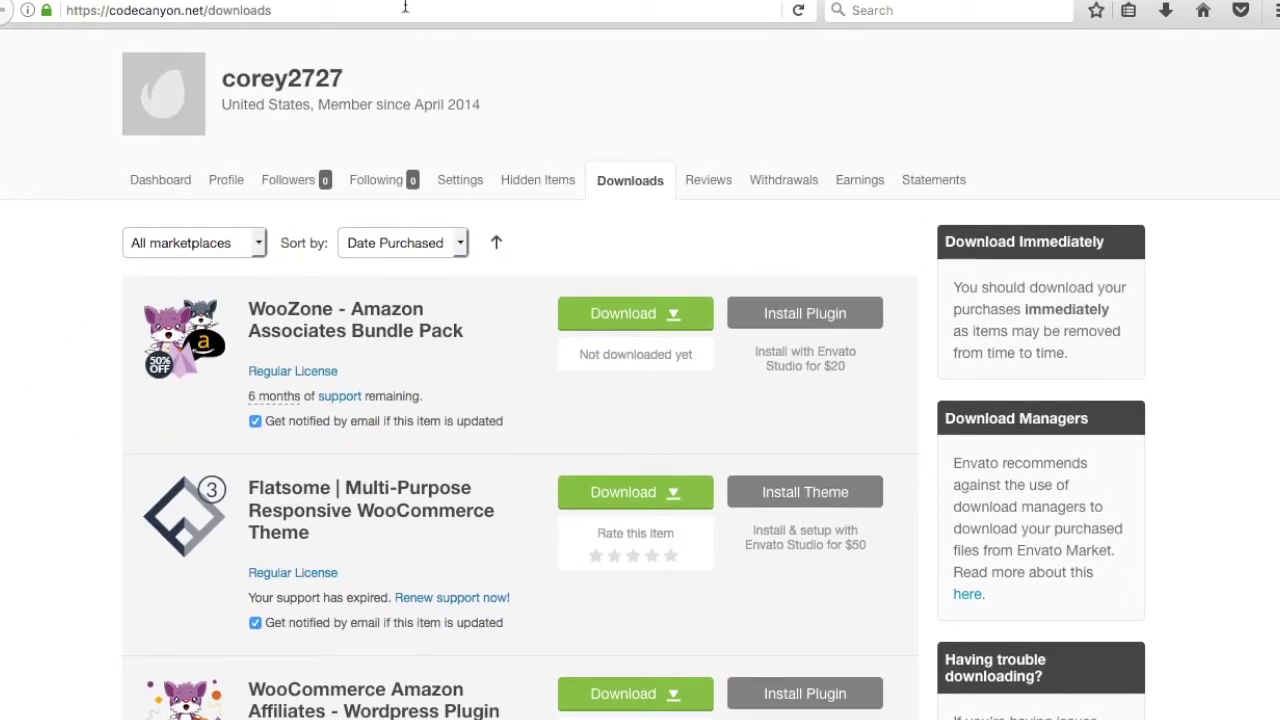
{"action": "key", "text": "alt+Left"}
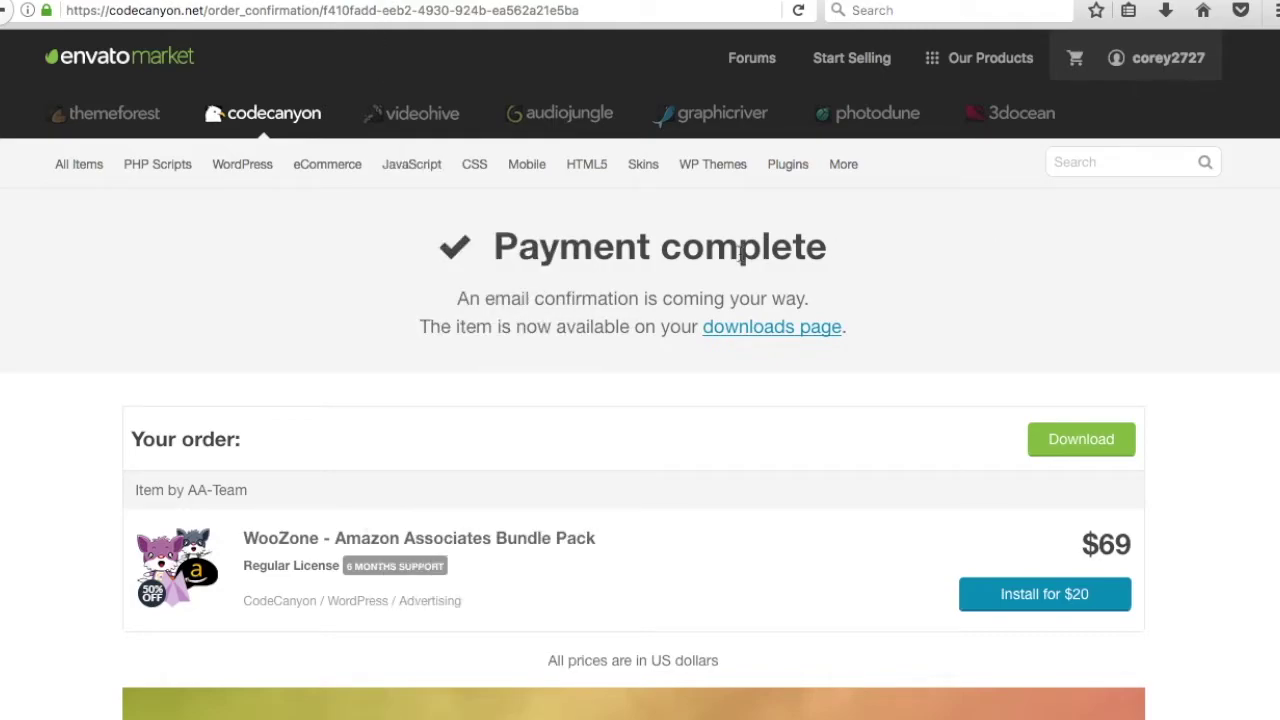
{"action": "left_click", "coordinate": [1100, 445]}
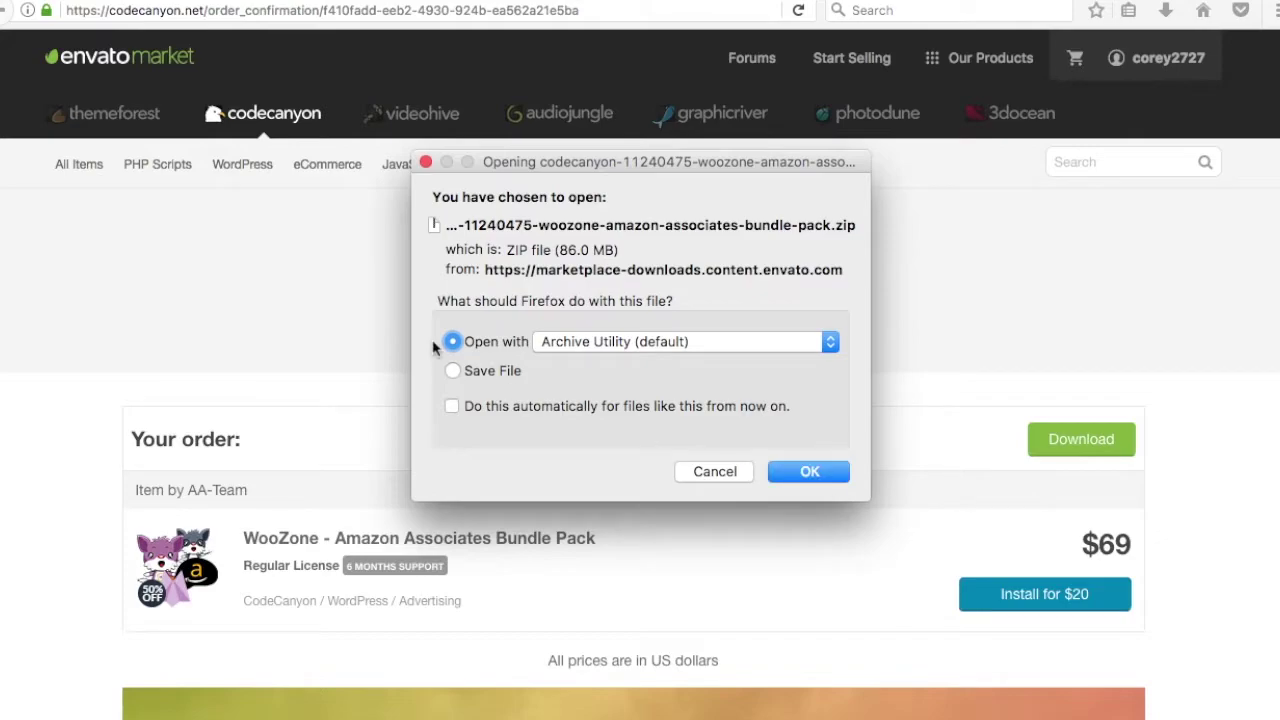
{"action": "left_click", "coordinate": [453, 371]}
{"action": "left_click", "coordinate": [812, 471]}
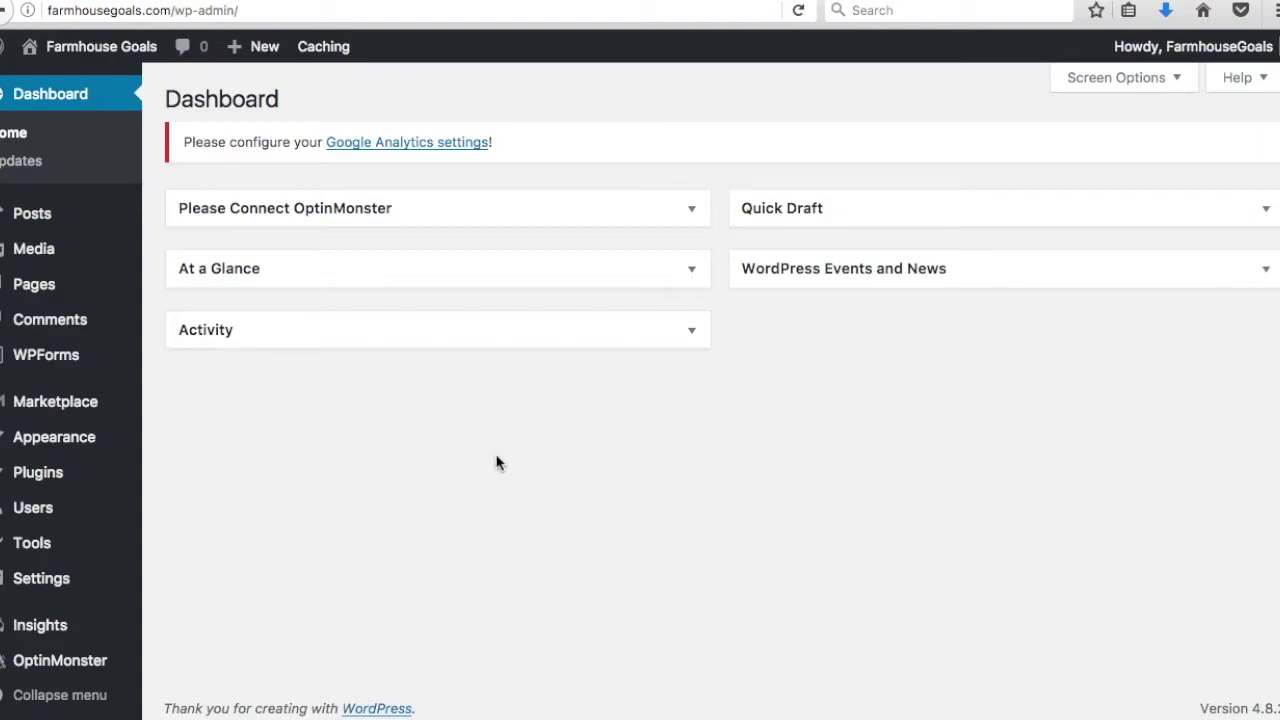
Open the installed themes page in the Farmhouse Goals WordPress admin area.
{"action": "left_click", "coordinate": [156, 11]}
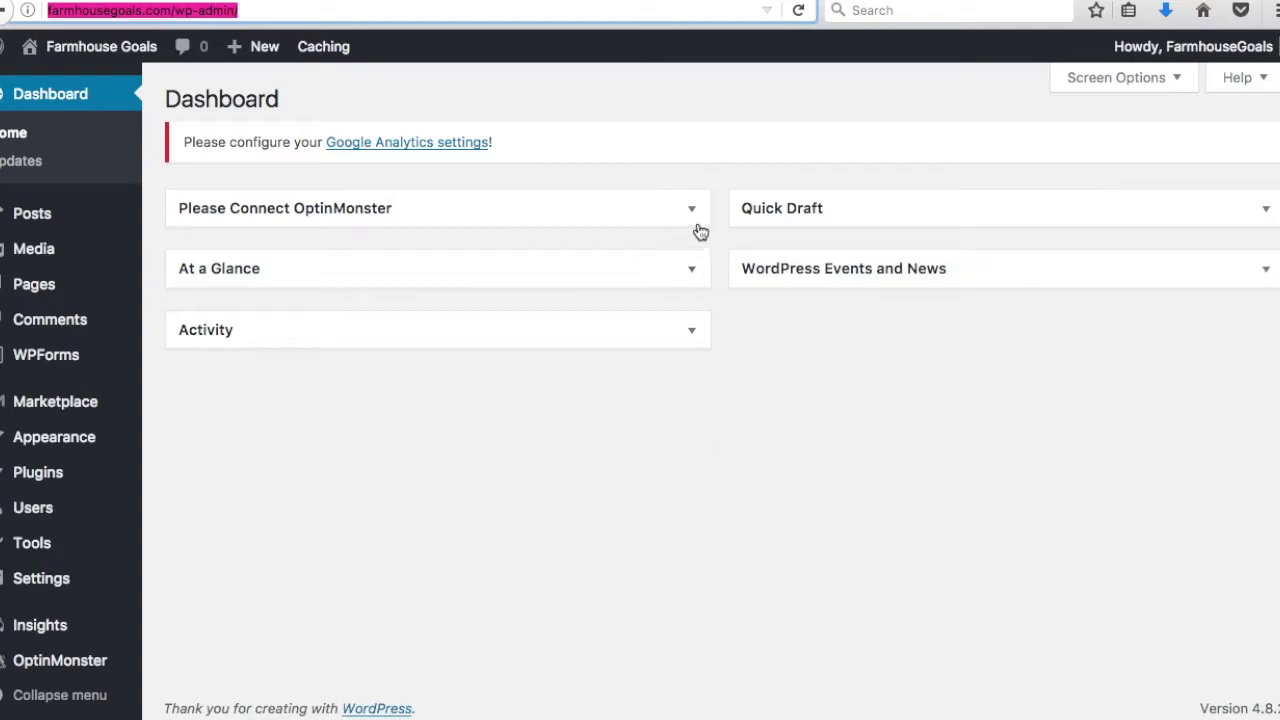
{"action": "left_click", "coordinate": [476, 535]}
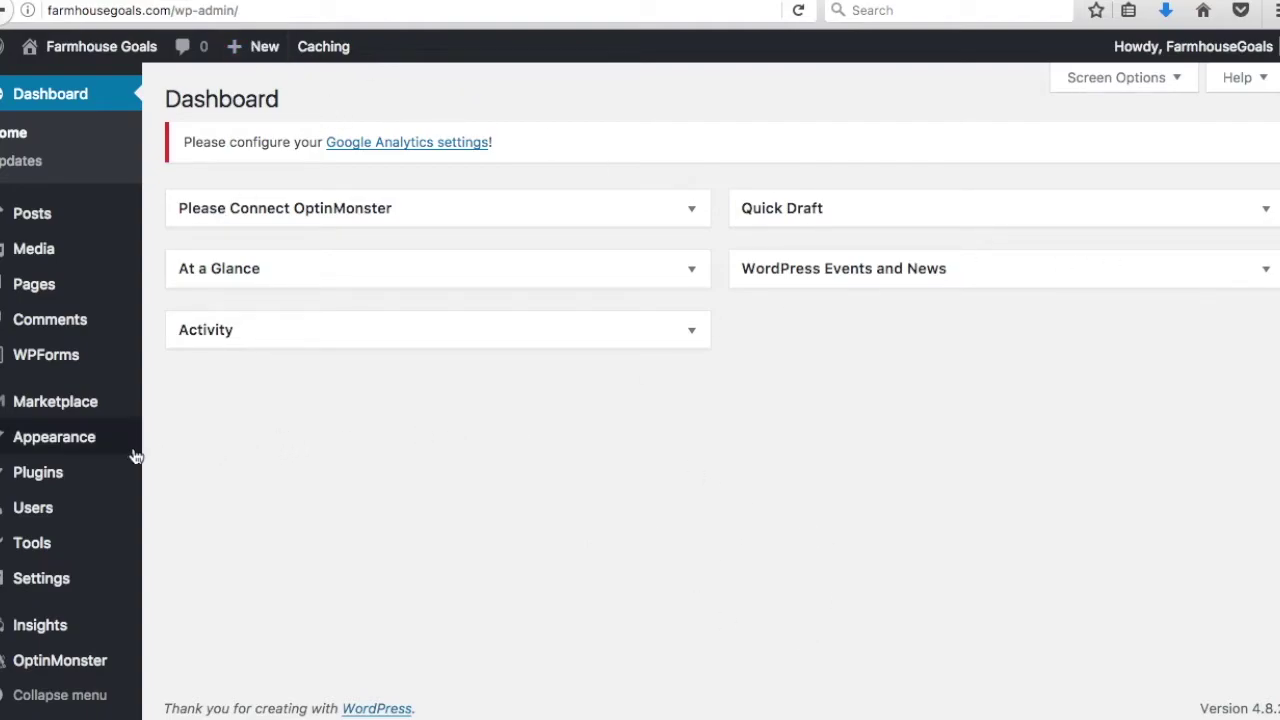
{"action": "mouse_move", "coordinate": [114, 449]}
{"action": "left_click", "coordinate": [173, 449]}
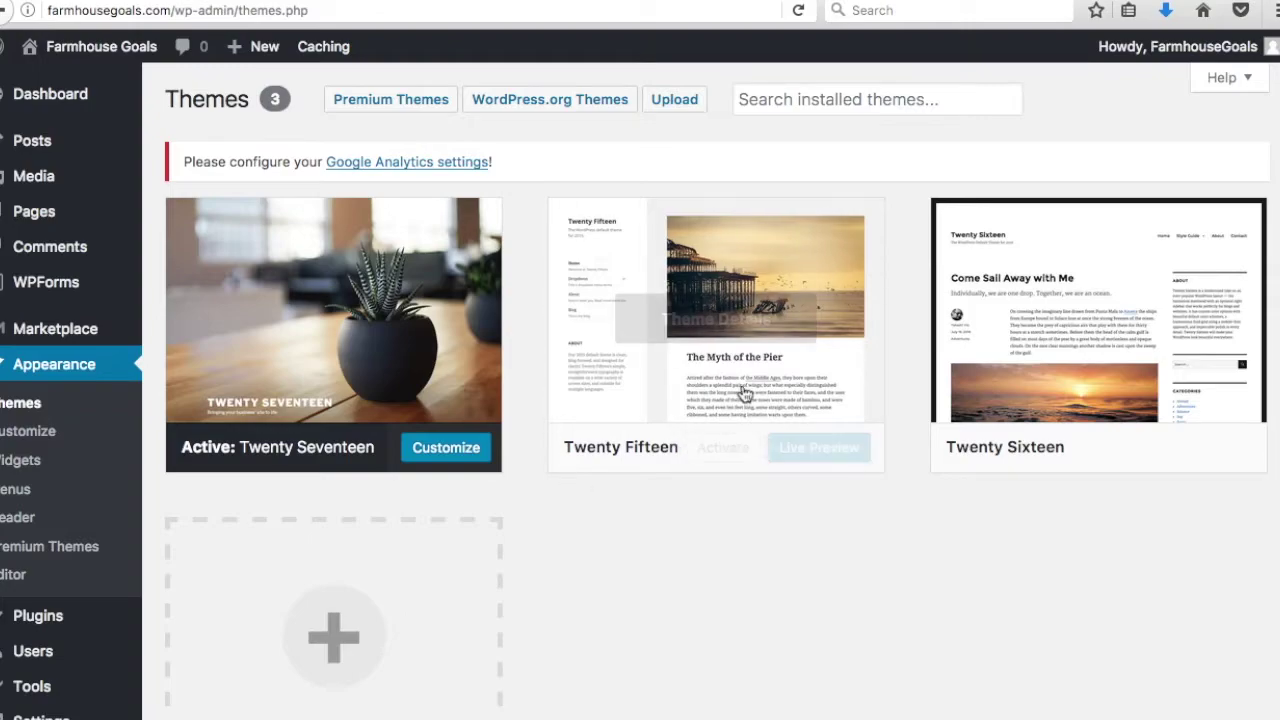
{"action": "mouse_move", "coordinate": [977, 329]}
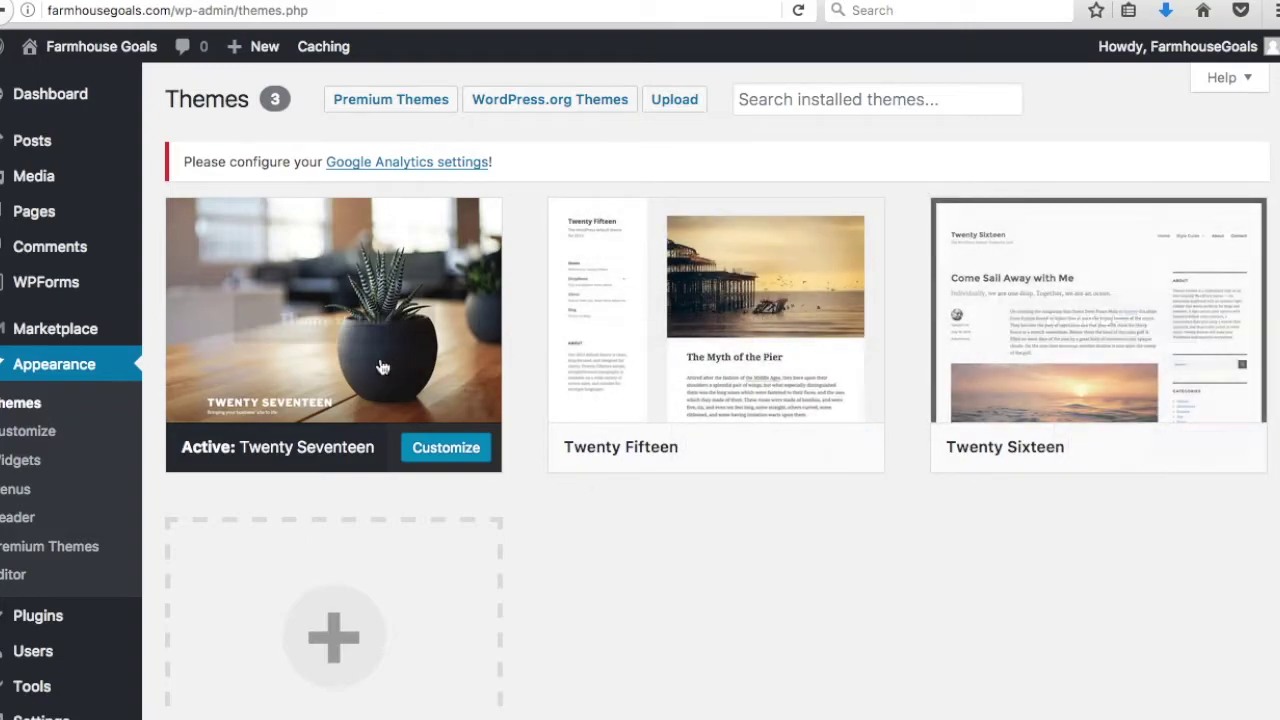
{"action": "mouse_move", "coordinate": [381, 368]}
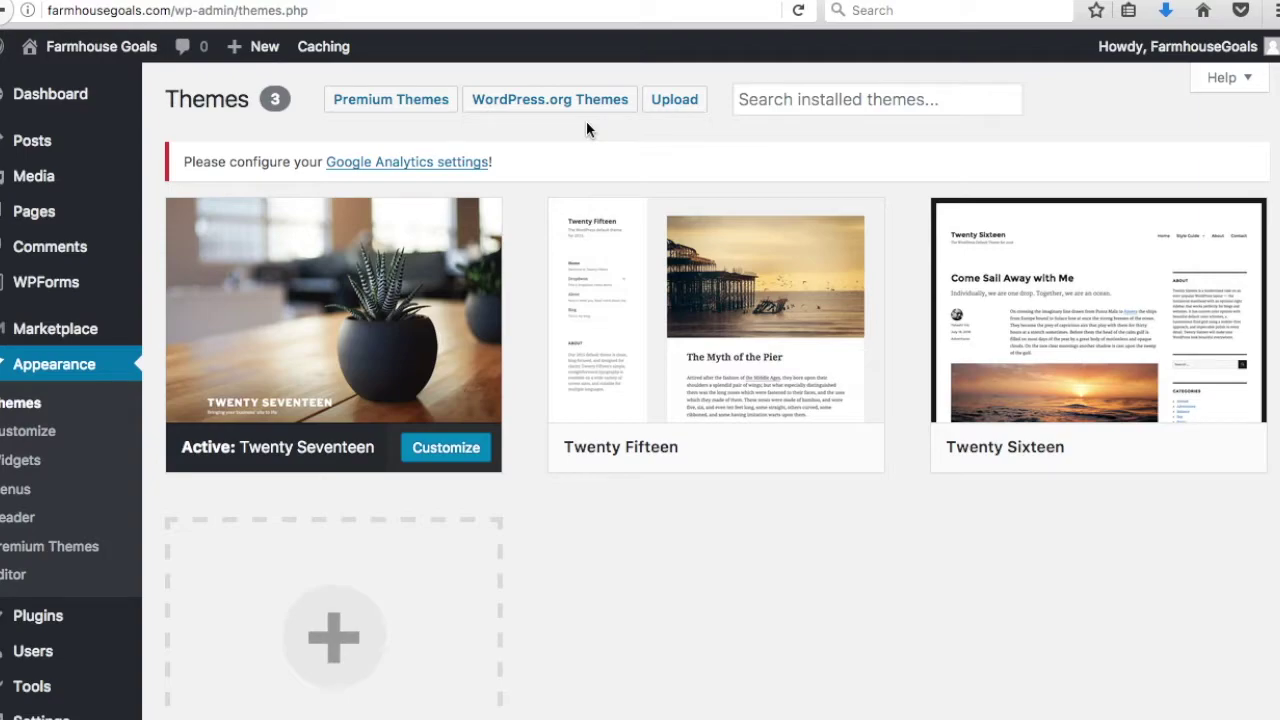
Open the upload form for adding a theme from a ZIP file.
{"action": "left_click", "coordinate": [628, 100]}
{"action": "left_click", "coordinate": [688, 105]}
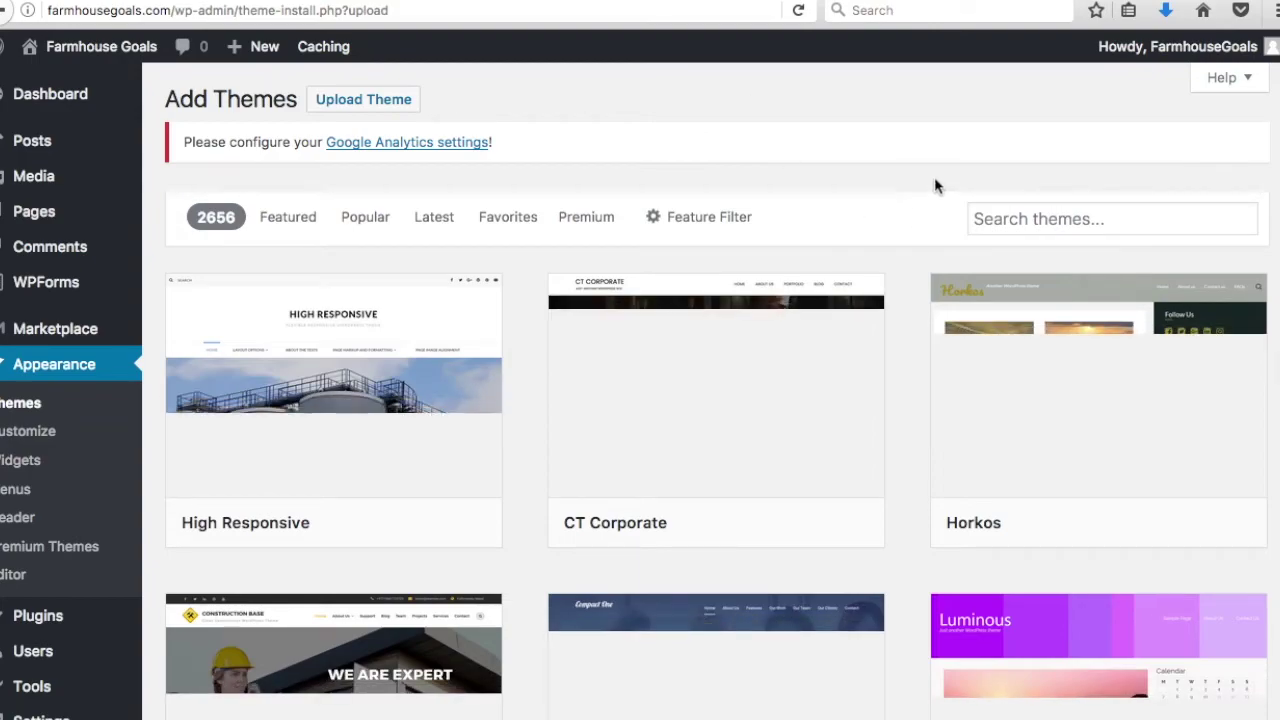
{"action": "mouse_move", "coordinate": [1108, 407]}
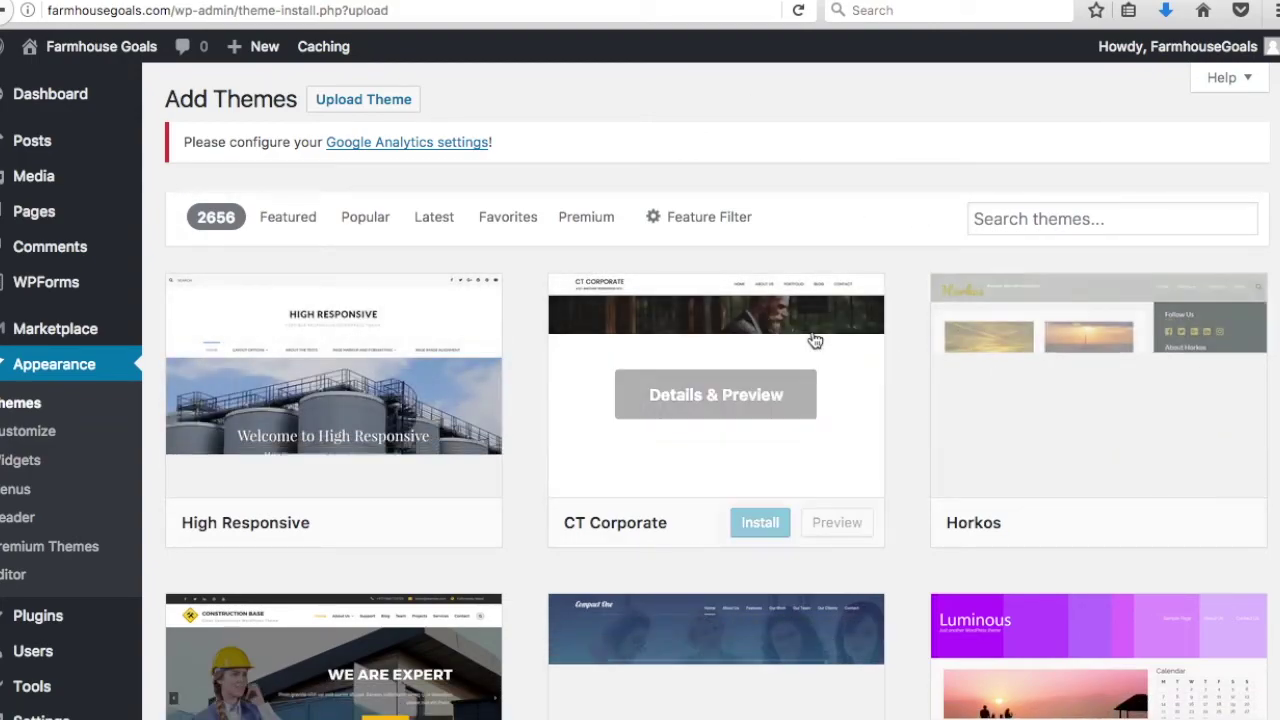
{"action": "left_click", "coordinate": [337, 106]}
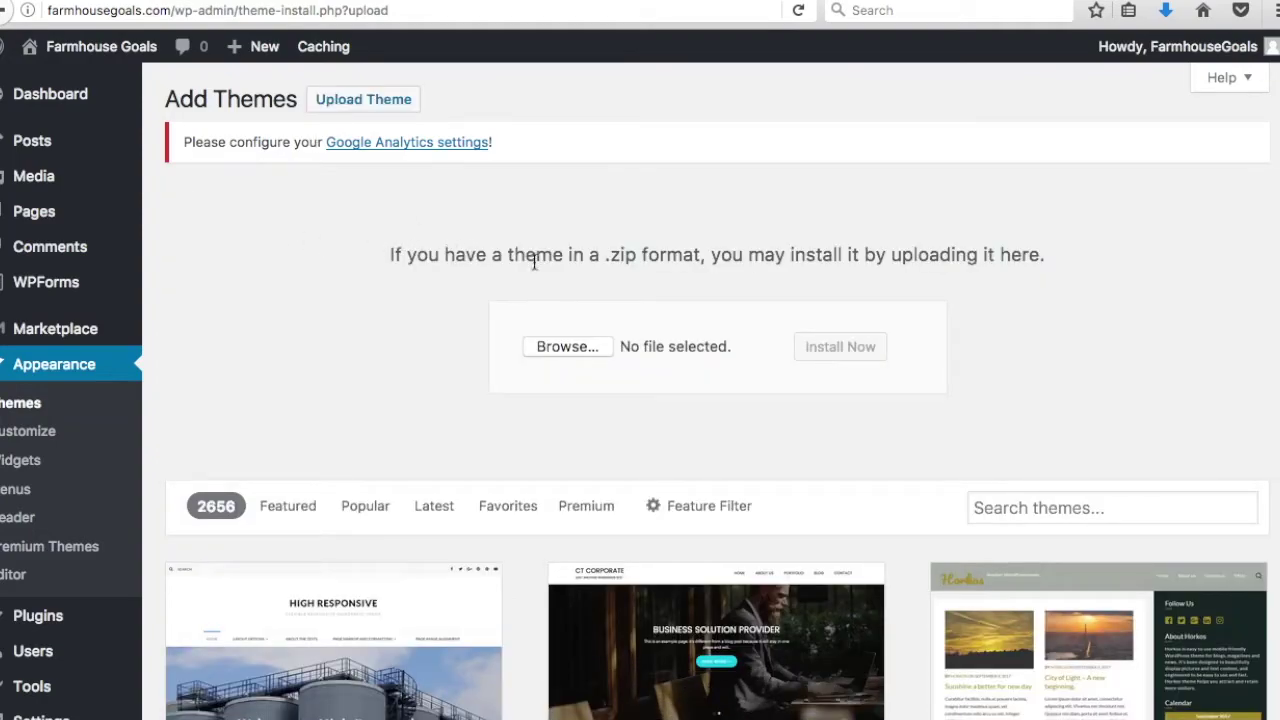
Choose kingdom.zip for upload from the Theme Zipped folder of Kingdom - Amazon Affiliates Theme 3.3.2.
{"action": "left_click", "coordinate": [558, 350]}
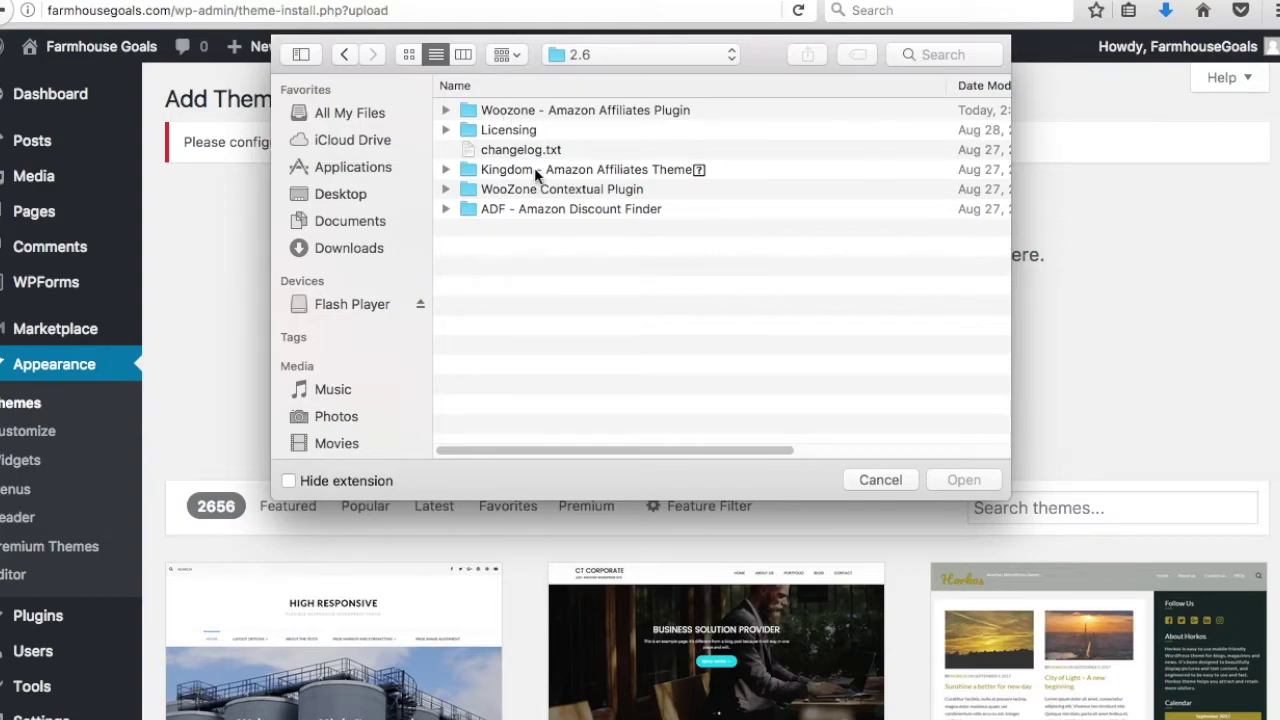
{"action": "left_click", "coordinate": [445, 170]}
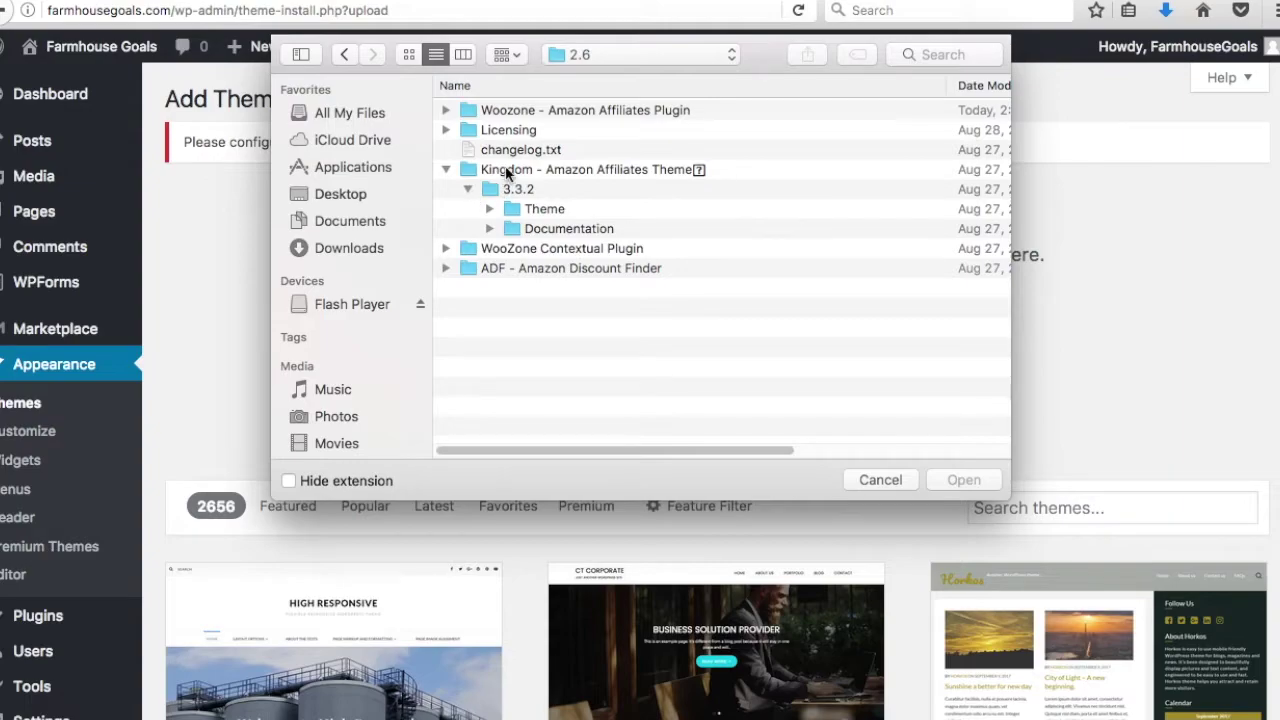
{"action": "left_click", "coordinate": [489, 208]}
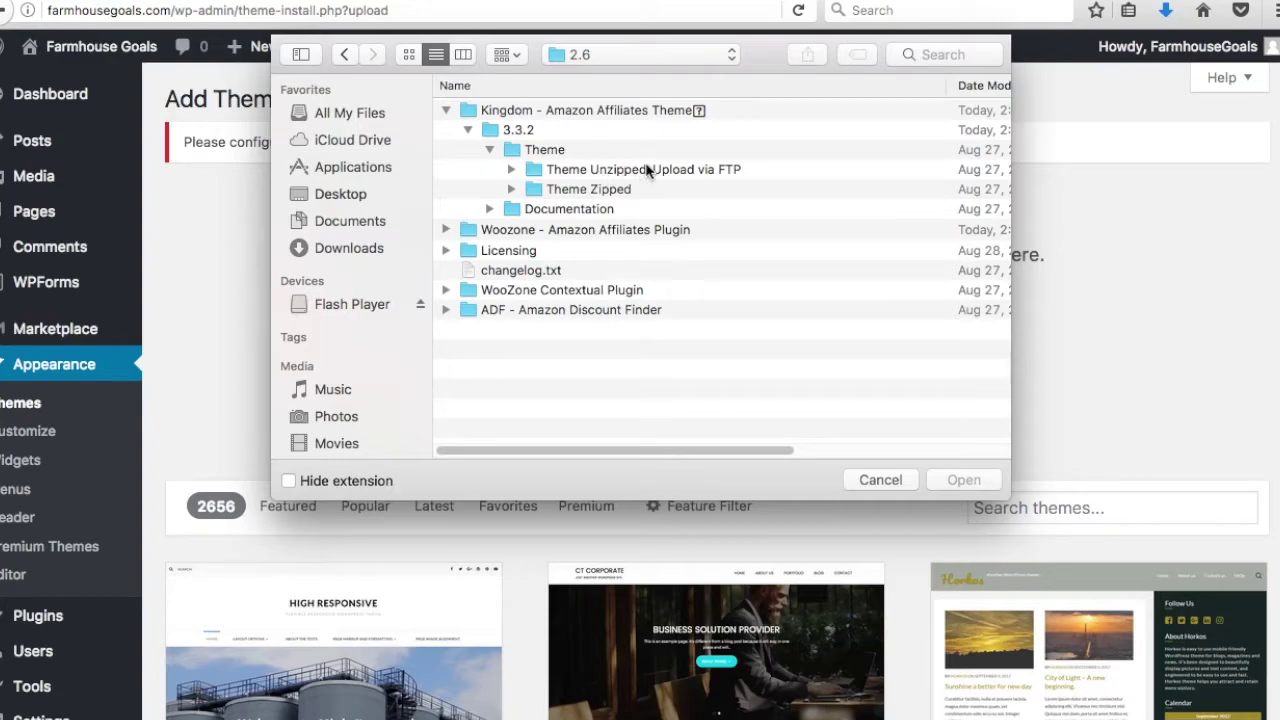
{"action": "left_click", "coordinate": [511, 189]}
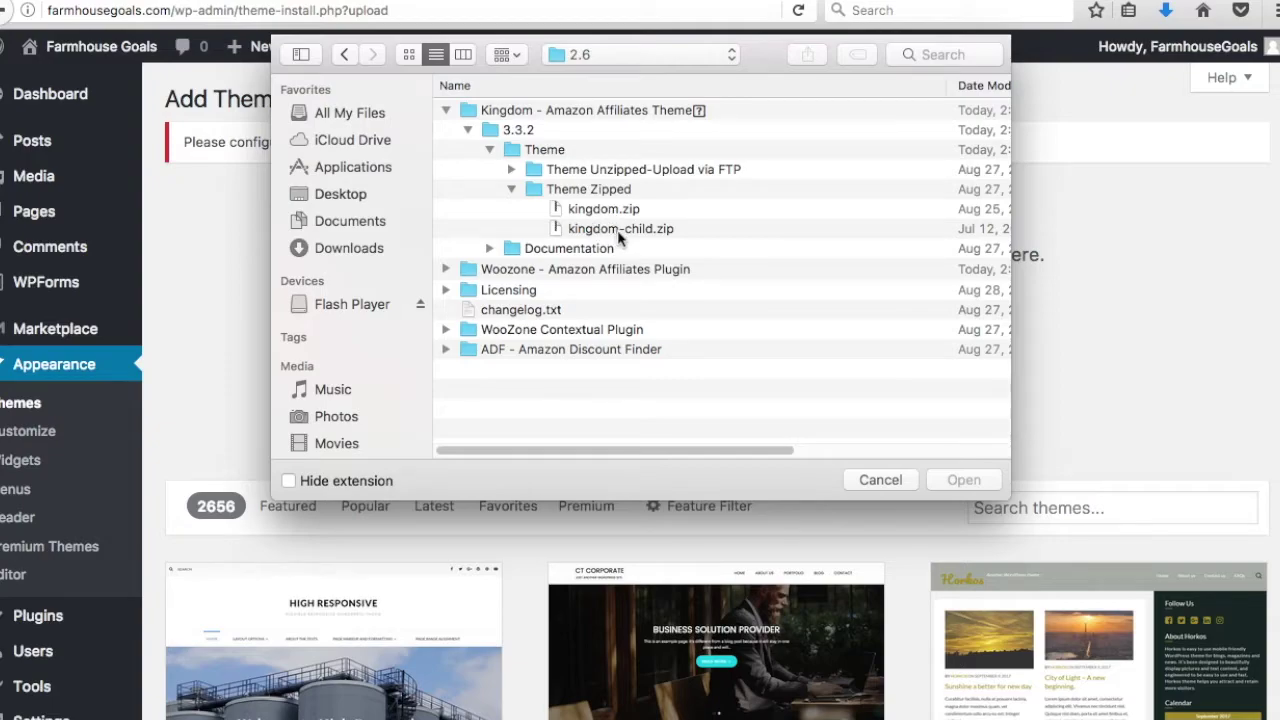
{"action": "double_click", "coordinate": [617, 209]}
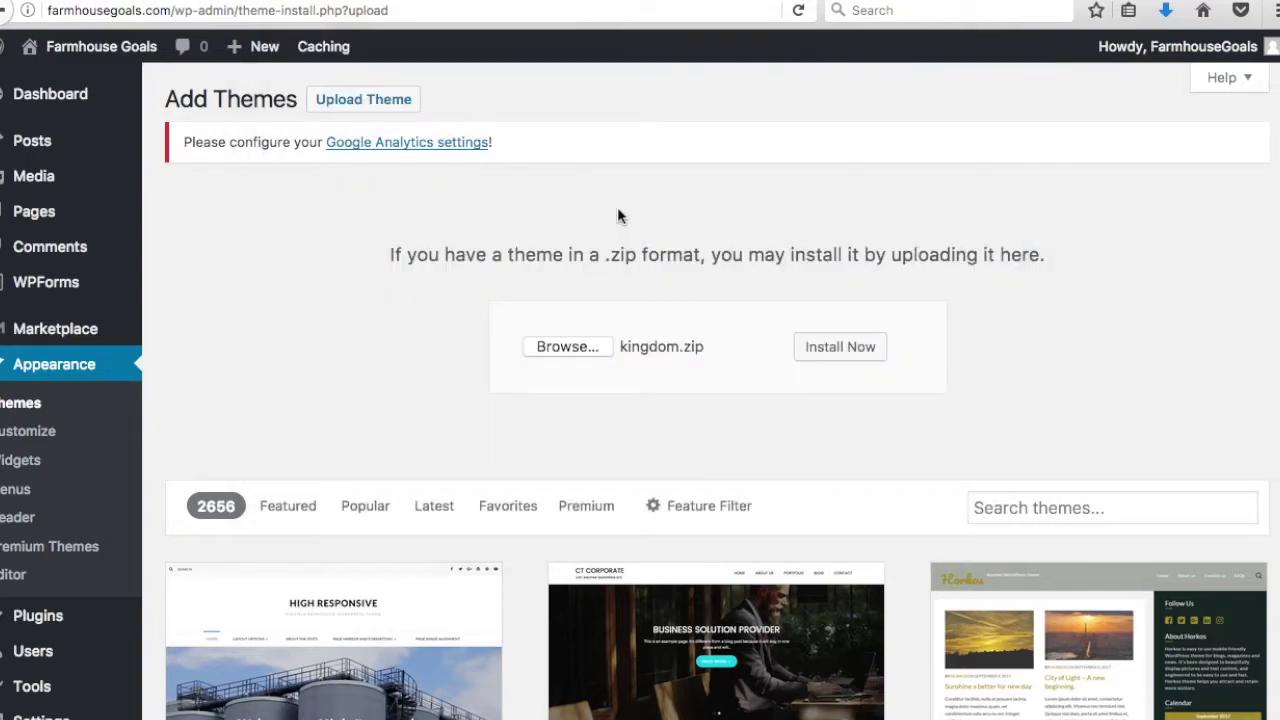
Install the Kingdom theme from the chosen ZIP file and activate it.
{"action": "left_click", "coordinate": [856, 361]}
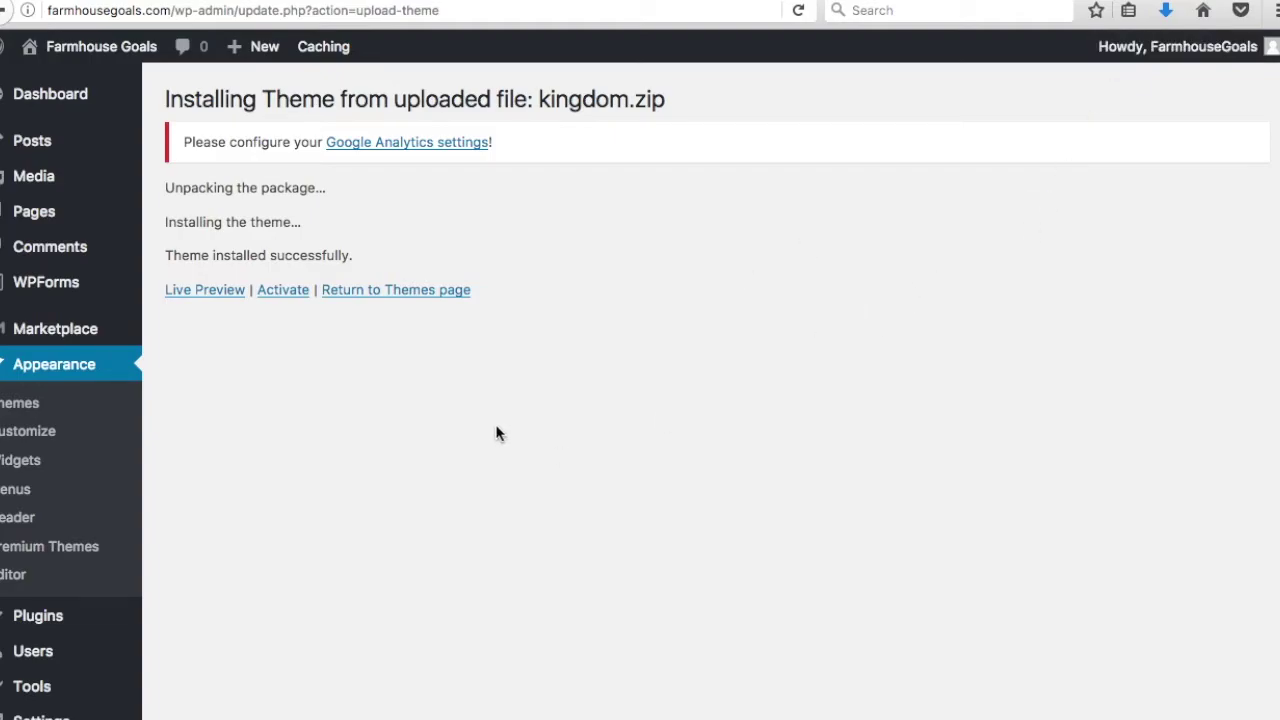
{"action": "left_click", "coordinate": [284, 290]}
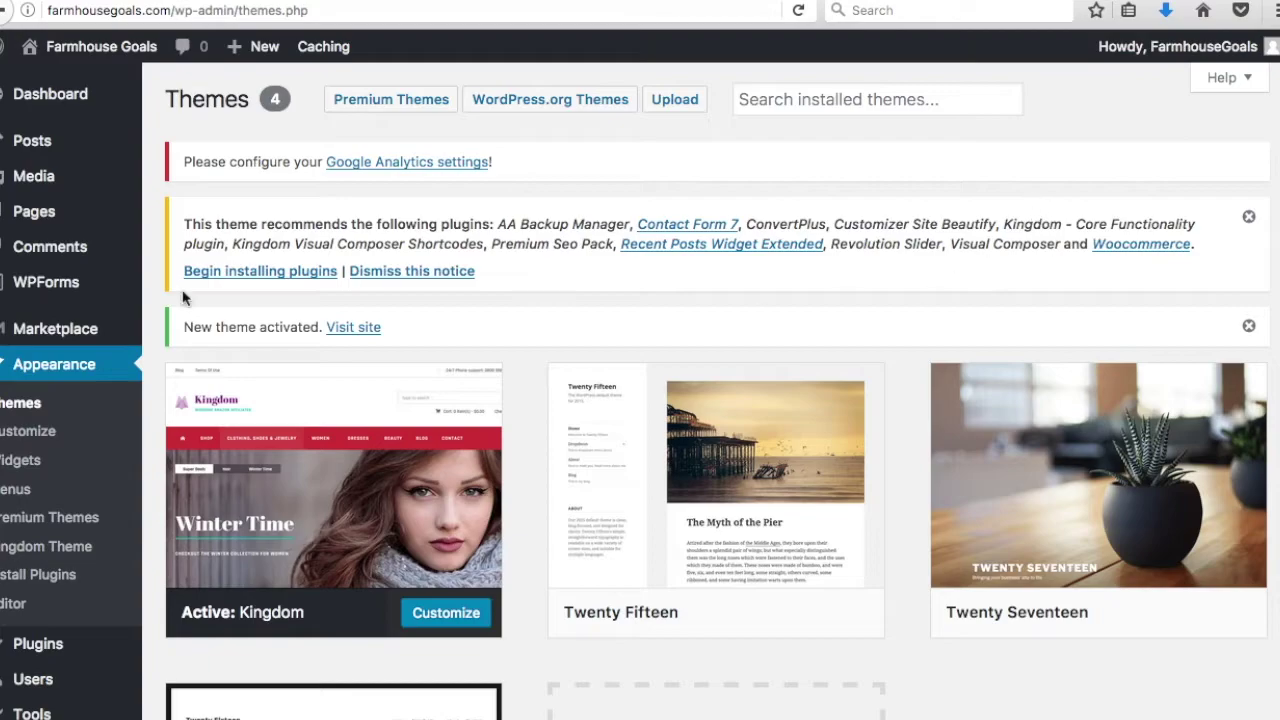
{"action": "mouse_move", "coordinate": [130, 282]}
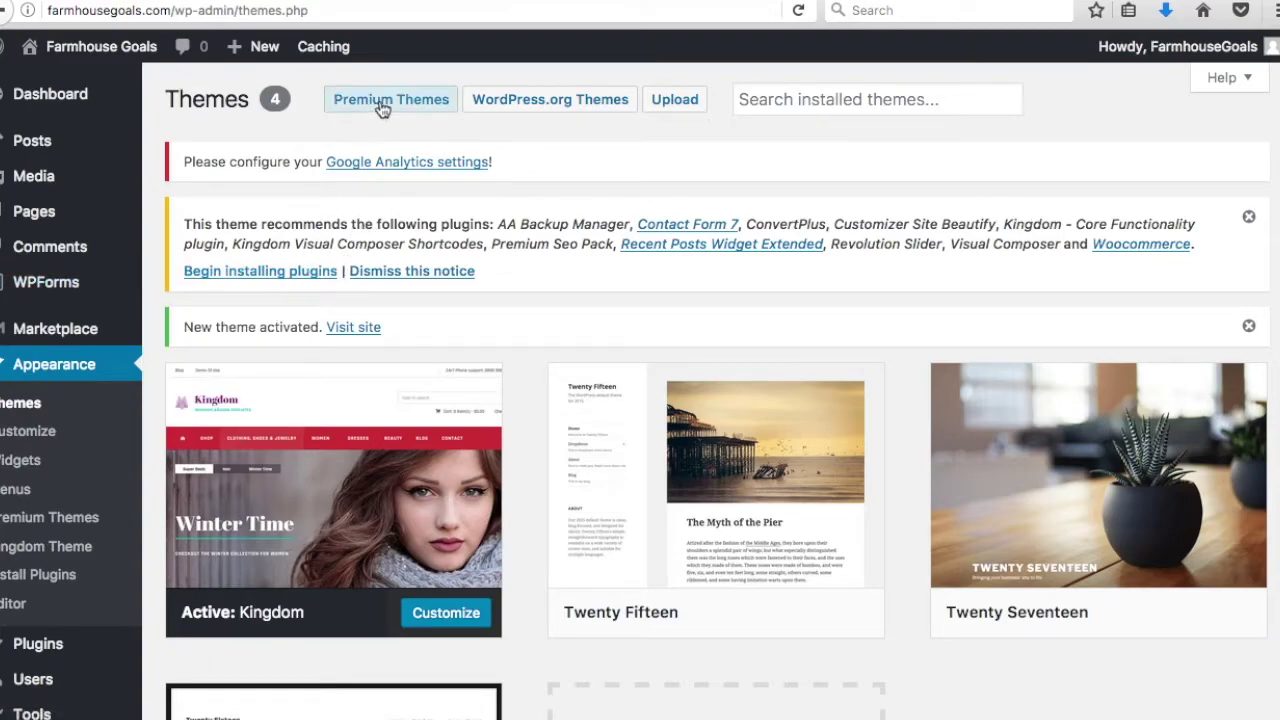
Upload kingdom-child.zip from the Theme Zipped folder as a new theme and install it.
{"action": "left_click", "coordinate": [670, 105]}
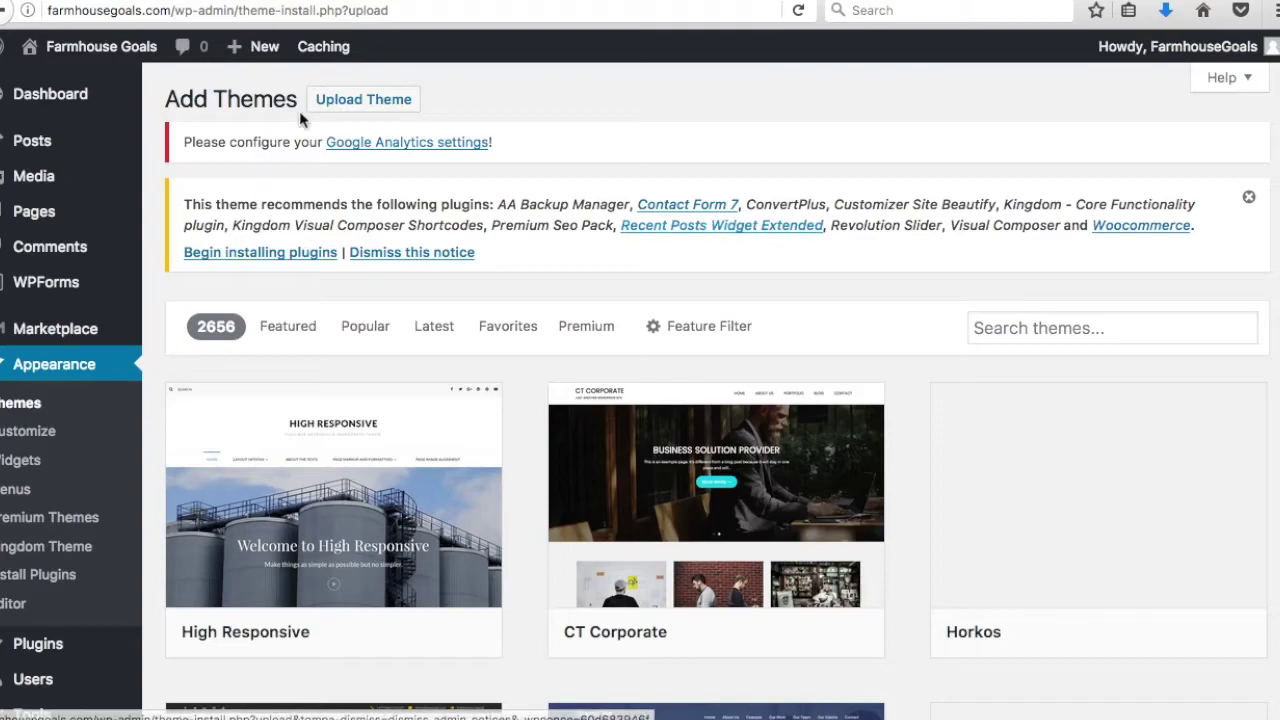
{"action": "left_click", "coordinate": [357, 100]}
{"action": "left_click", "coordinate": [586, 462]}
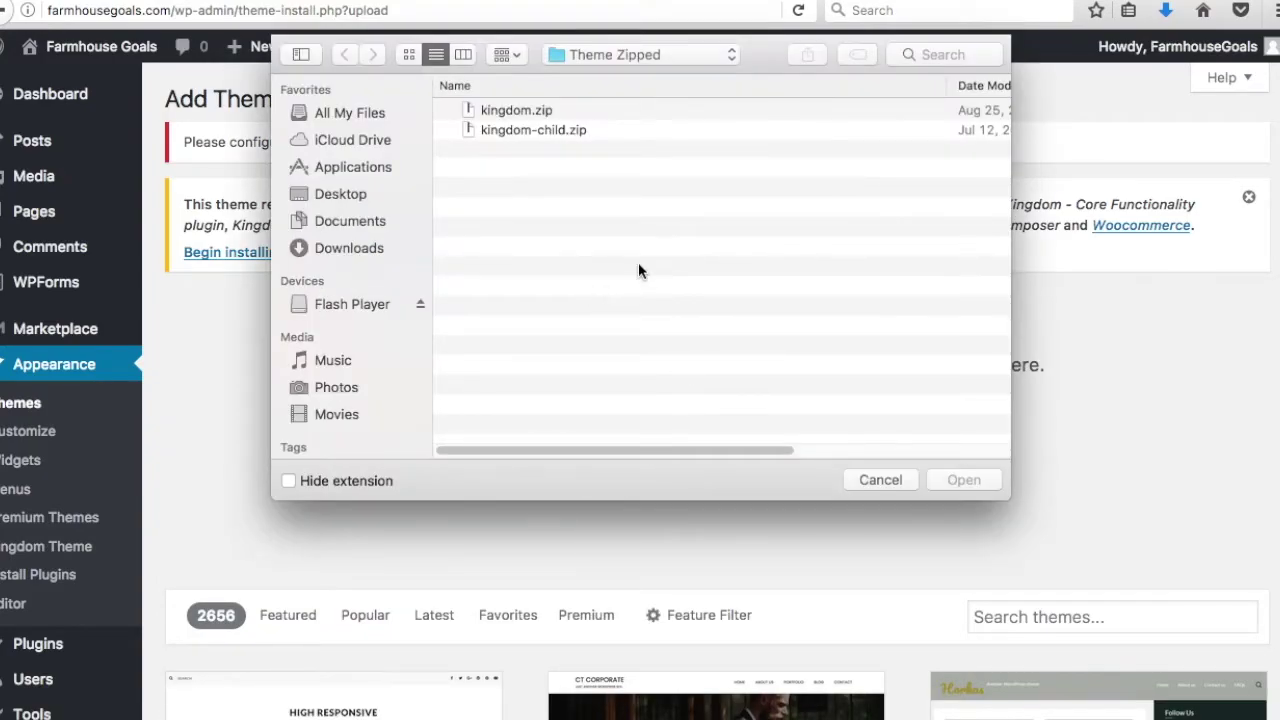
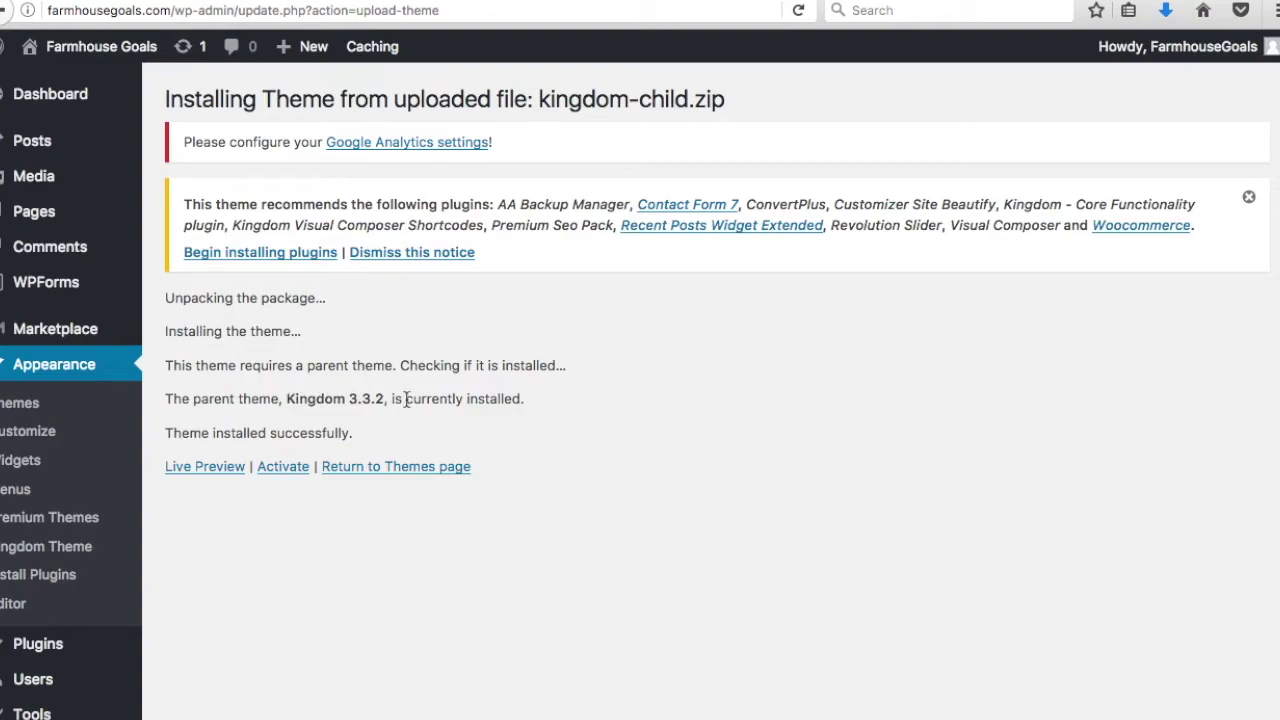
Check the parent theme and file name in the installation report, and activate the Kingdom child theme.
{"action": "left_click_drag", "start_coordinate": [287, 398], "coordinate": [393, 400]}
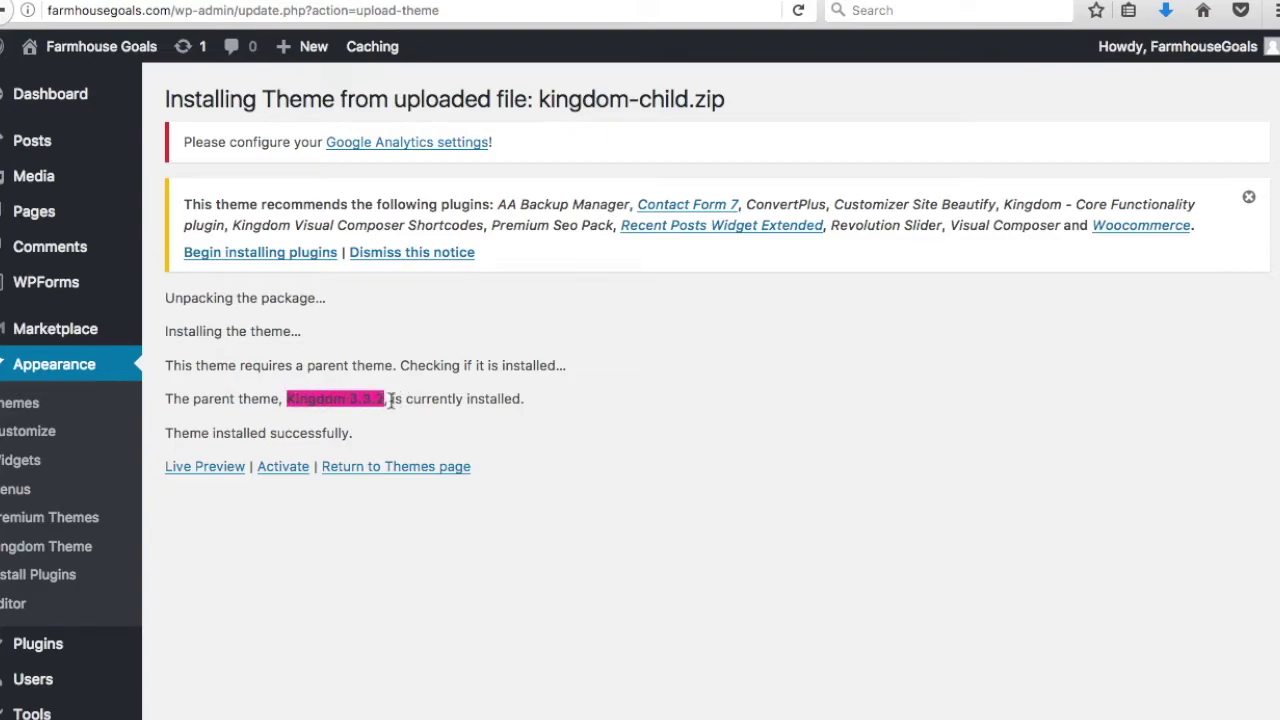
{"action": "left_click", "coordinate": [393, 400]}
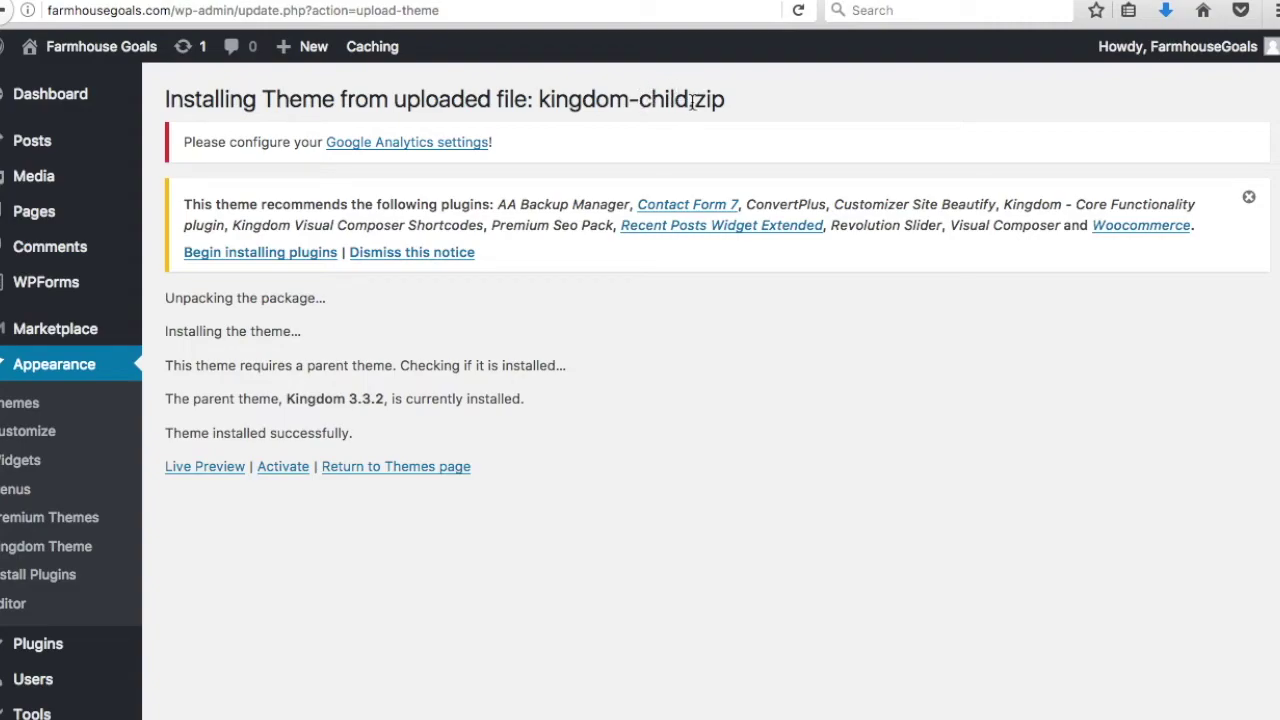
{"action": "left_click_drag", "start_coordinate": [743, 100], "coordinate": [536, 99]}
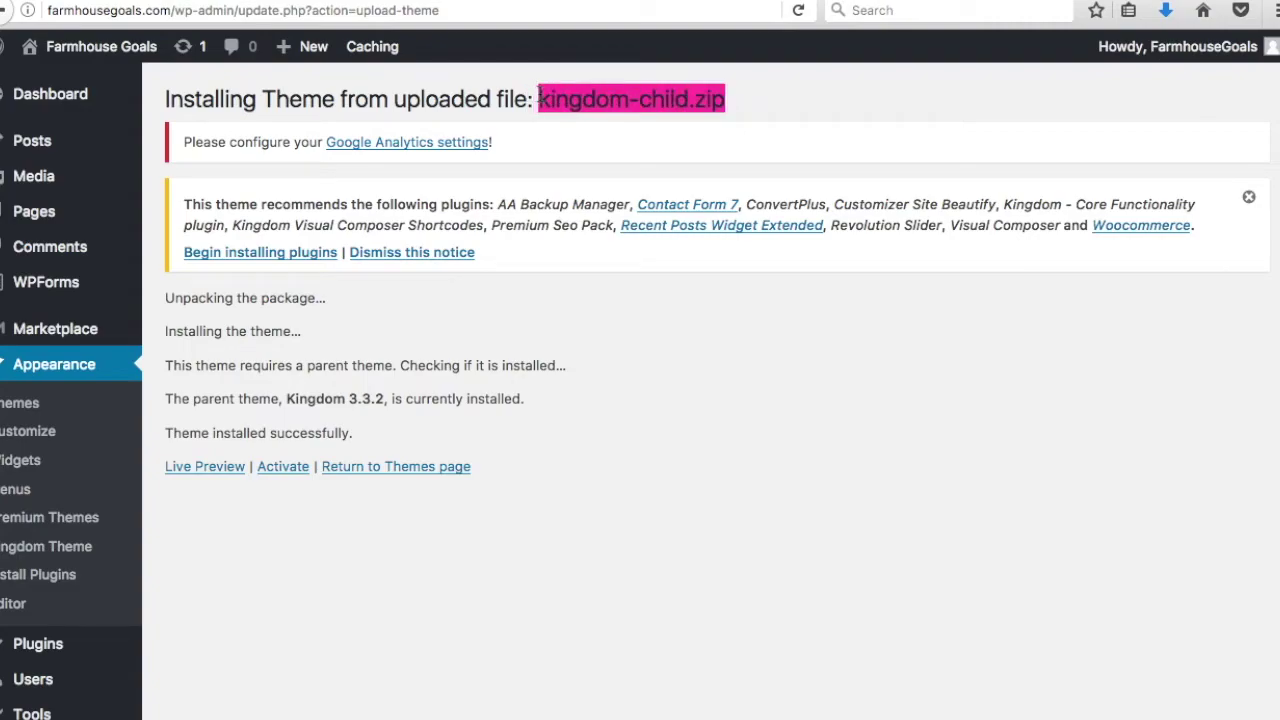
{"action": "left_click", "coordinate": [560, 95]}
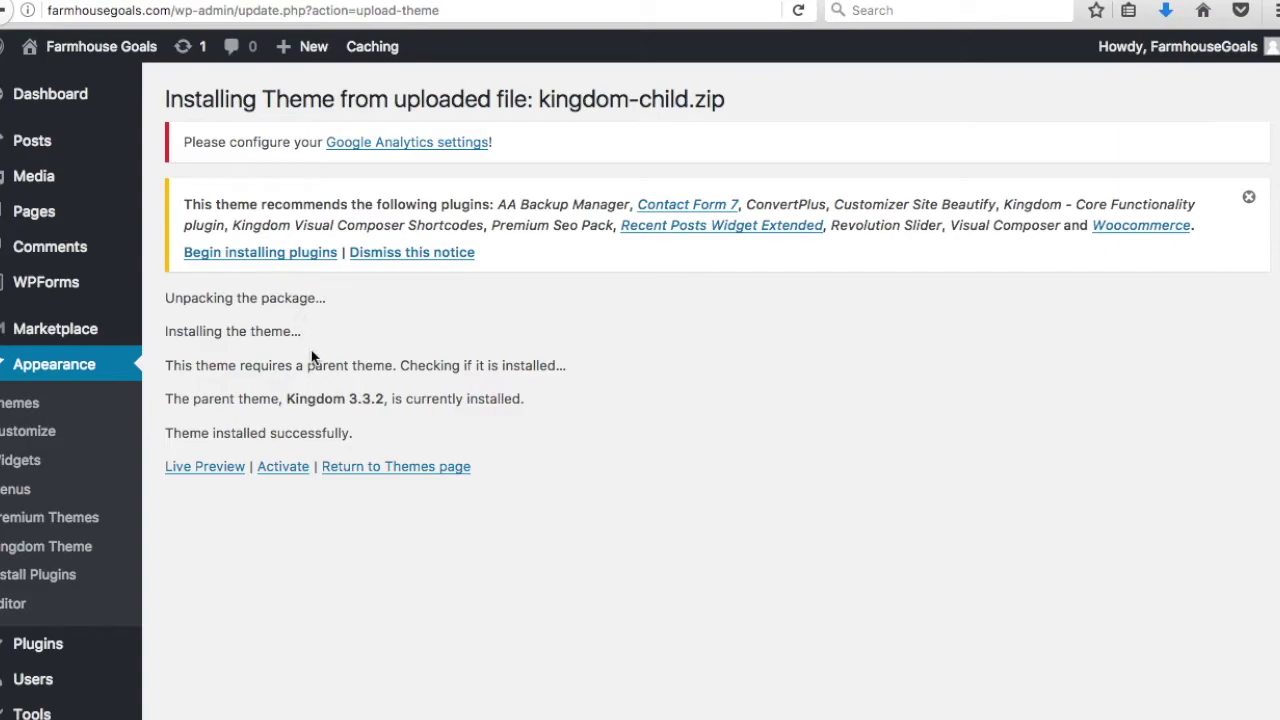
{"action": "left_click", "coordinate": [294, 471]}
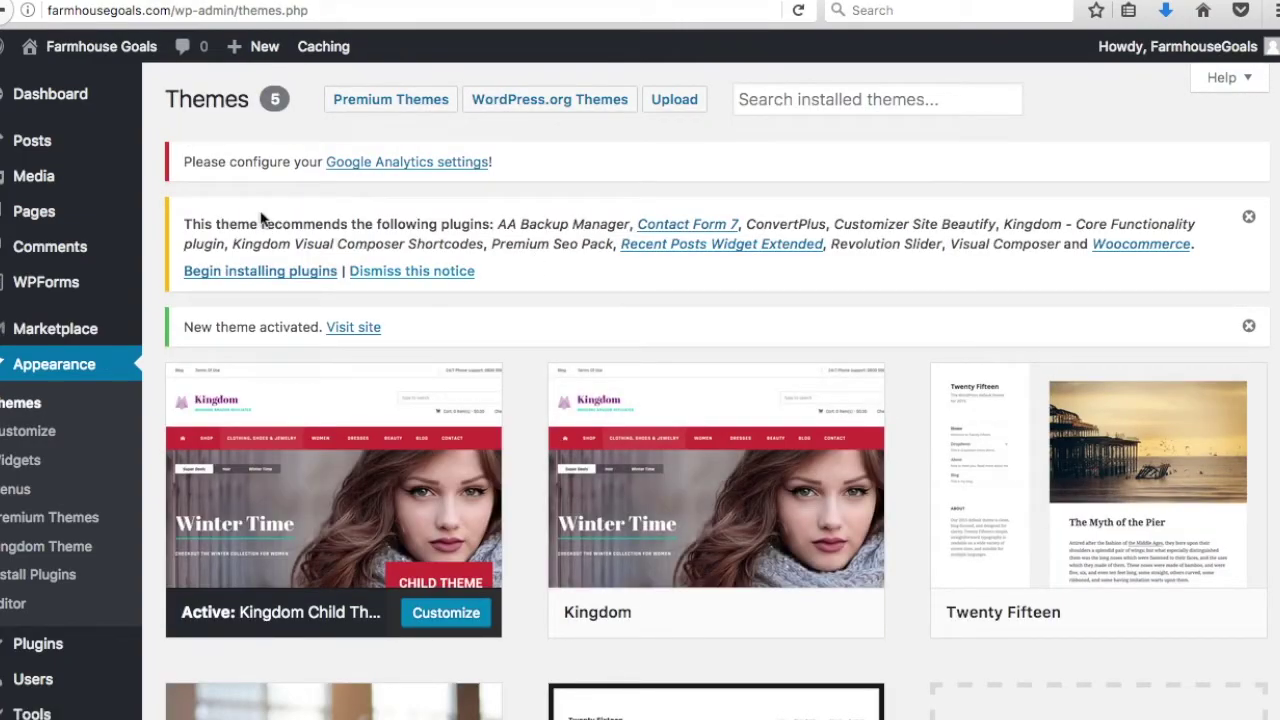
{"action": "mouse_move", "coordinate": [366, 460]}
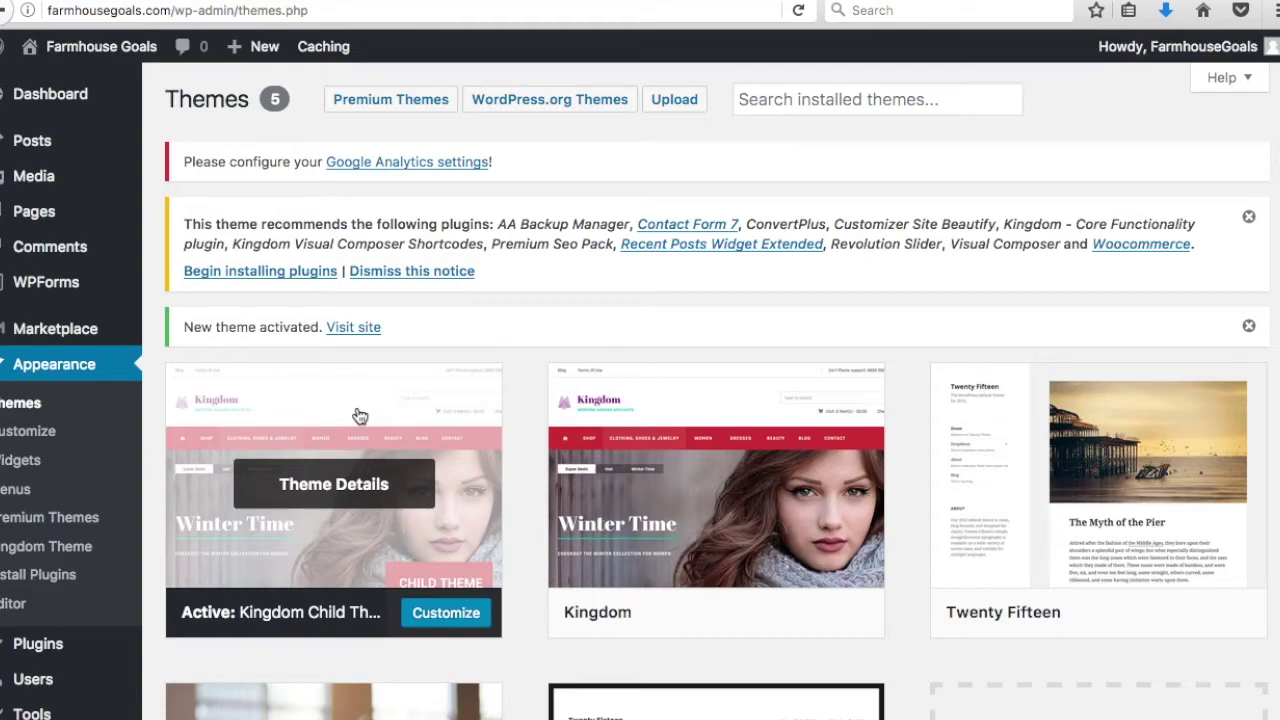
{"action": "mouse_move", "coordinate": [571, 437]}
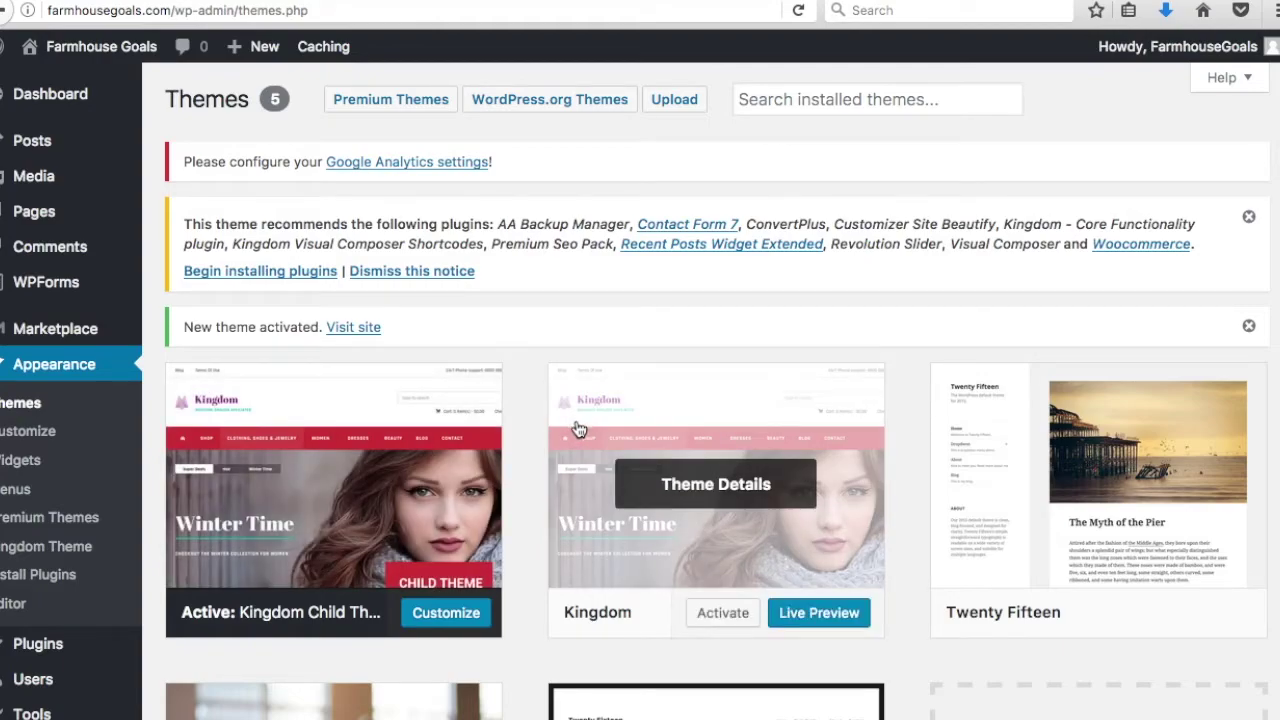
{"action": "mouse_move", "coordinate": [340, 425]}
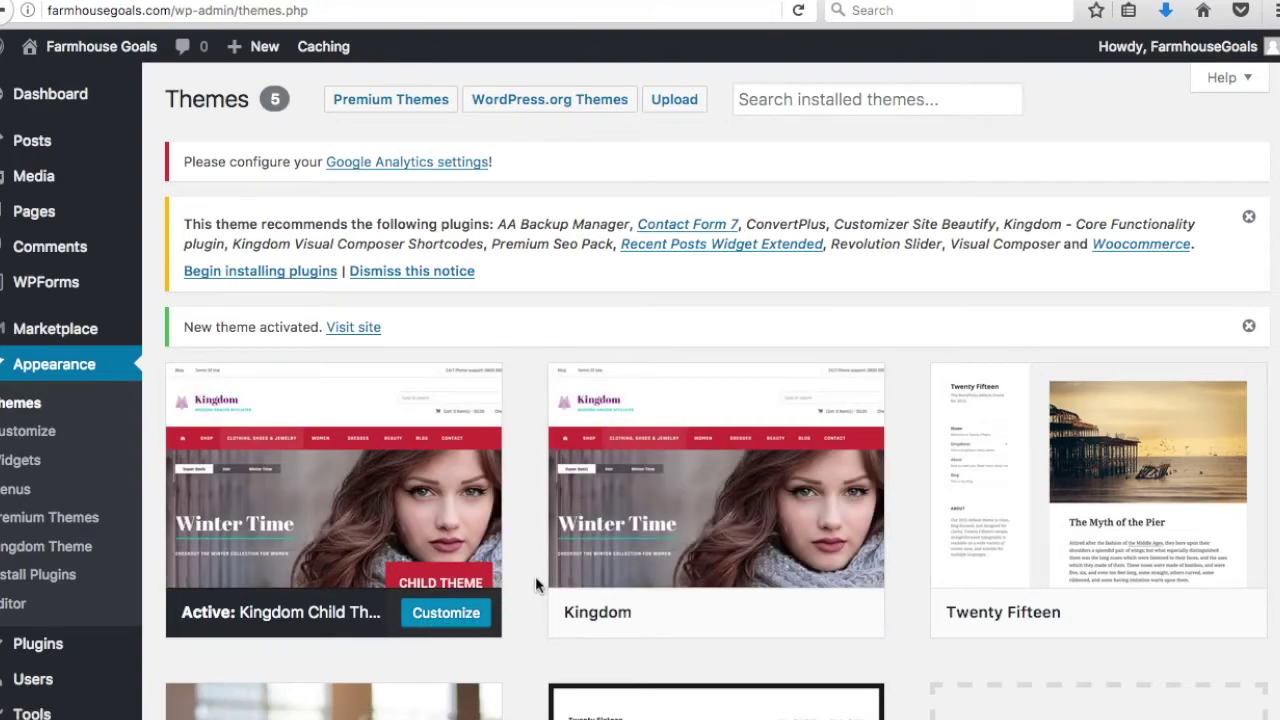
{"action": "mouse_move", "coordinate": [646, 550]}
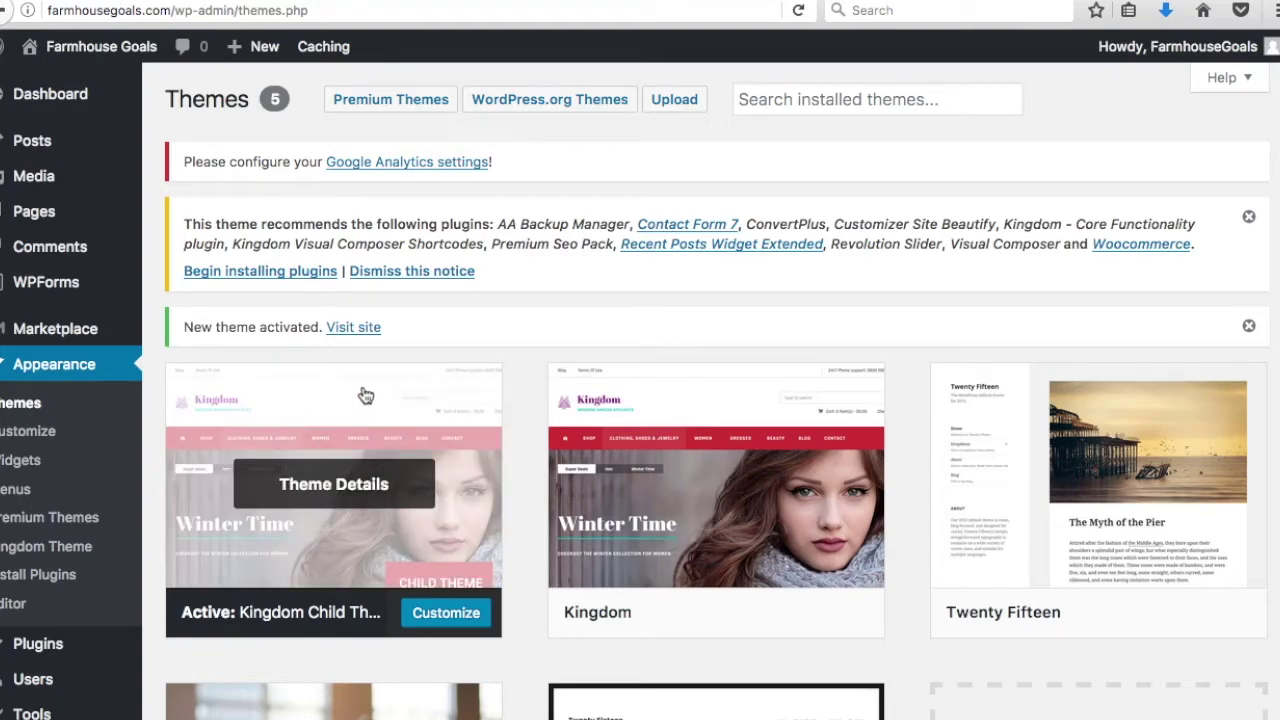
Open the list of installed plugins and dismiss the theme's recommended-plugins notice.
{"action": "mouse_move", "coordinate": [740, 423]}
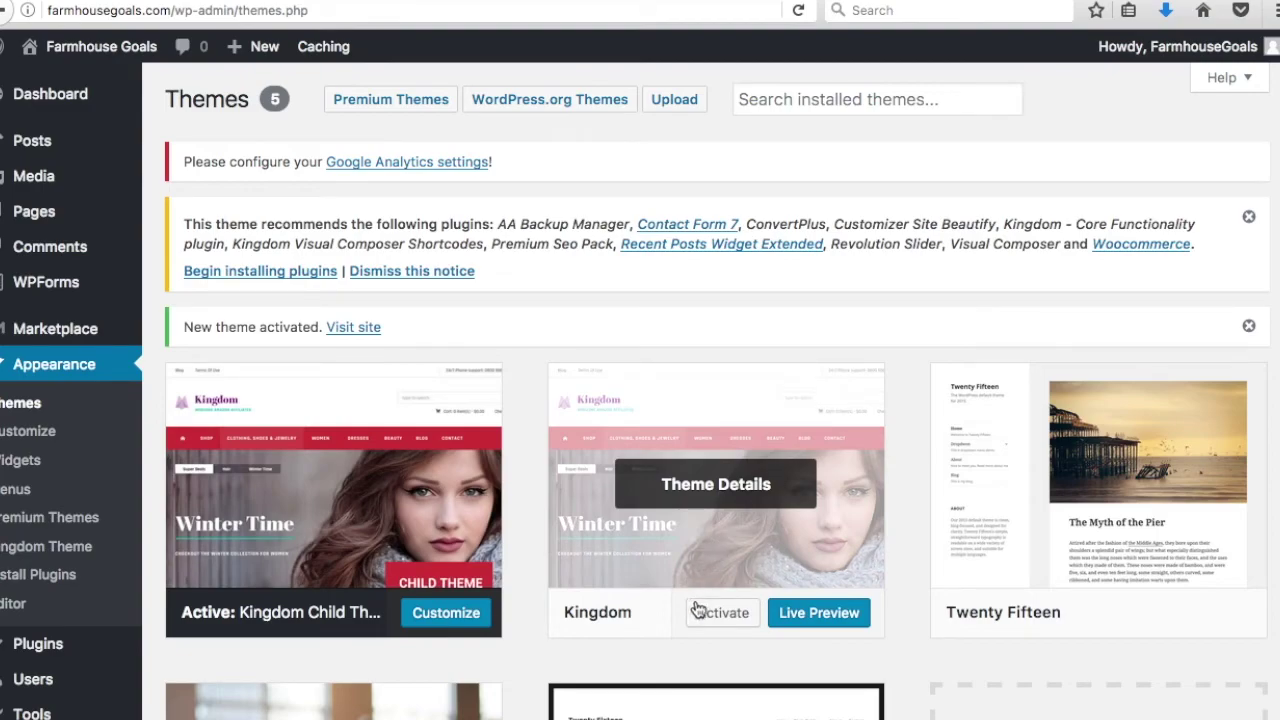
{"action": "mouse_move", "coordinate": [412, 498]}
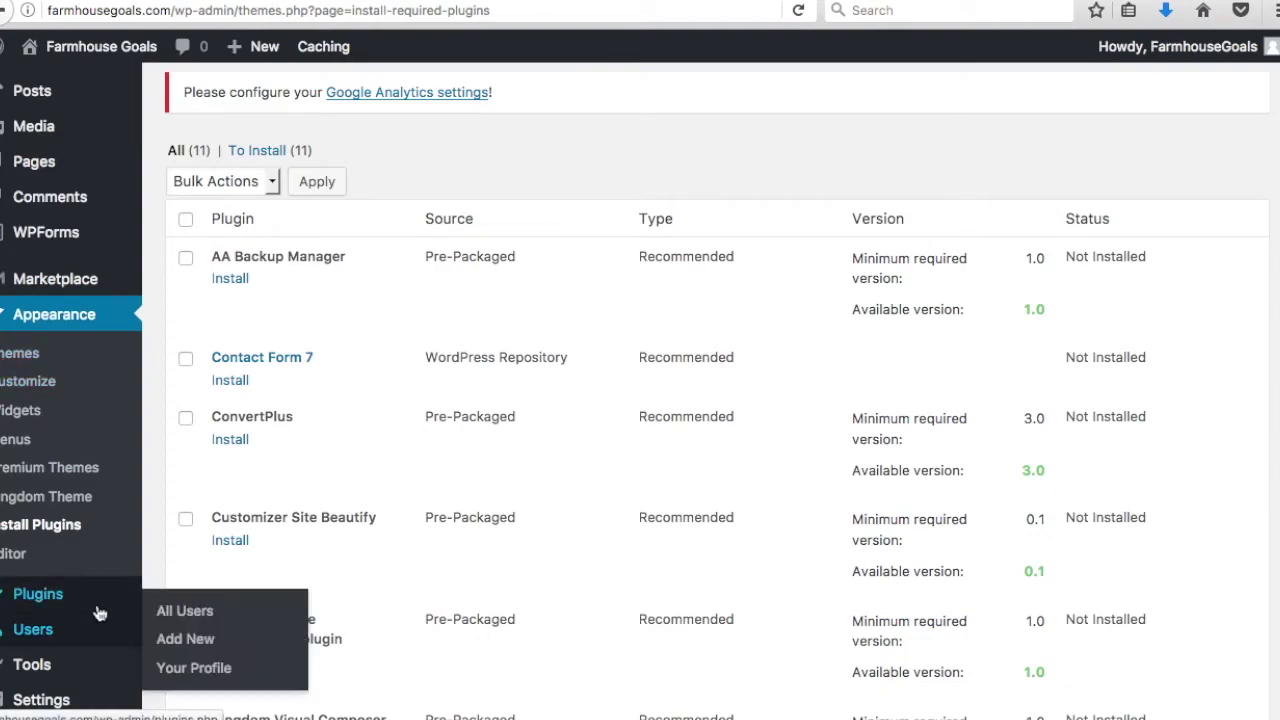
{"action": "mouse_move", "coordinate": [177, 603]}
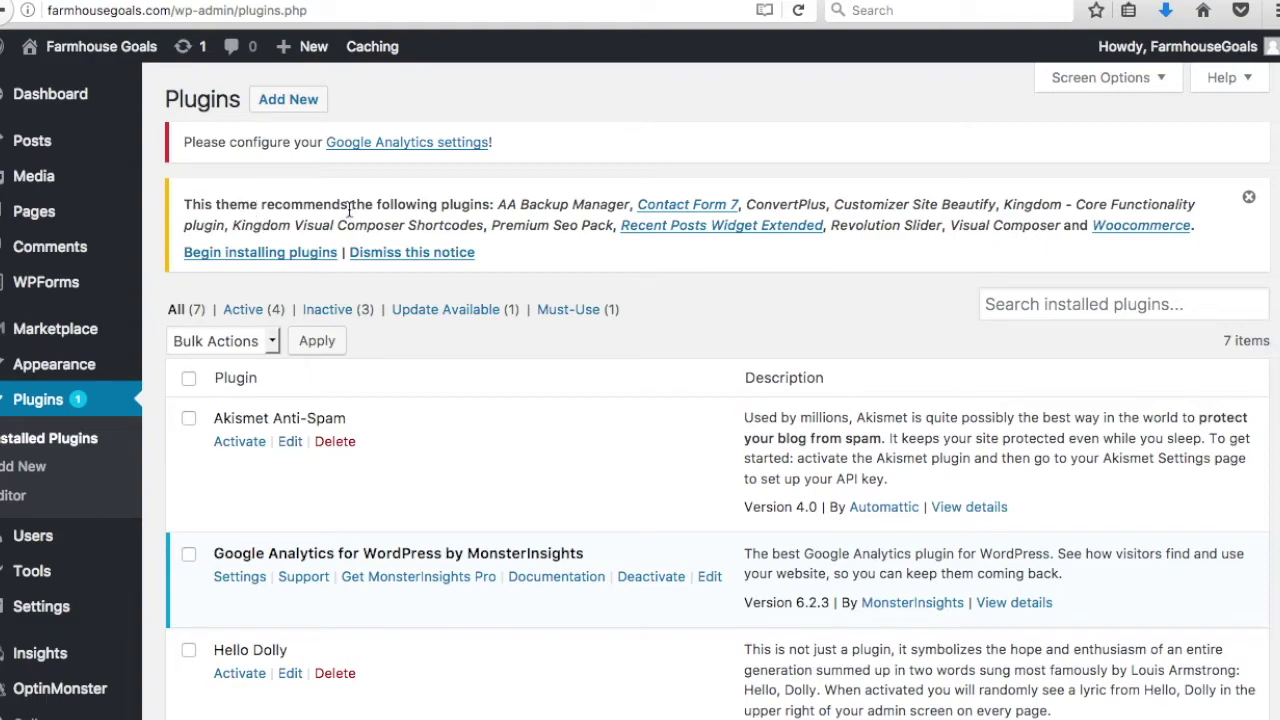
{"action": "left_click_drag", "start_coordinate": [316, 204], "coordinate": [455, 204]}
{"action": "left_click", "coordinate": [447, 204]}
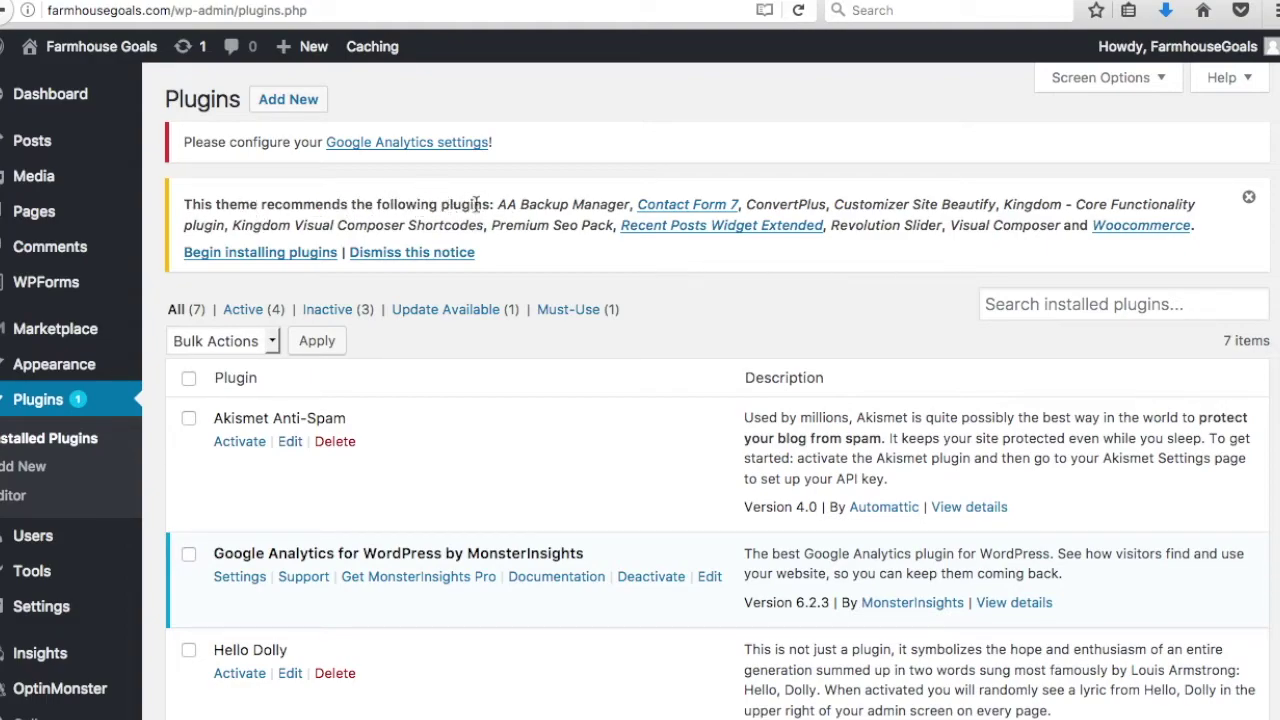
{"action": "left_click", "coordinate": [392, 253]}
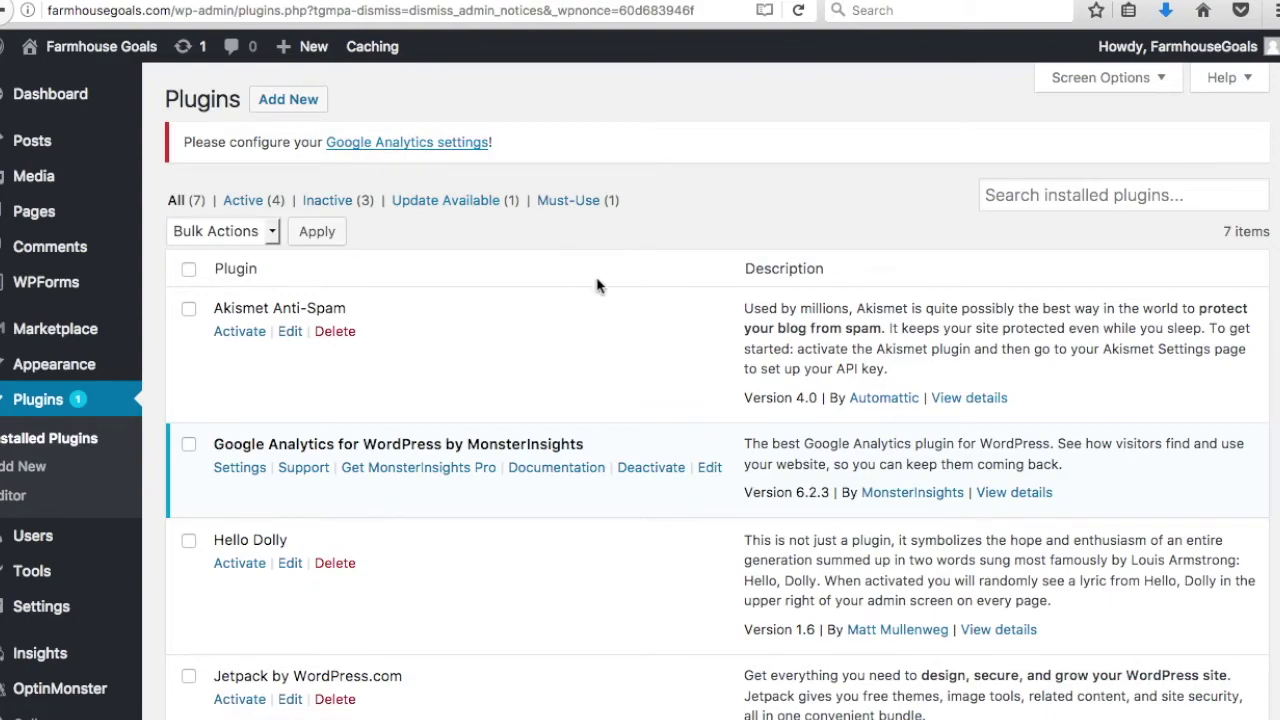
Look through the installed plugins and open the upload form for adding a new plugin from a ZIP file.
{"action": "scroll", "coordinate": [662, 362], "scroll_direction": "down", "scroll_amount": 3}
{"action": "scroll", "coordinate": [662, 362], "scroll_direction": "up", "scroll_amount": 3}
{"action": "left_click", "coordinate": [312, 103]}
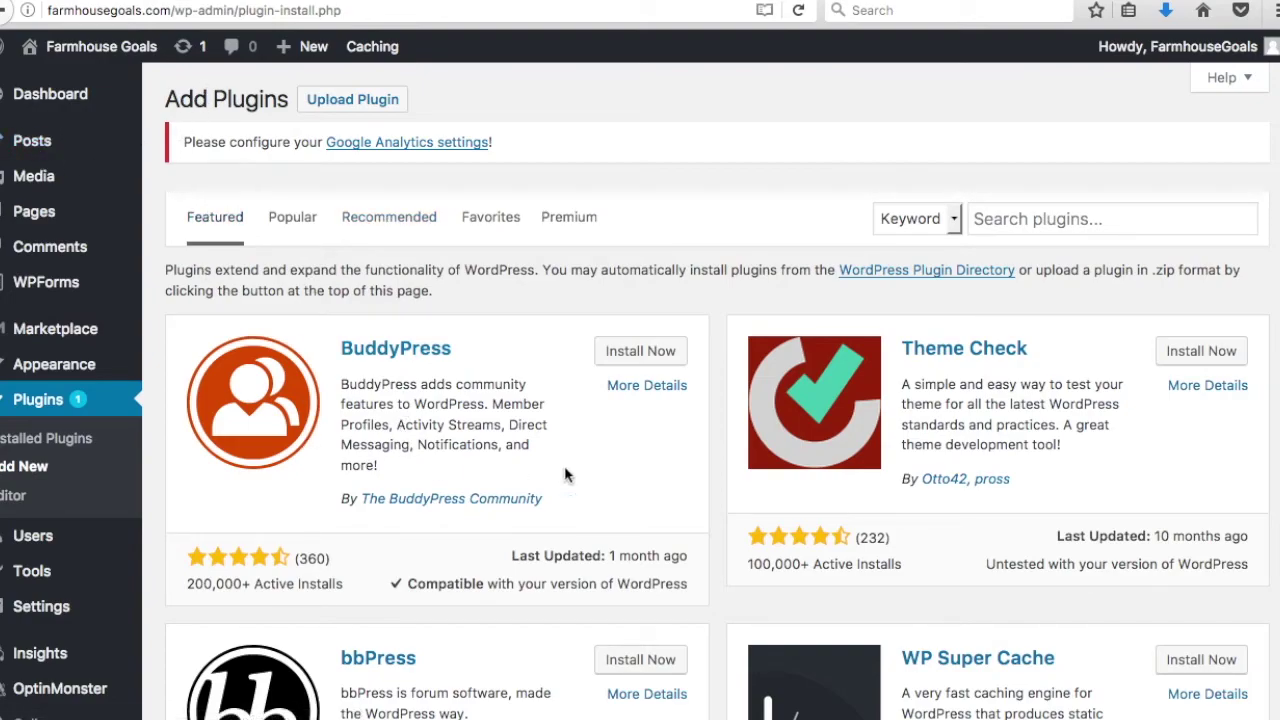
{"action": "scroll", "coordinate": [1003, 378], "scroll_direction": "down", "scroll_amount": 5}
{"action": "scroll", "coordinate": [1029, 386], "scroll_direction": "down", "scroll_amount": 8}
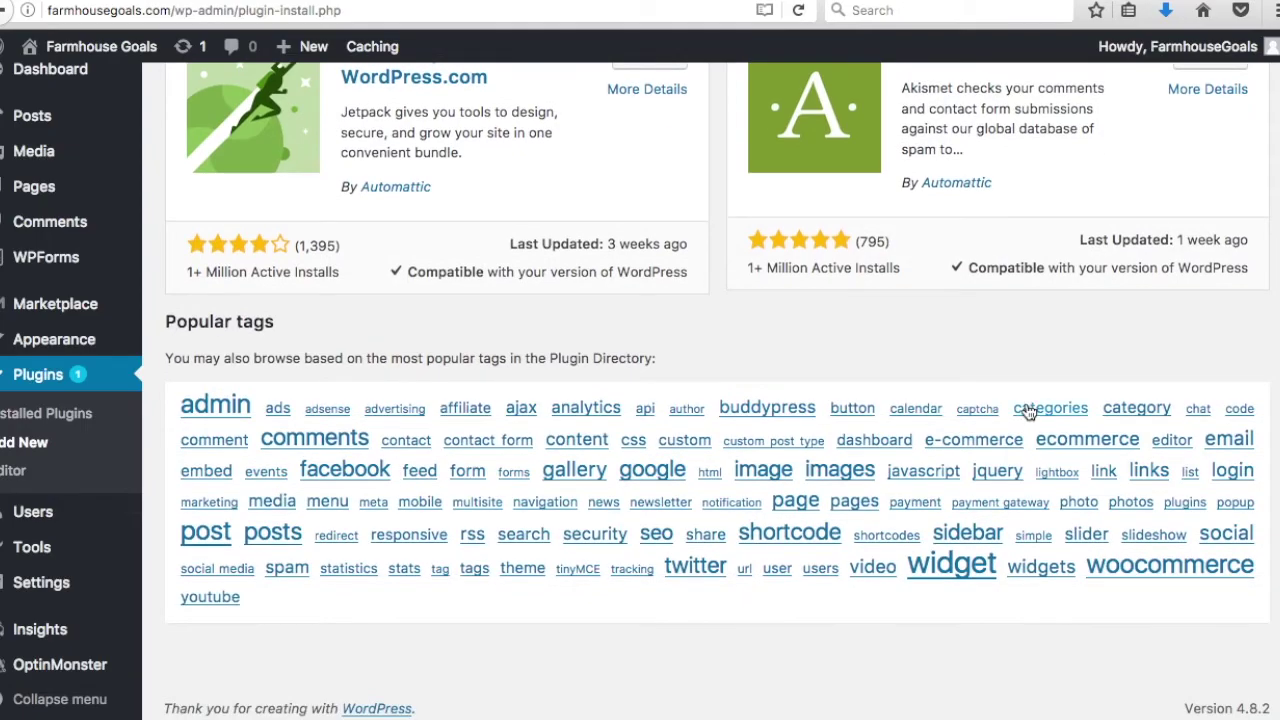
{"action": "scroll", "coordinate": [1029, 411], "scroll_direction": "up", "scroll_amount": 13}
{"action": "left_click", "coordinate": [346, 101]}
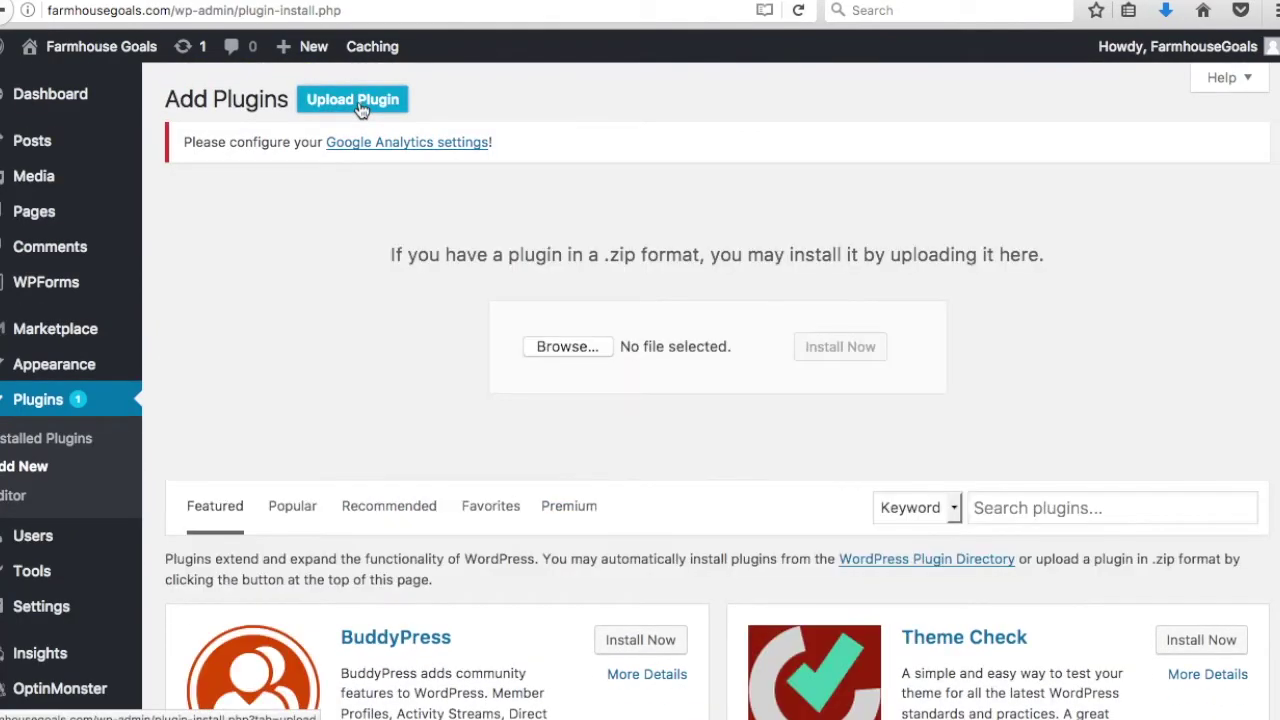
Upload woozone.zip from the Plugin folder of Woozone - Amazon Affiliates Plugin 9.0.6.1, then install and activate it.
{"action": "left_click", "coordinate": [547, 346]}
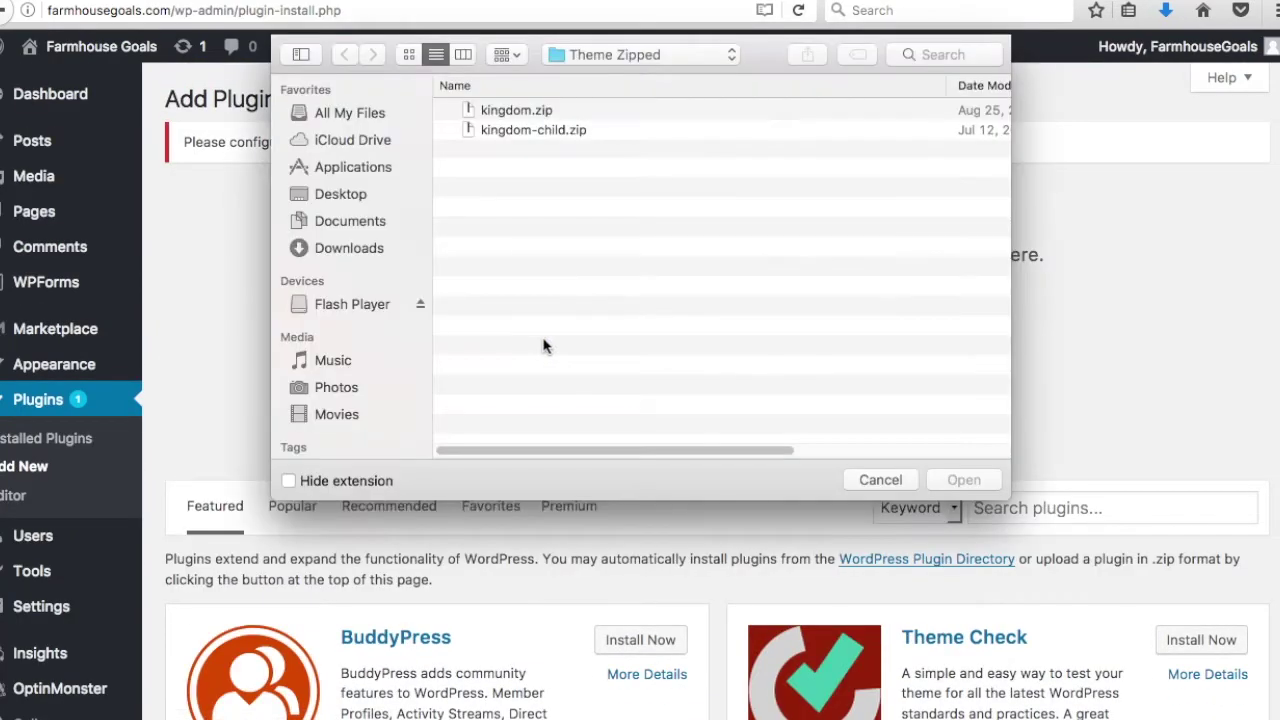
{"action": "left_click", "coordinate": [446, 110]}
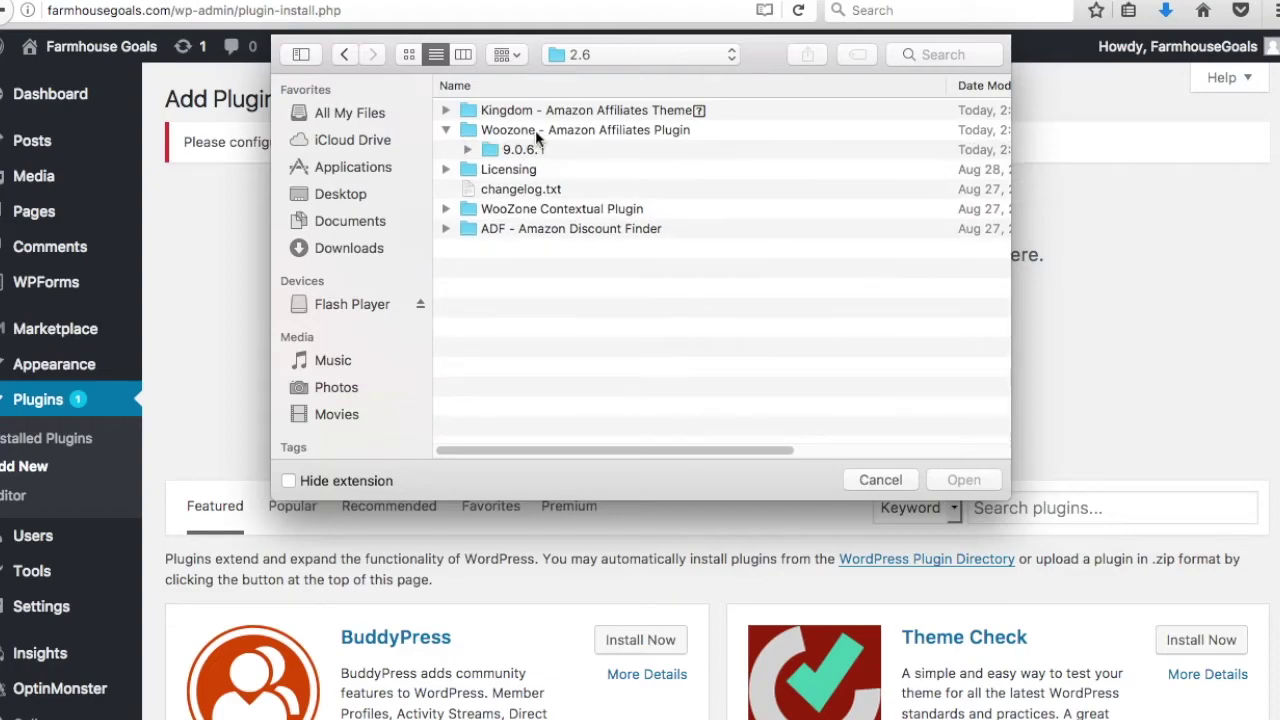
{"action": "left_click", "coordinate": [467, 149]}
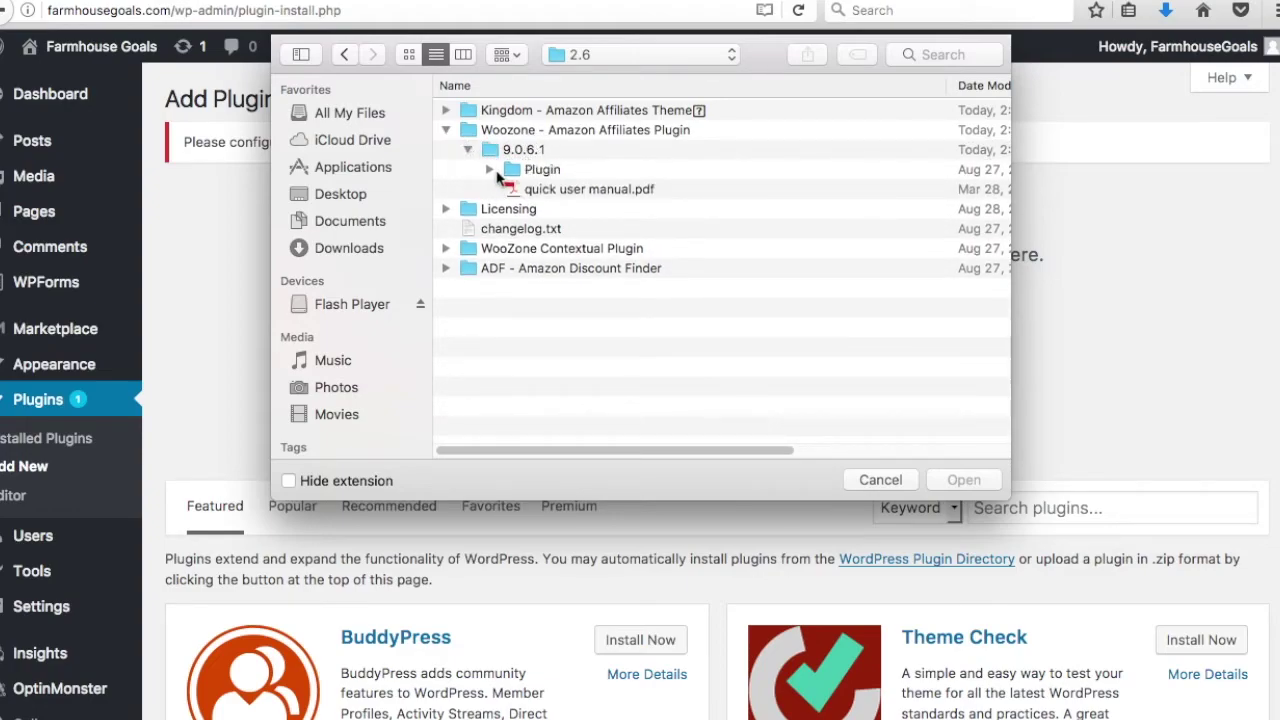
{"action": "left_click", "coordinate": [489, 169]}
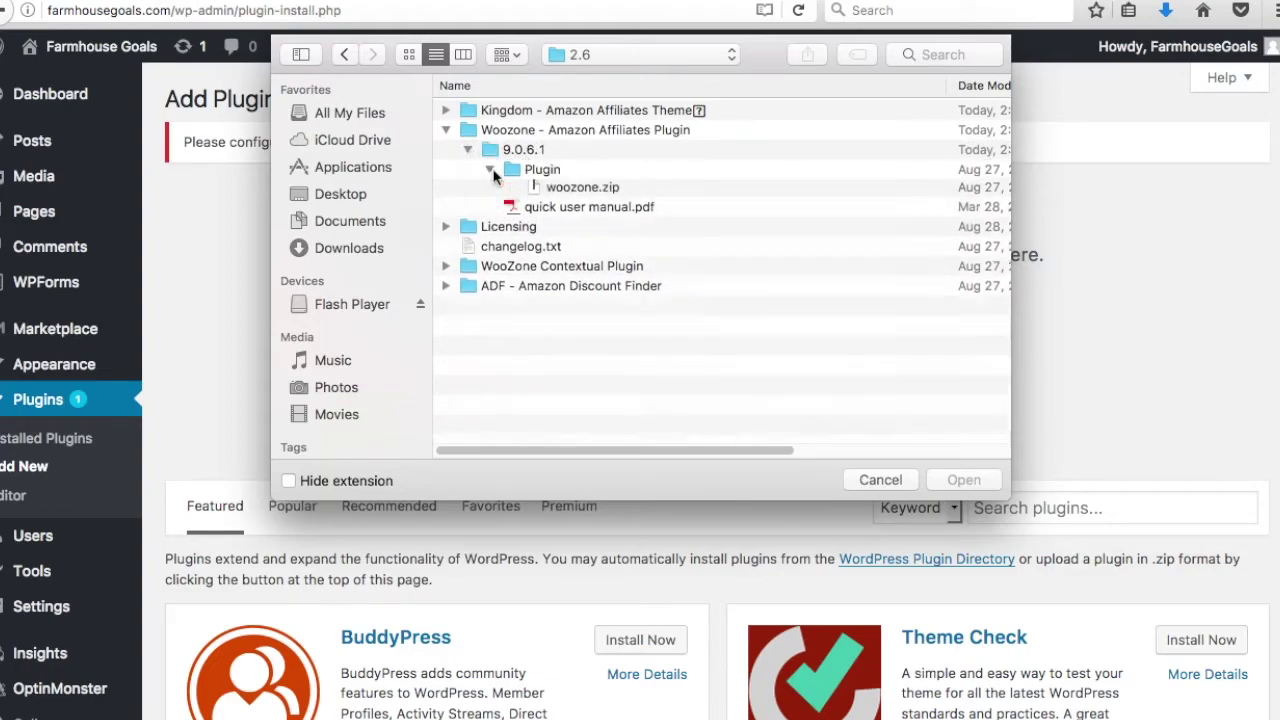
{"action": "double_click", "coordinate": [583, 189]}
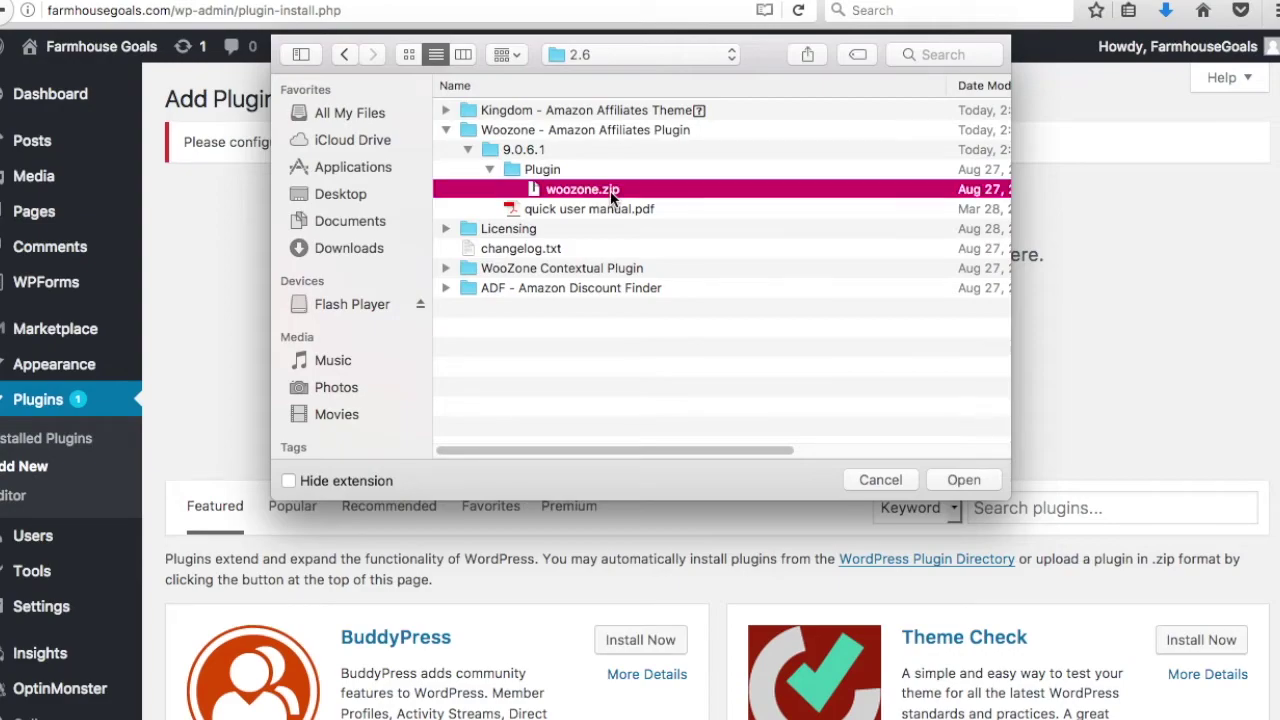
{"action": "left_click", "coordinate": [858, 350]}
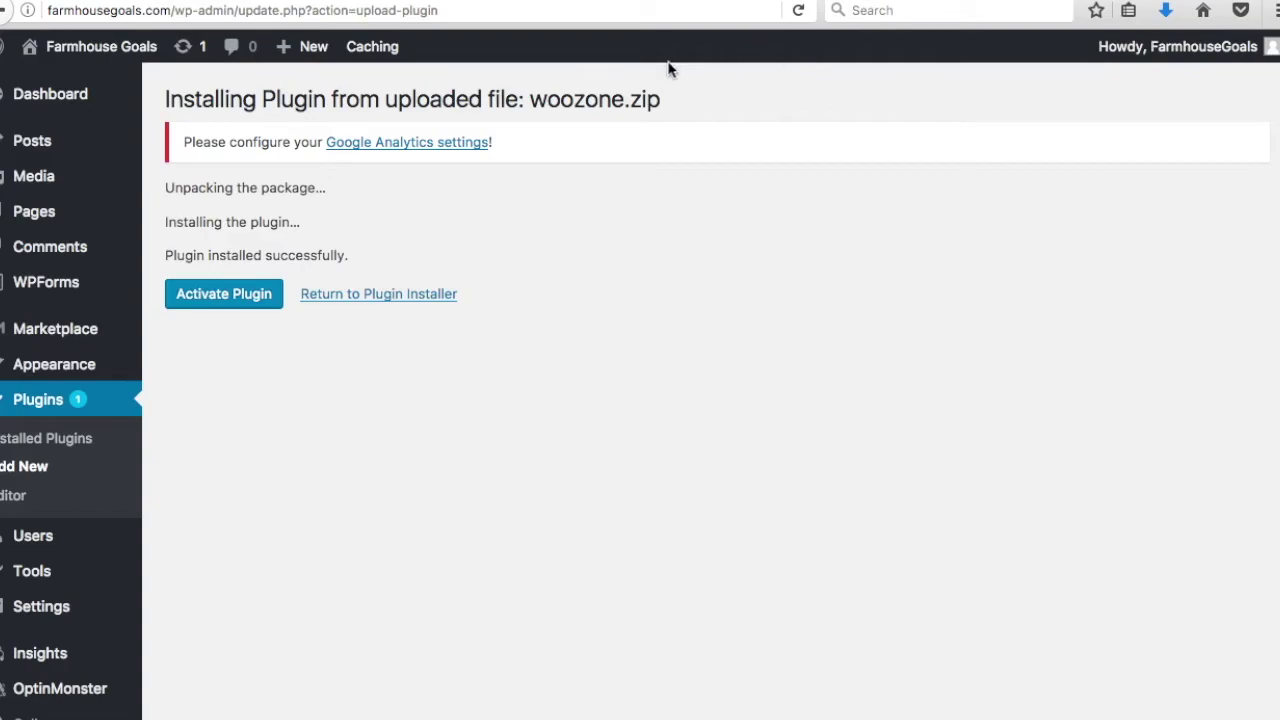
{"action": "left_click", "coordinate": [217, 303]}
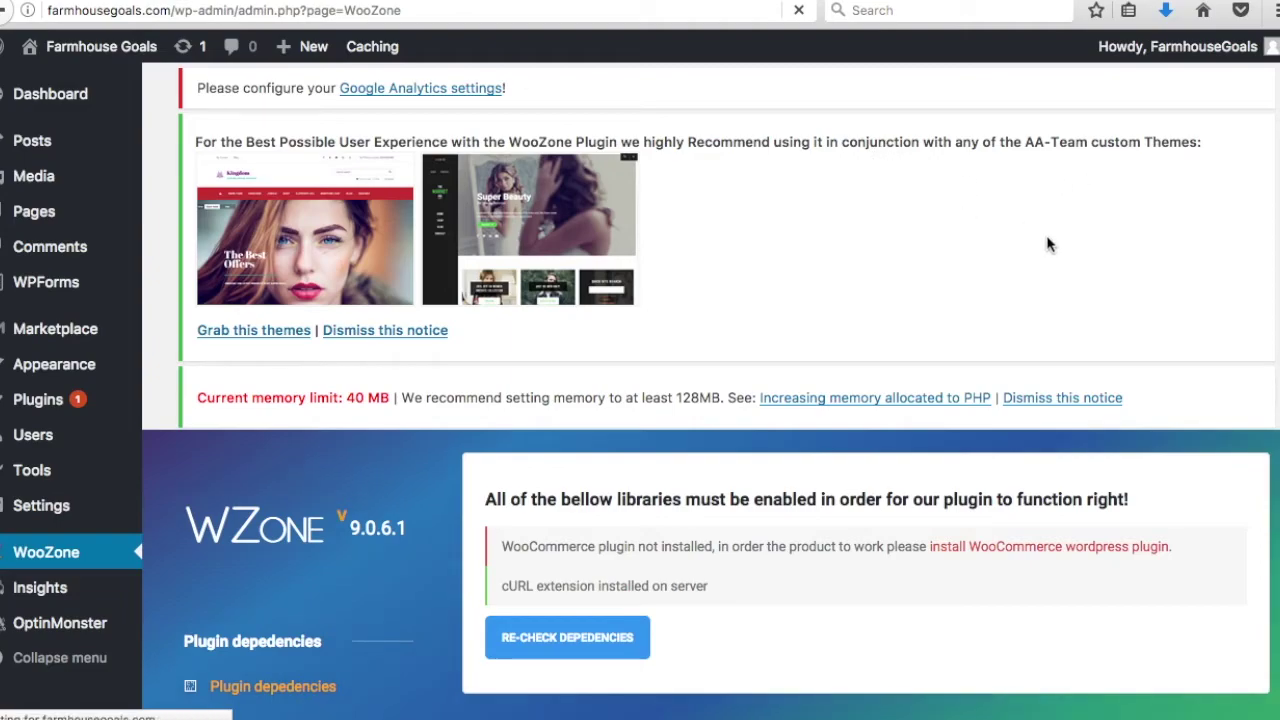
Review WooZone's plugin dependencies and dismiss the notice recommending the AA-Team custom themes.
{"action": "scroll", "coordinate": [1075, 225], "scroll_direction": "down", "scroll_amount": 3}
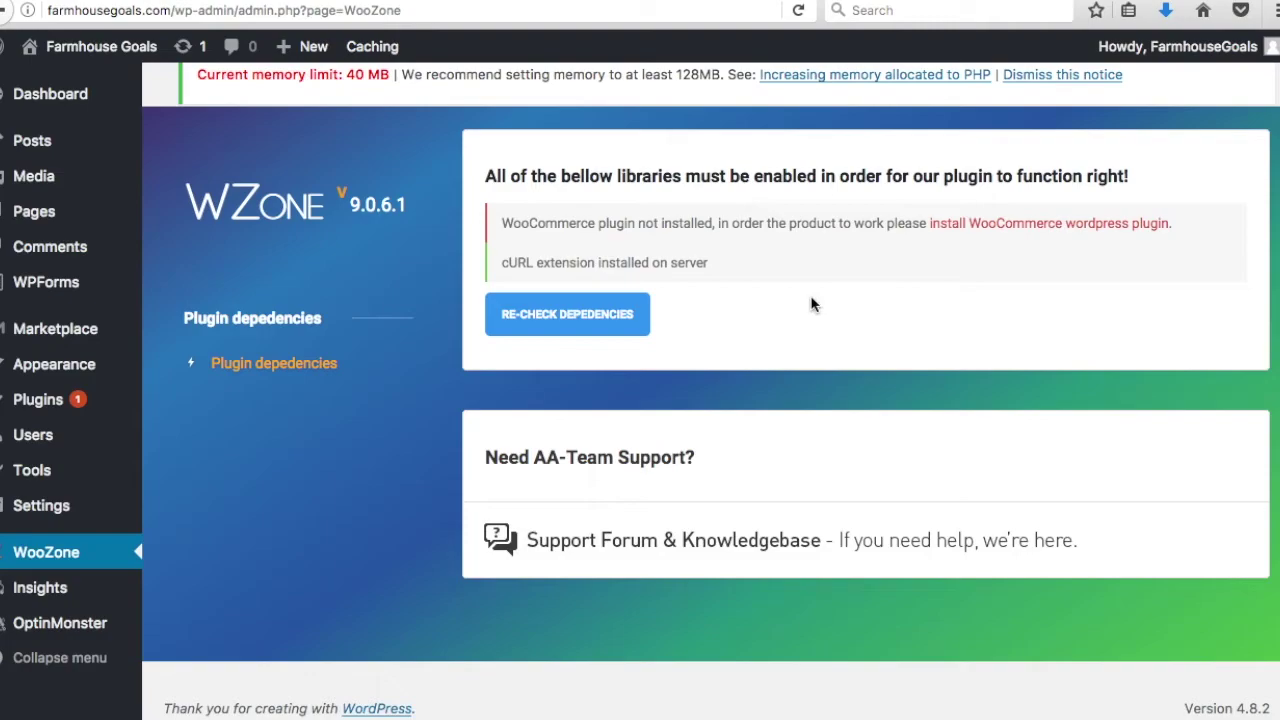
{"action": "scroll", "coordinate": [700, 320], "scroll_direction": "up", "scroll_amount": 3}
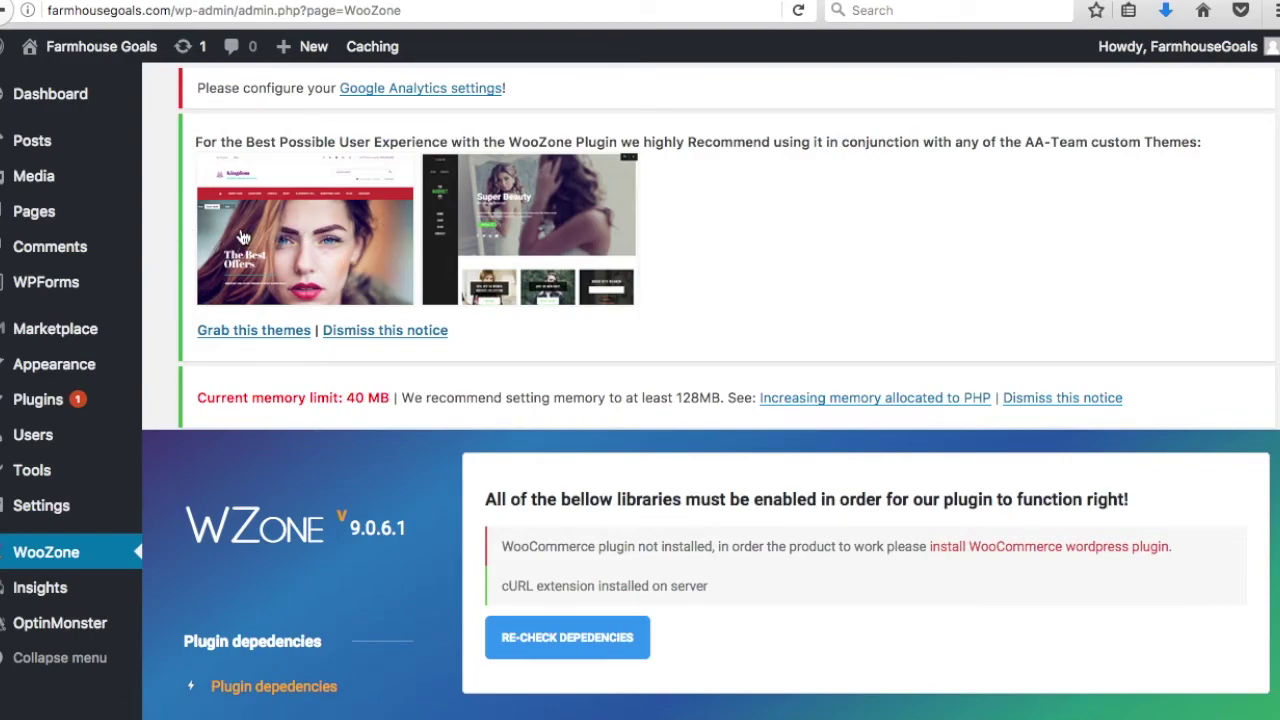
{"action": "left_click", "coordinate": [424, 331]}
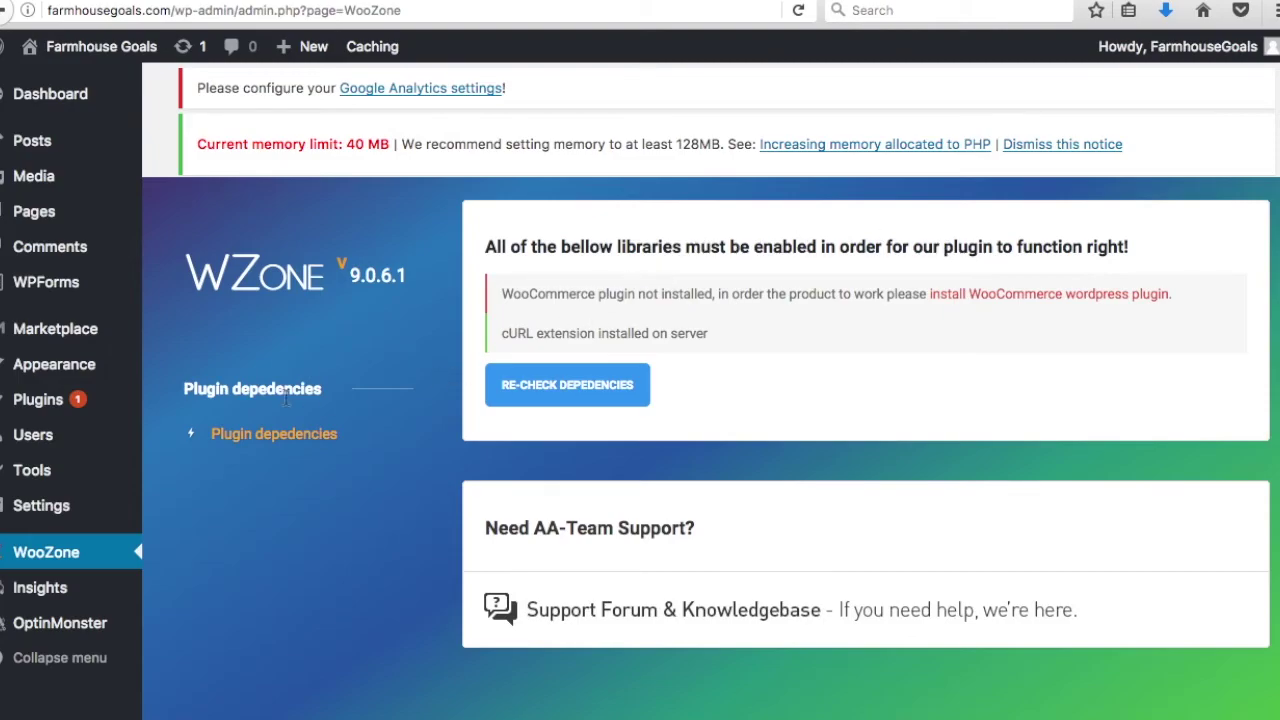
Choose woozone-contextual.zip from the Plugin folder of WooZone Contextual Plugin as a new plugin upload.
{"action": "mouse_move", "coordinate": [134, 403]}
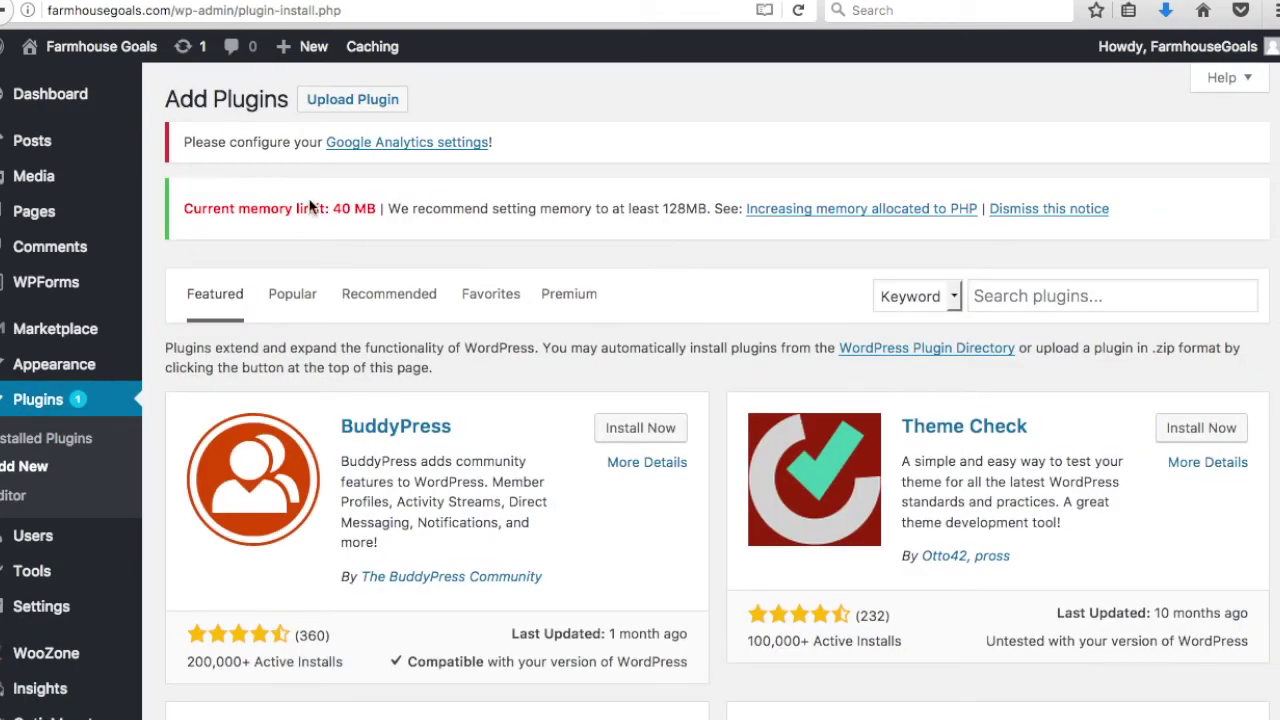
{"action": "left_click", "coordinate": [350, 101]}
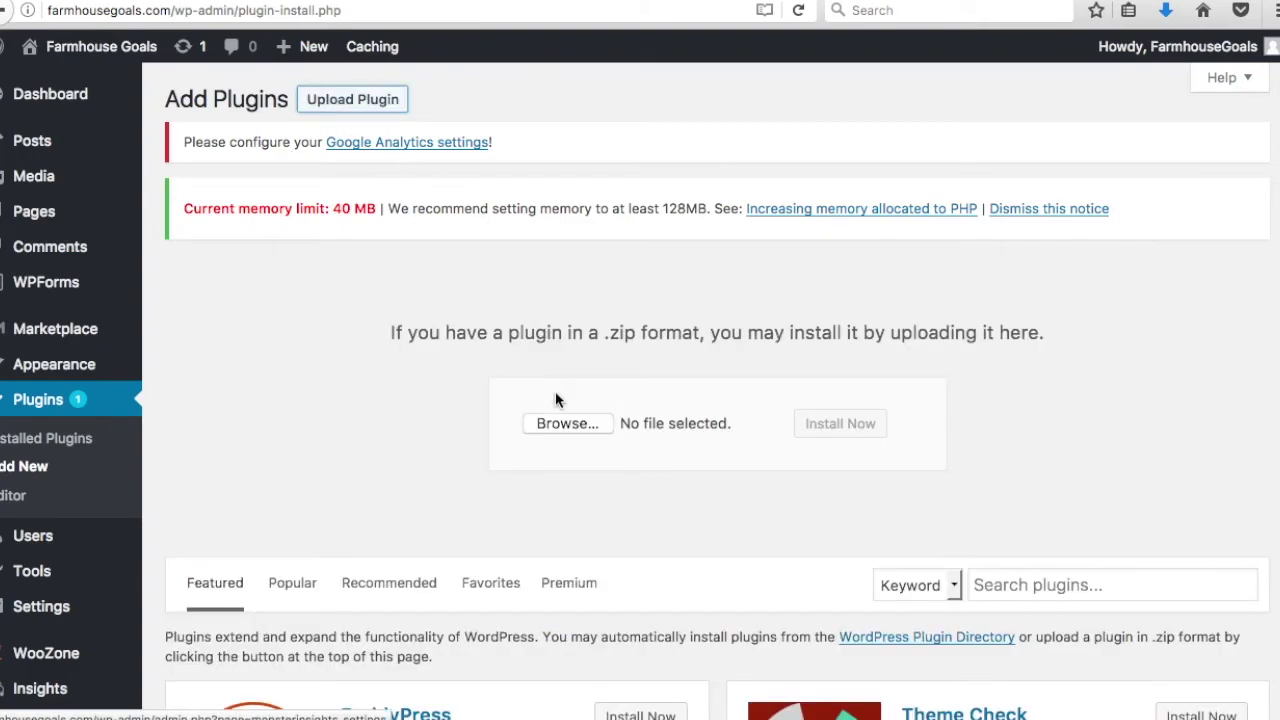
{"action": "left_click", "coordinate": [563, 423]}
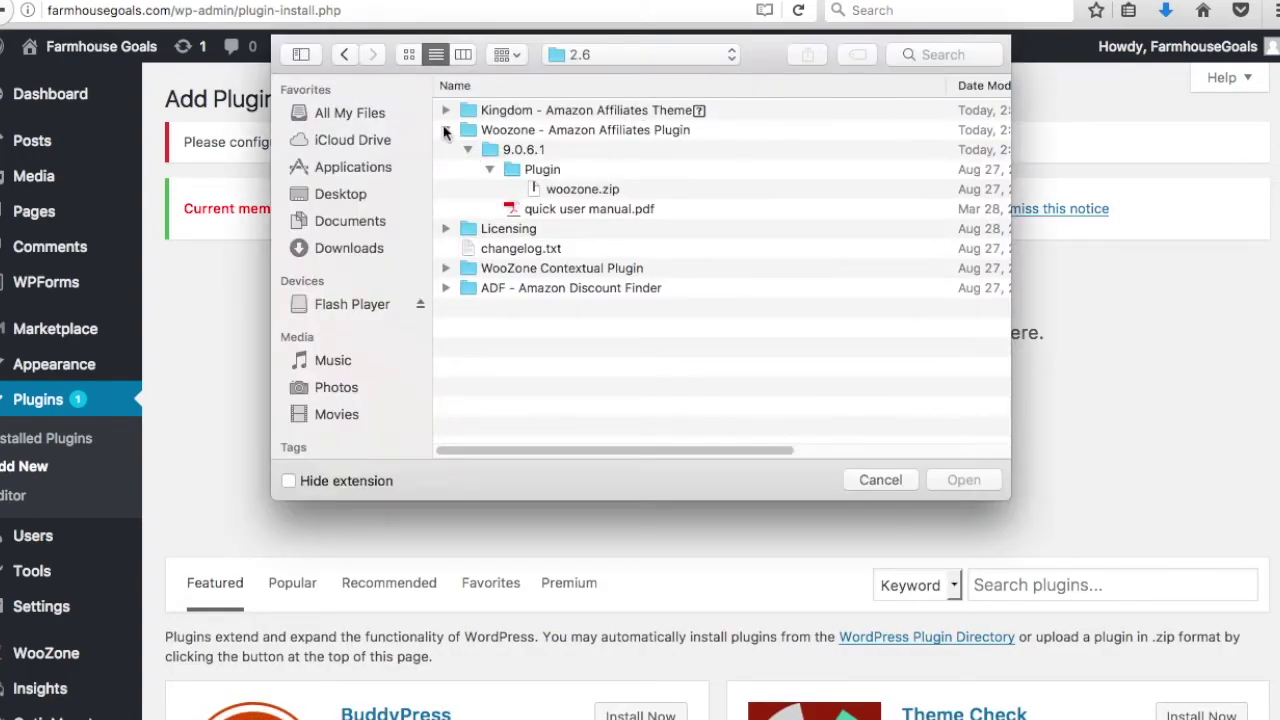
{"action": "left_click", "coordinate": [446, 130]}
{"action": "left_click", "coordinate": [446, 150]}
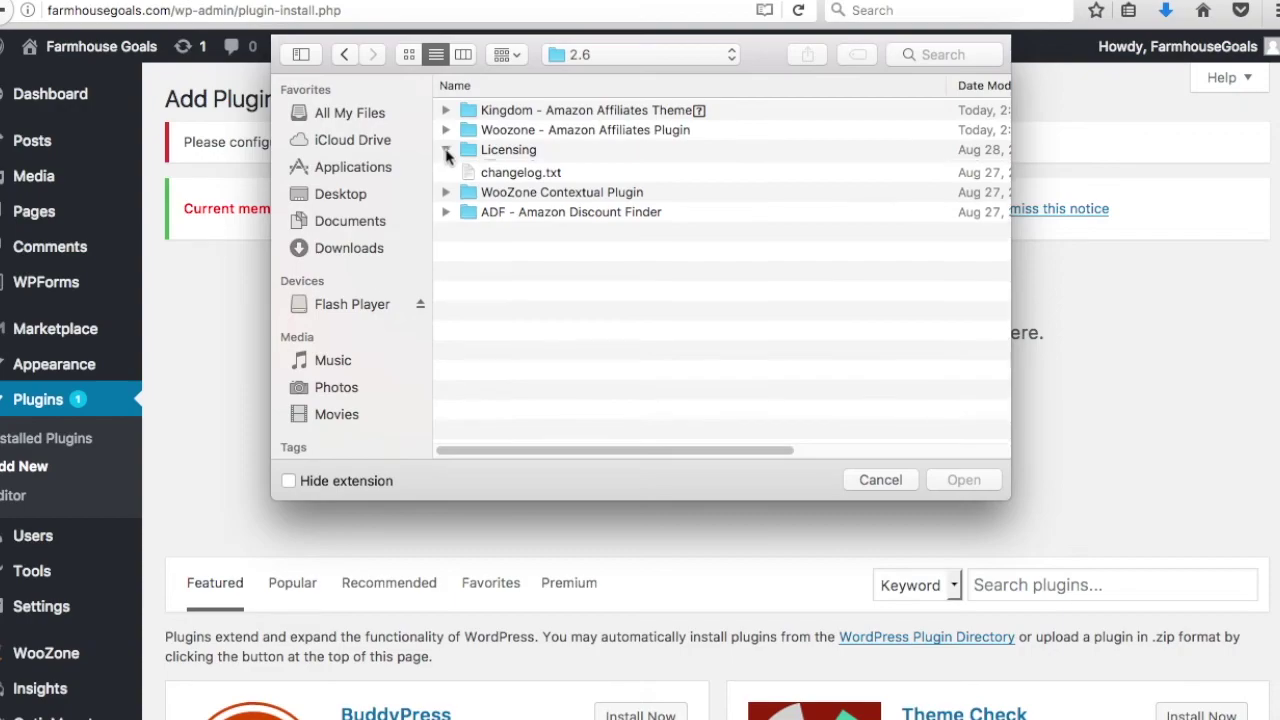
{"action": "left_click", "coordinate": [446, 150]}
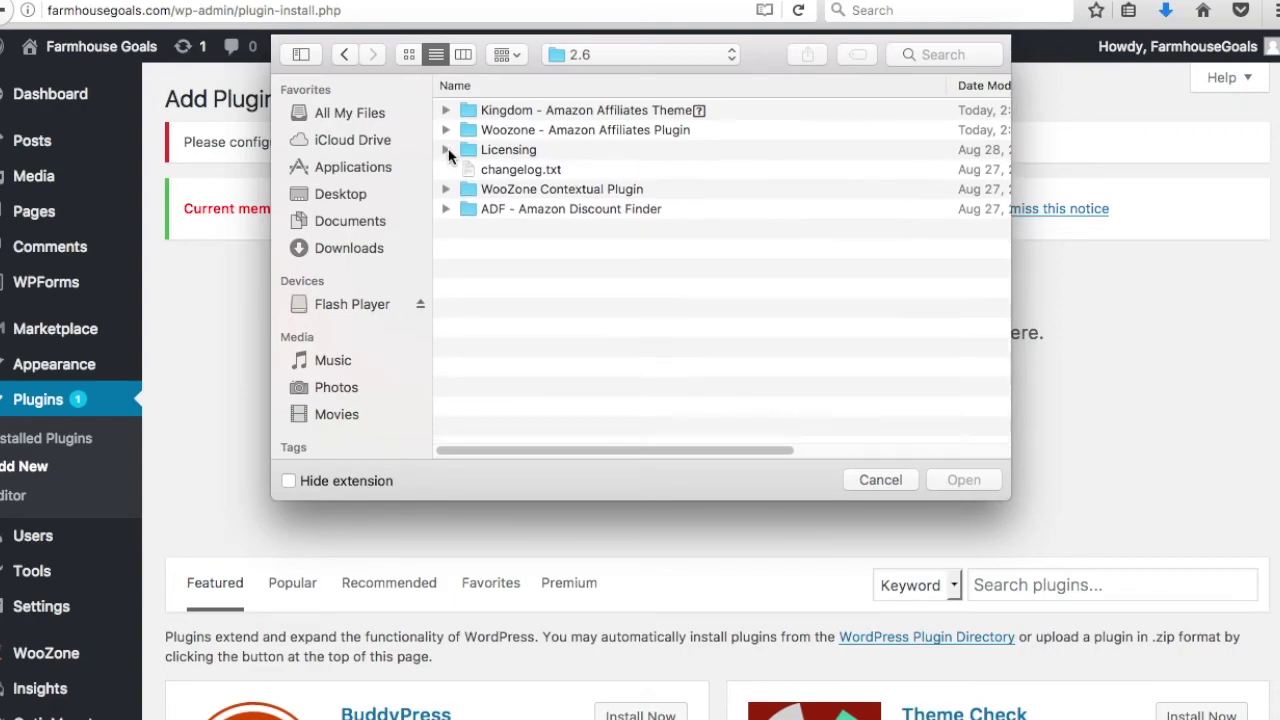
{"action": "left_click", "coordinate": [446, 190]}
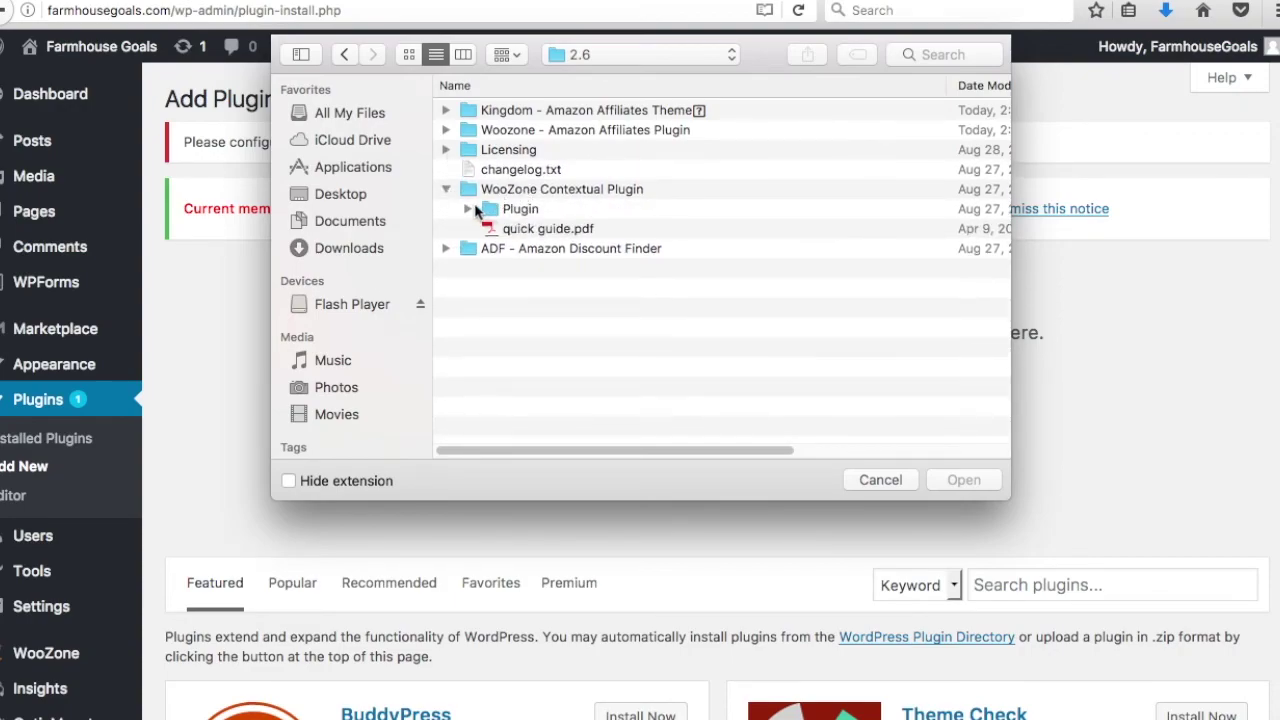
{"action": "left_click", "coordinate": [467, 209]}
{"action": "double_click", "coordinate": [598, 158]}
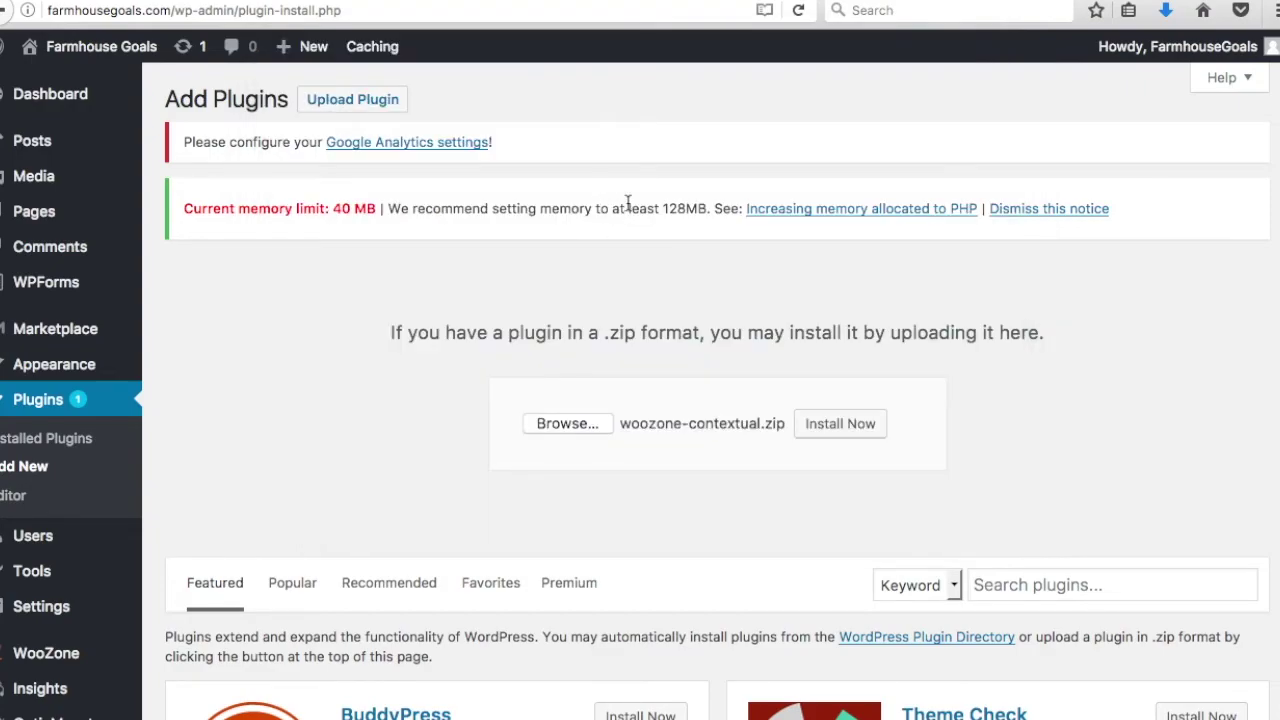
Install and activate the WooZone Contextual plugin, and review its Amazon setup settings.
{"action": "left_click", "coordinate": [815, 415]}
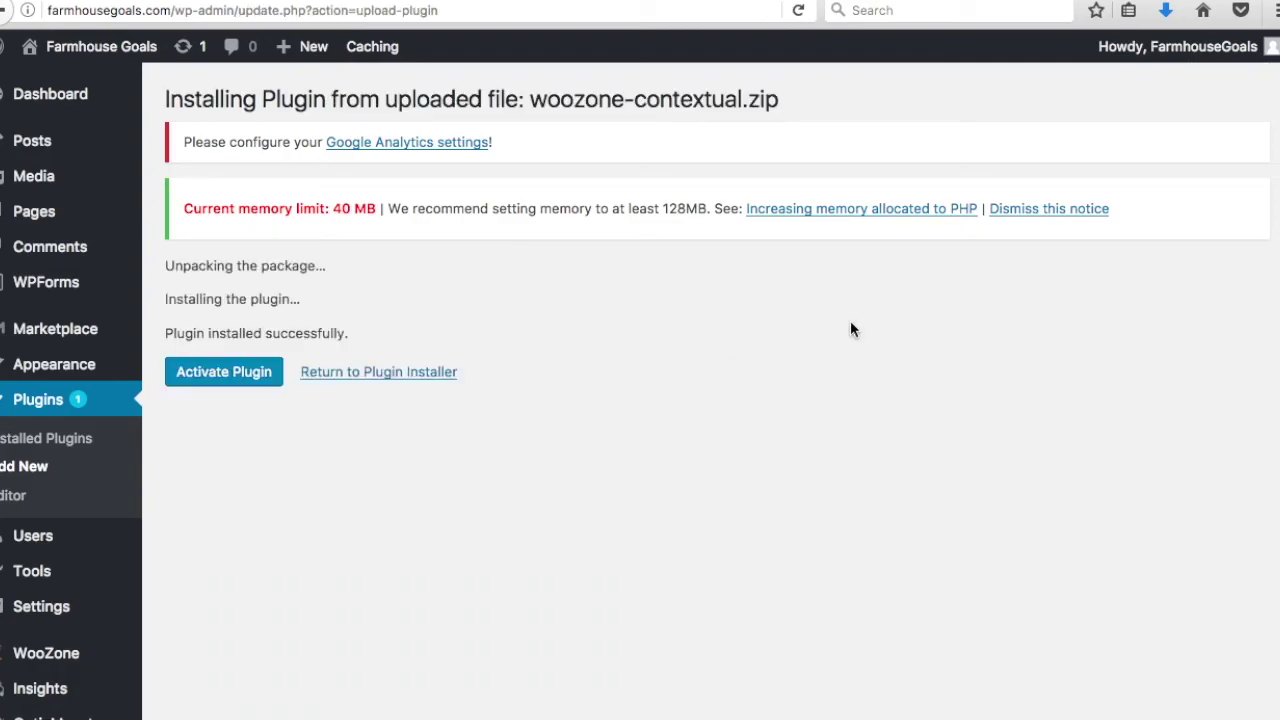
{"action": "left_click", "coordinate": [220, 375]}
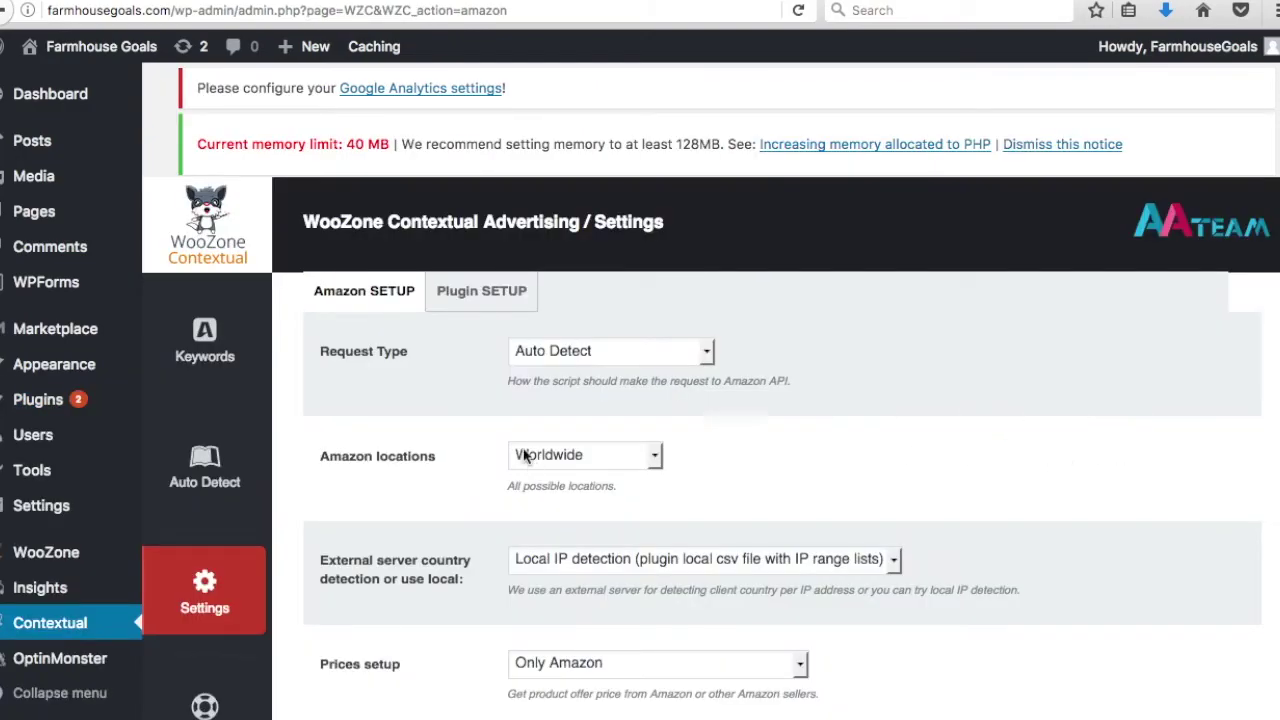
{"action": "left_click_drag", "start_coordinate": [410, 222], "coordinate": [557, 224]}
{"action": "left_click", "coordinate": [557, 225]}
{"action": "scroll", "coordinate": [978, 440], "scroll_direction": "down", "scroll_amount": 3}
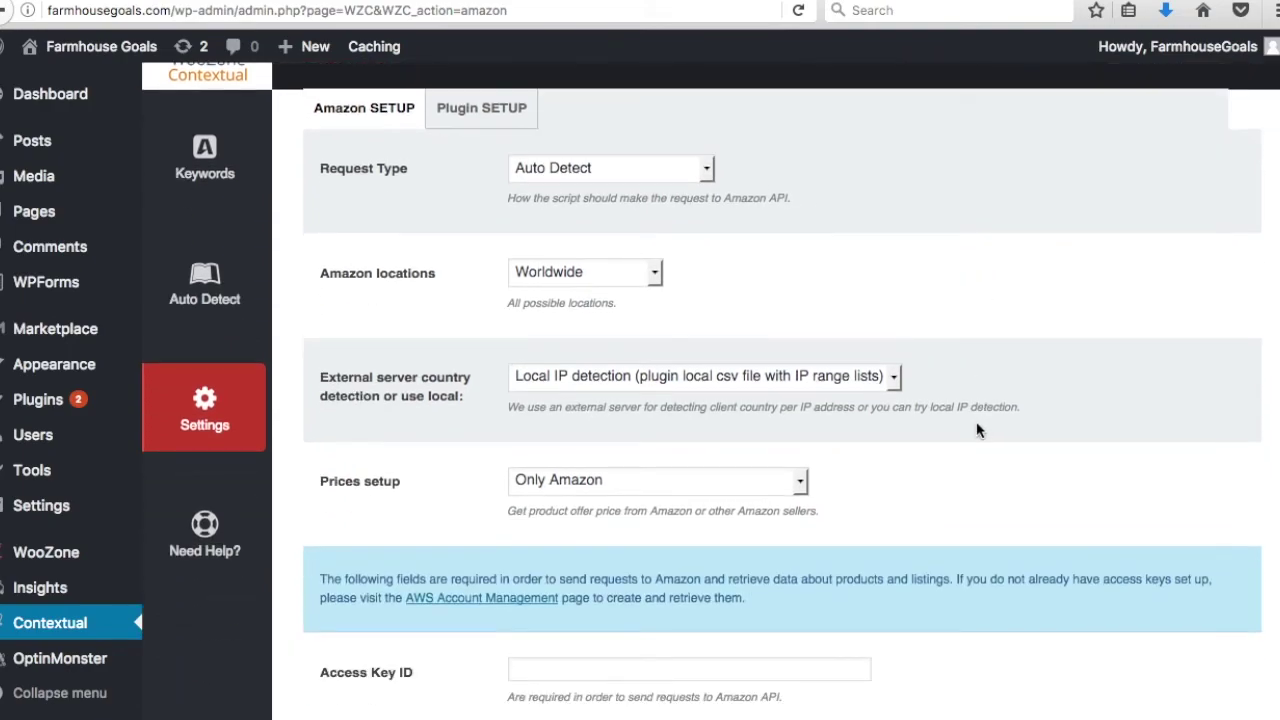
{"action": "scroll", "coordinate": [978, 430], "scroll_direction": "down", "scroll_amount": 5}
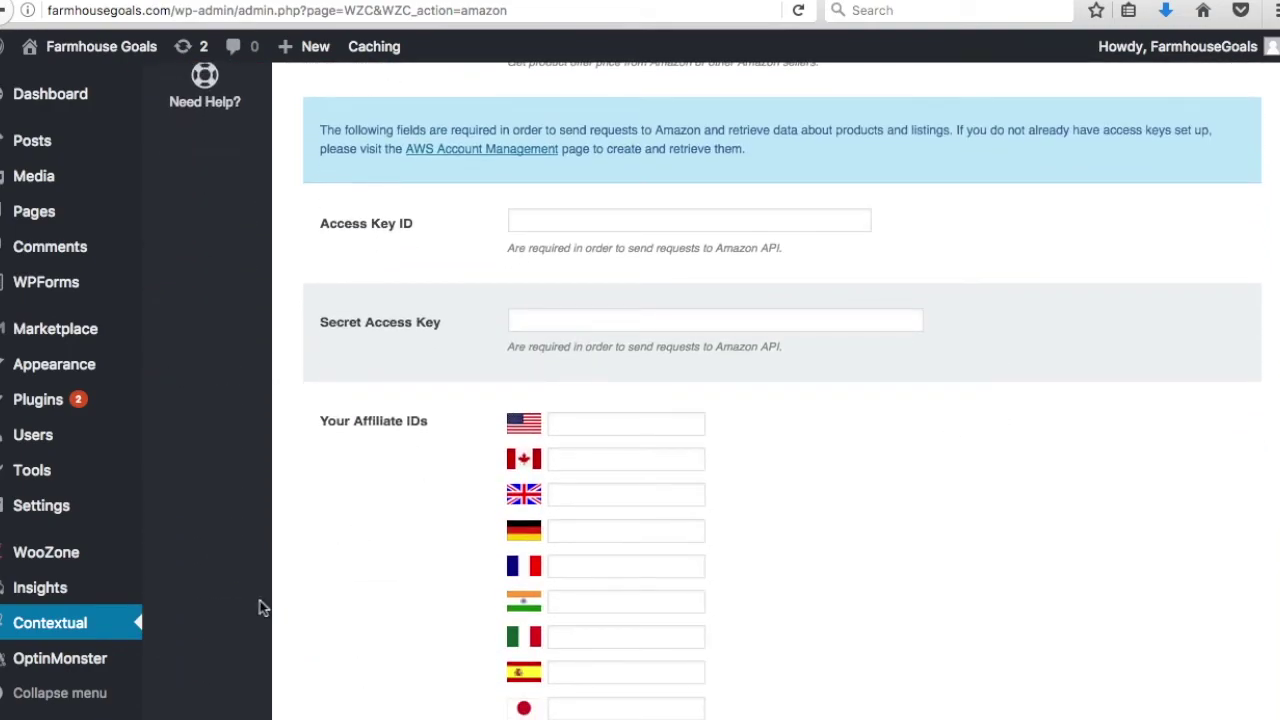
{"action": "scroll", "coordinate": [77, 551], "scroll_direction": "up", "scroll_amount": 6}
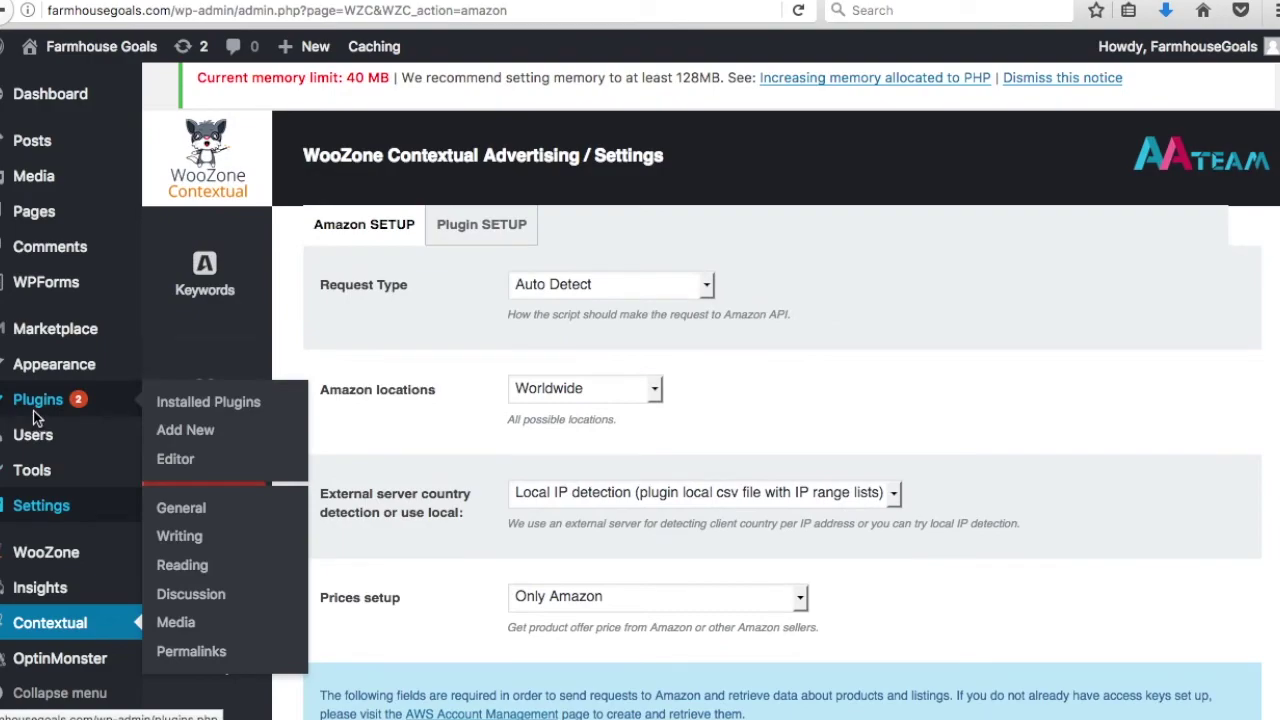
Choose adf.zip from the Plugin folder of ADF - Amazon Discount Finder 1.1.2 as a new plugin upload.
{"action": "left_click", "coordinate": [183, 429]}
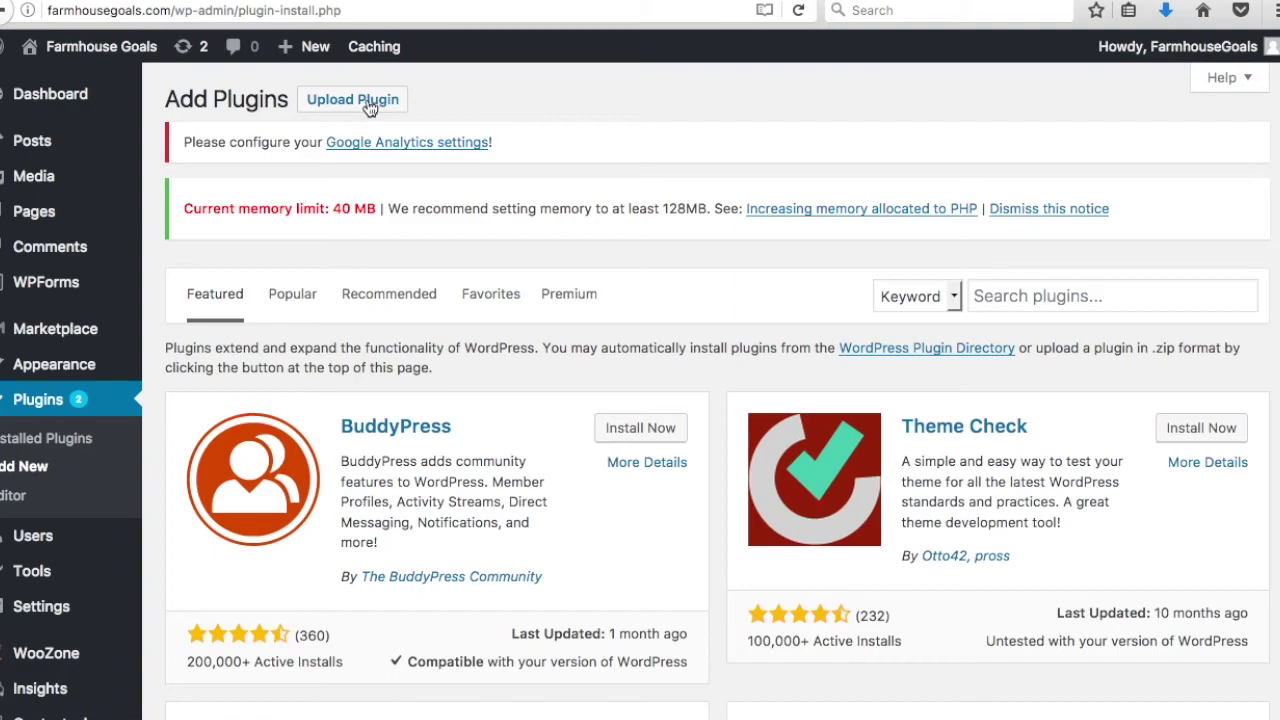
{"action": "left_click", "coordinate": [371, 105]}
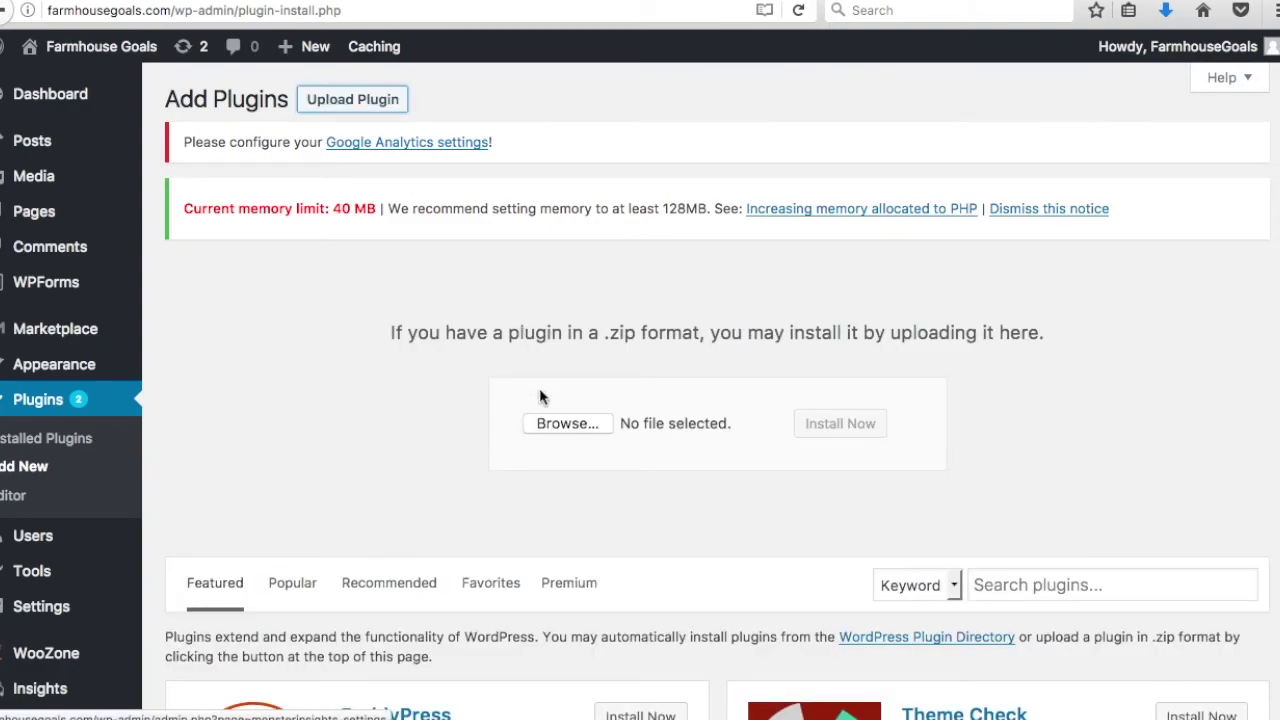
{"action": "left_click", "coordinate": [545, 423]}
{"action": "left_click", "coordinate": [446, 110]}
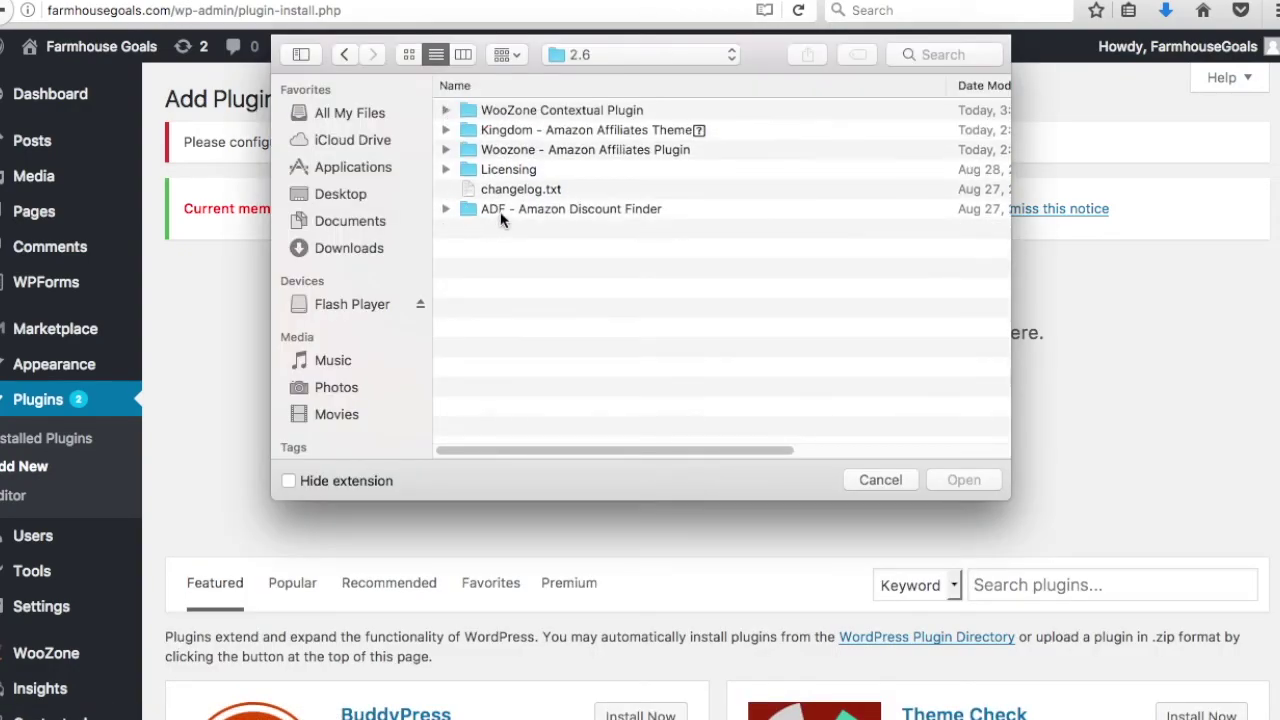
{"action": "left_click", "coordinate": [446, 209]}
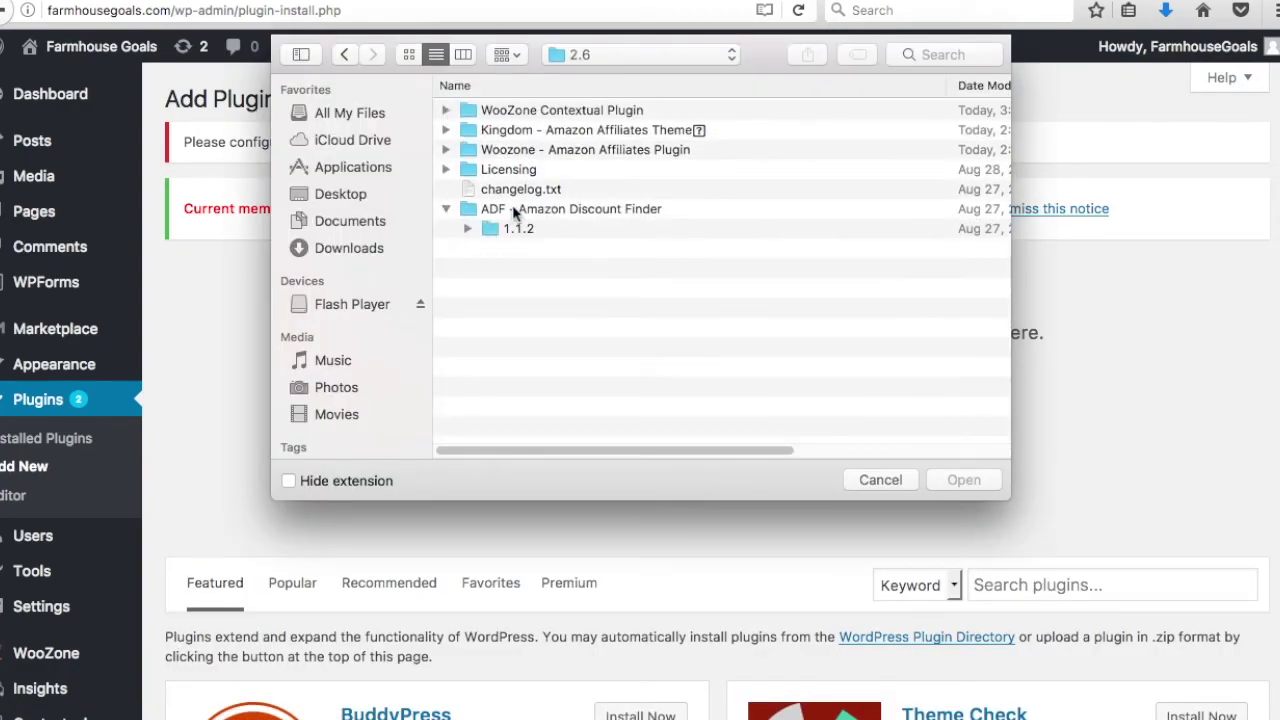
{"action": "left_click", "coordinate": [467, 229]}
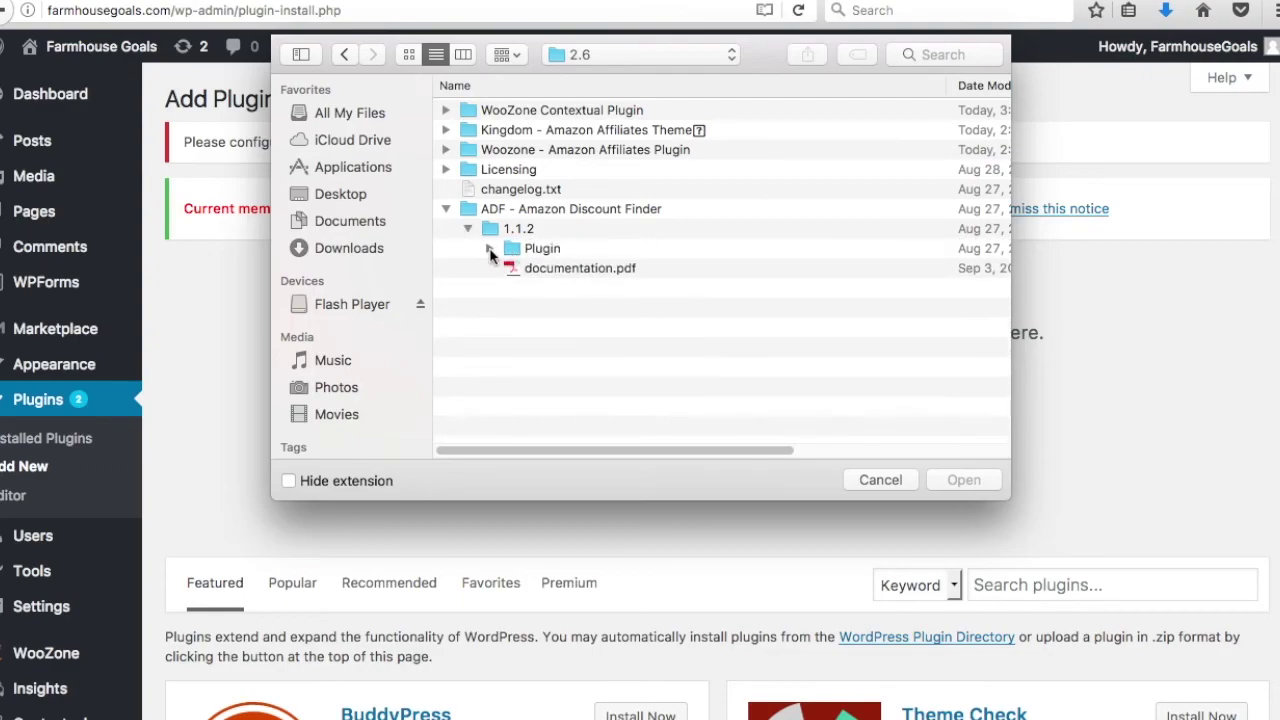
{"action": "left_click", "coordinate": [490, 249]}
{"action": "double_click", "coordinate": [555, 268]}
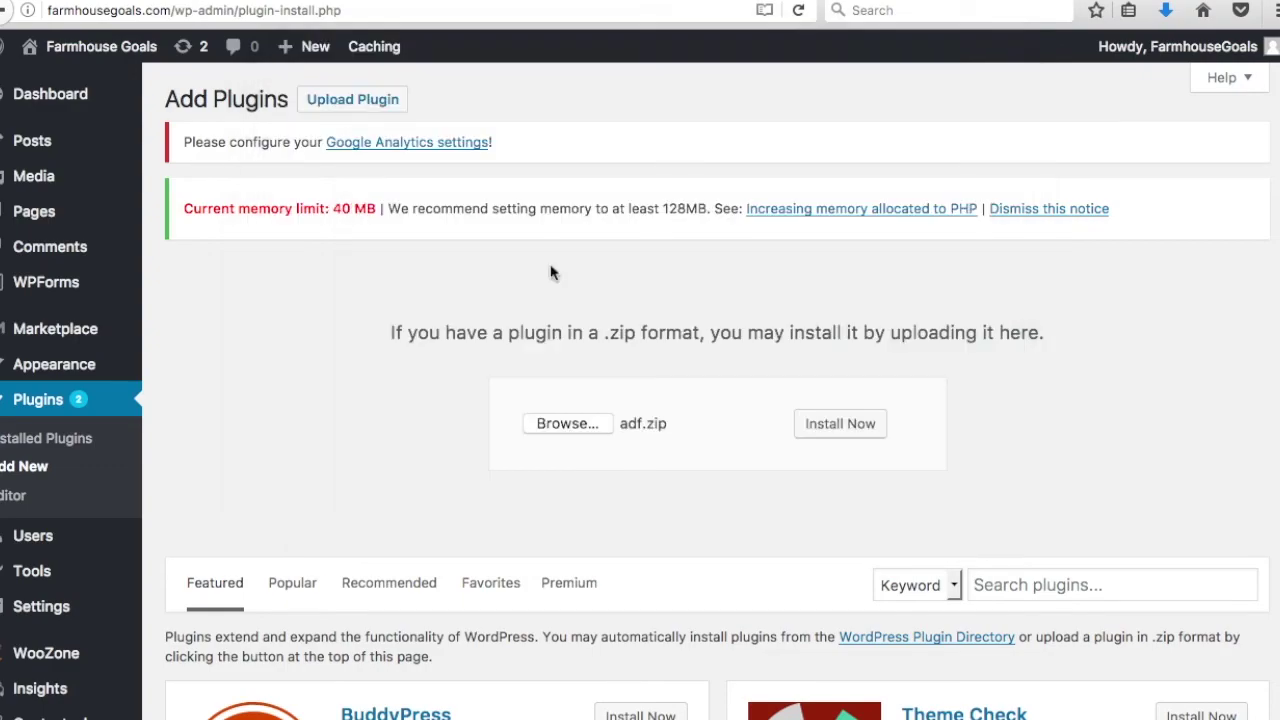
Install and activate the Amazon Discount Finder plugin, and return to its dashboard from the Envato order page.
{"action": "left_click", "coordinate": [852, 424]}
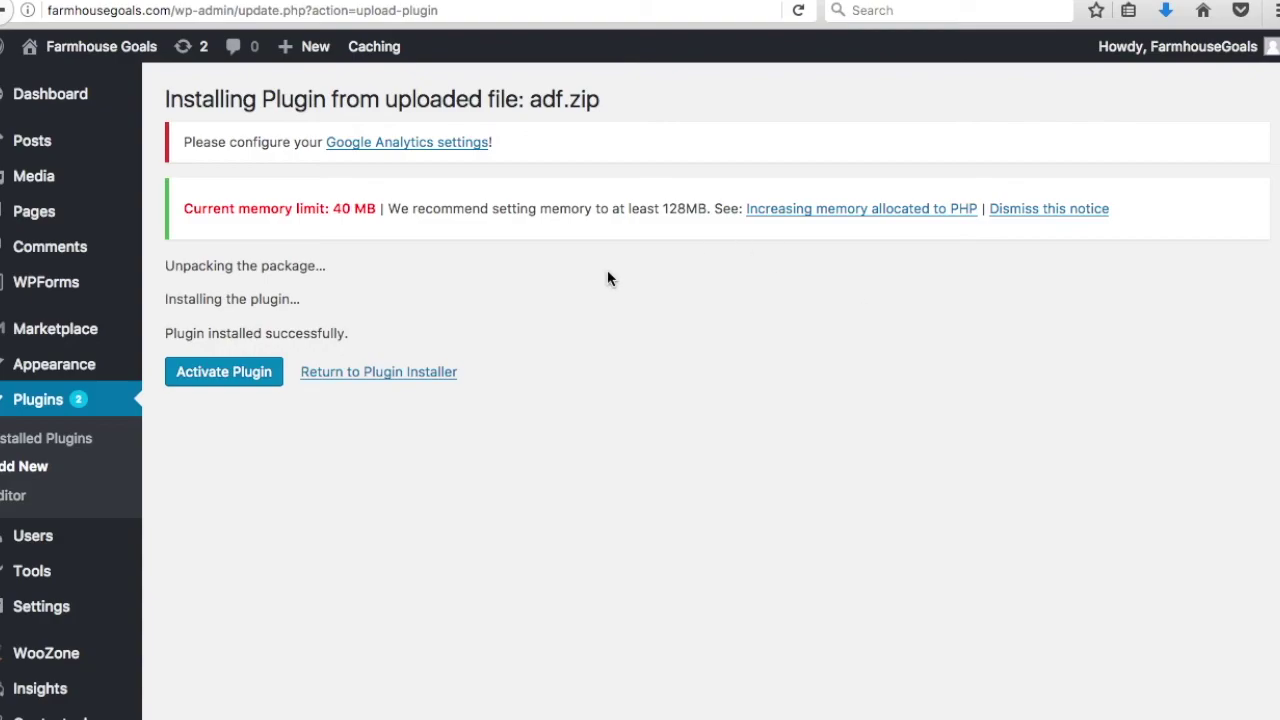
{"action": "left_click", "coordinate": [222, 378]}
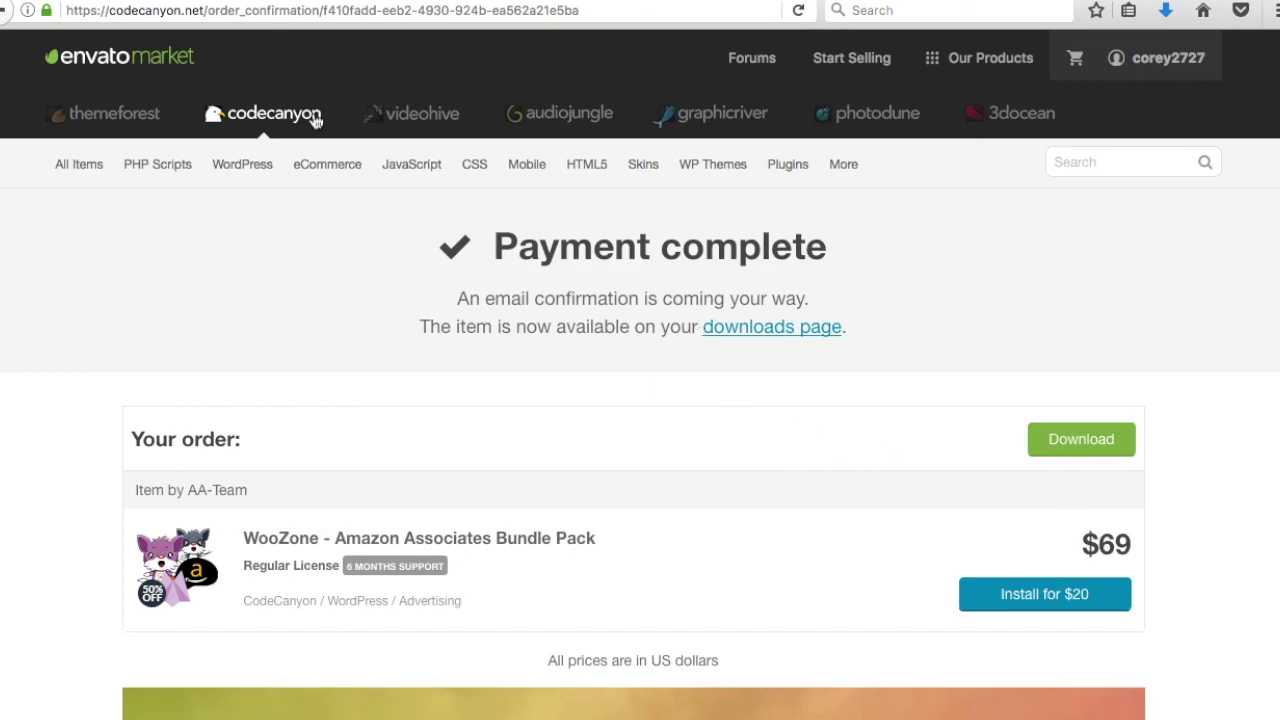
{"action": "key", "text": "ctrl+Tab"}
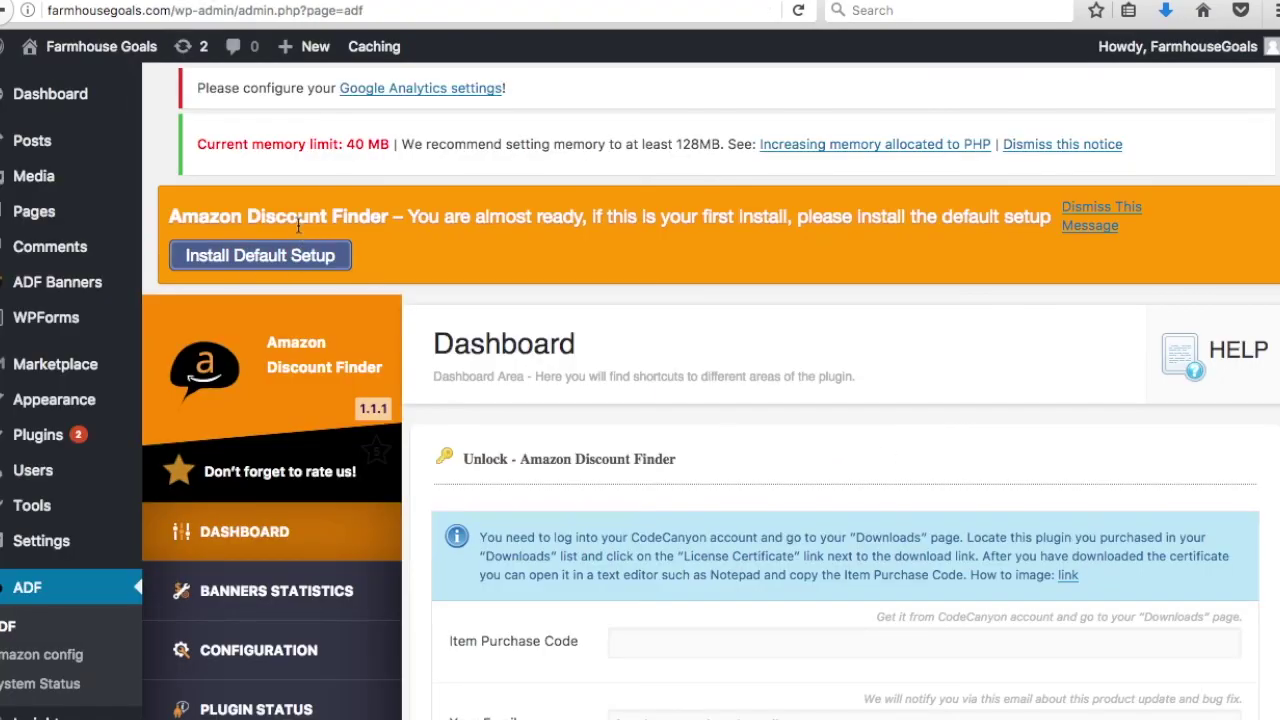